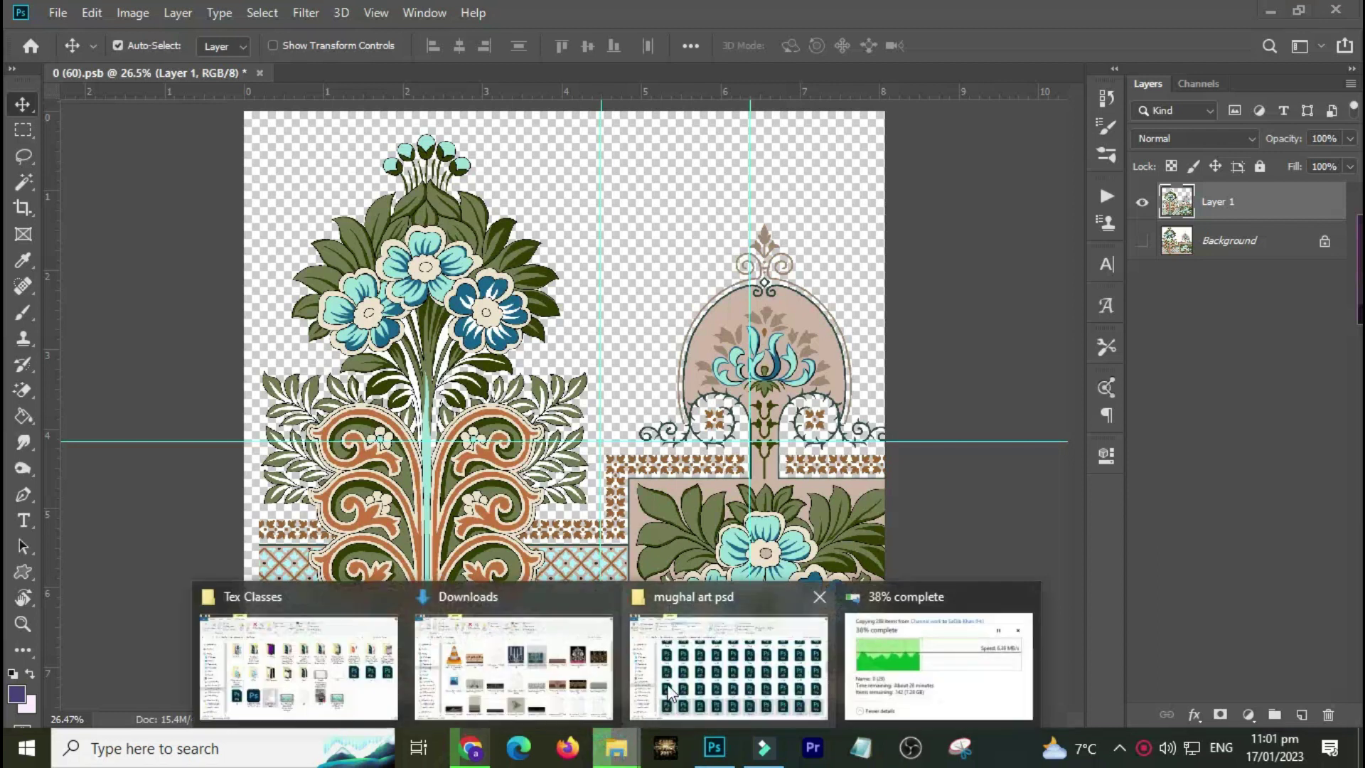
click(565, 688)
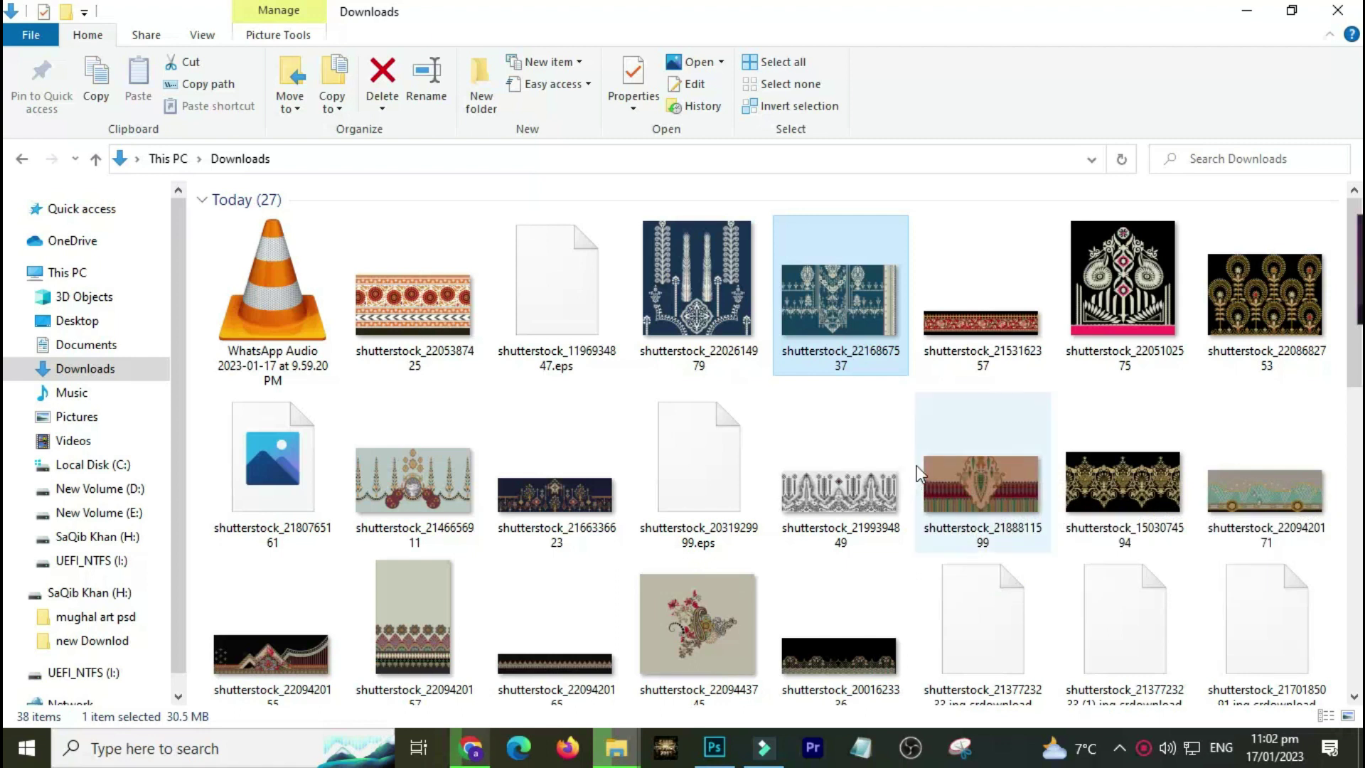
click(626, 380)
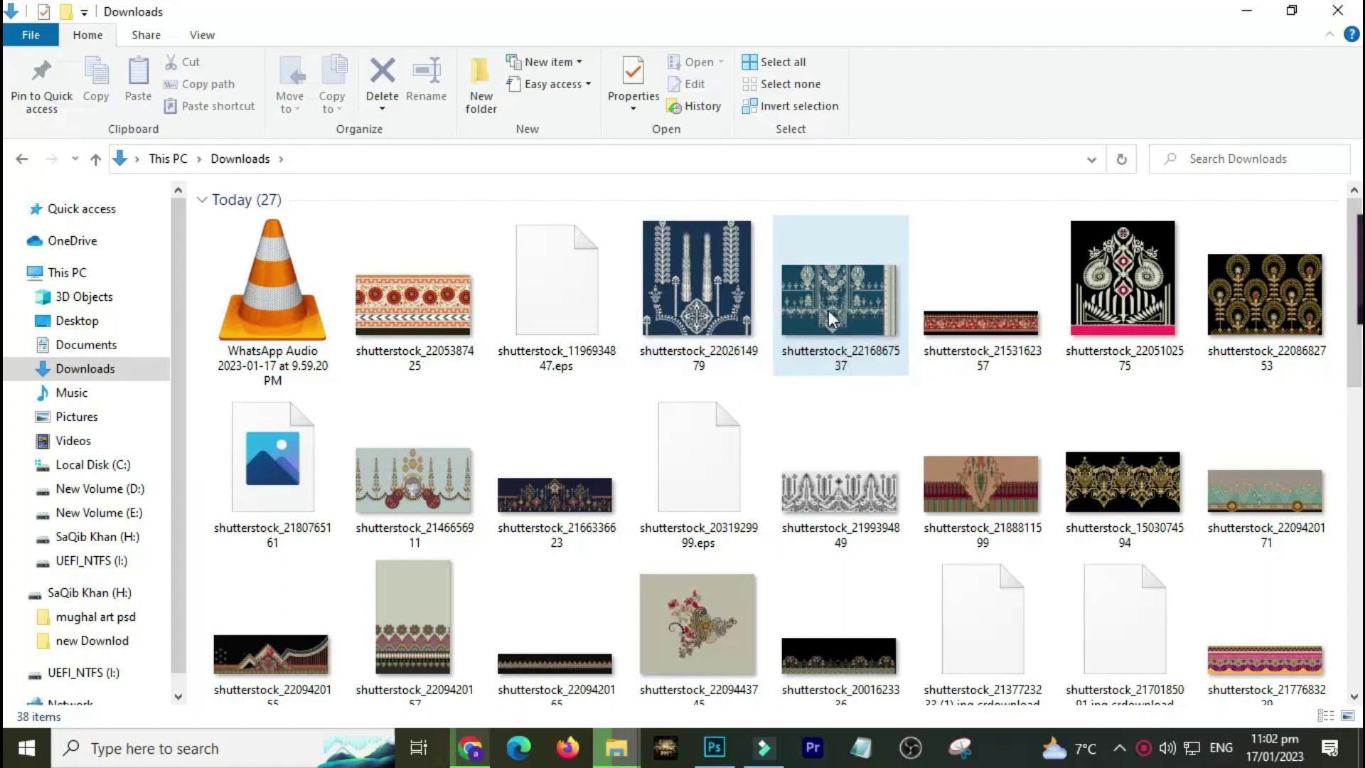
drag(833, 317, 711, 757)
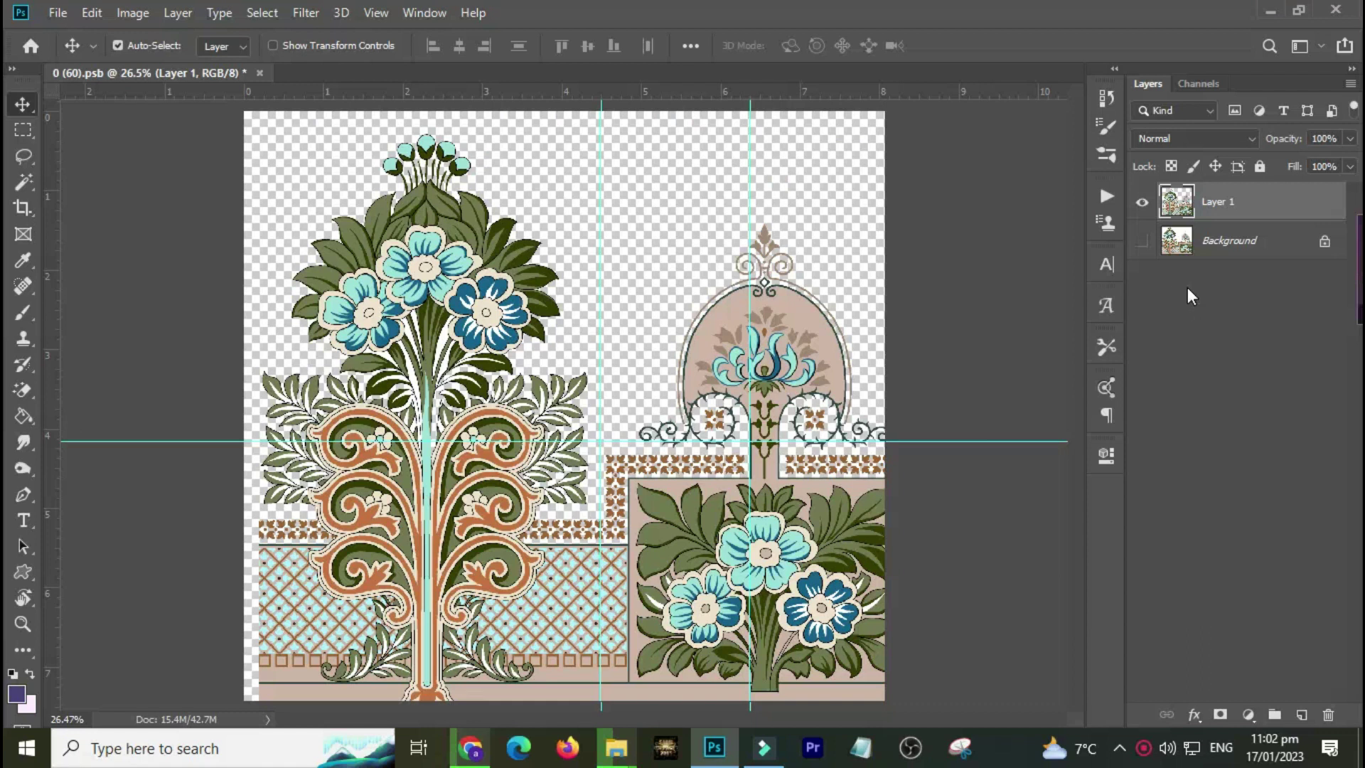
drag(711, 757, 1143, 292)
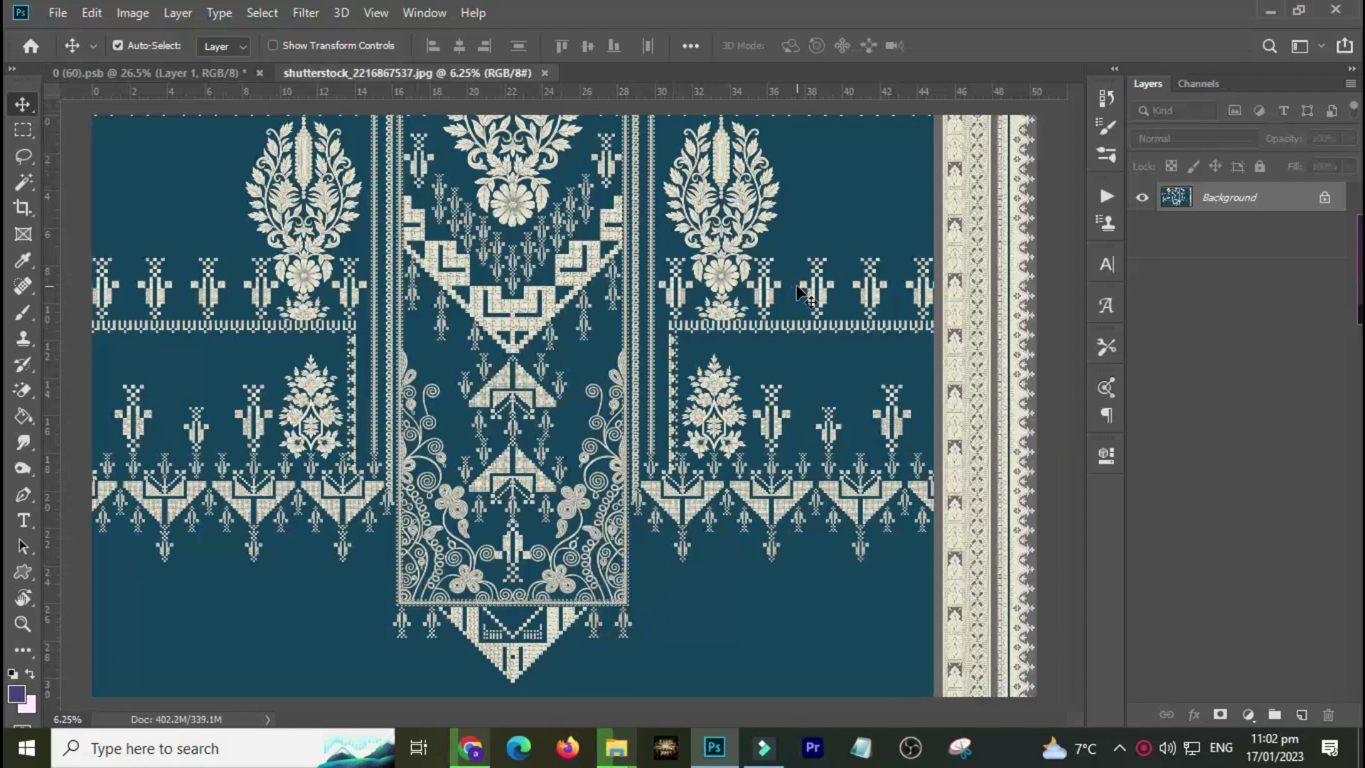
Step: Create a 40 × 45 inch, 200 ppi document and drag the embroidery image into it
key(ctrl)
key(ctrl+n)
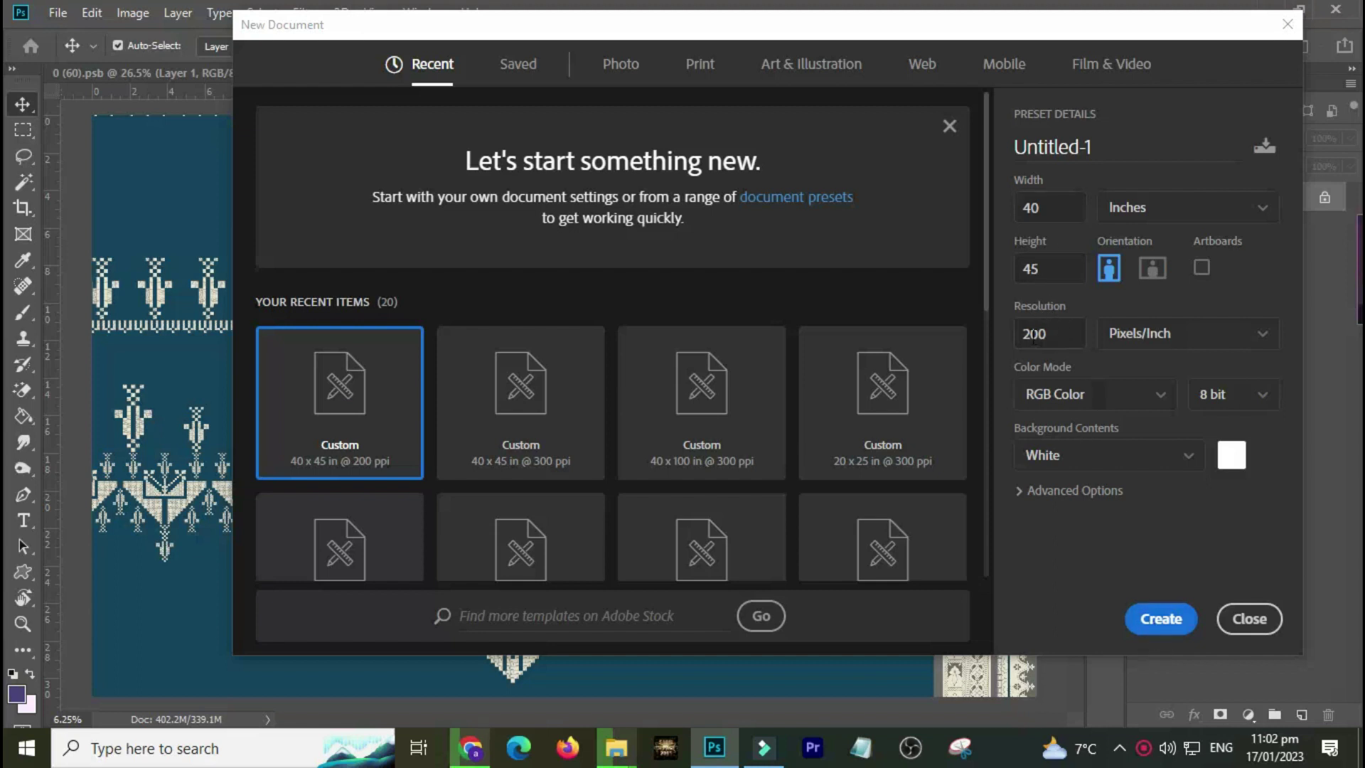
drag(1048, 333, 1004, 341)
click(1159, 618)
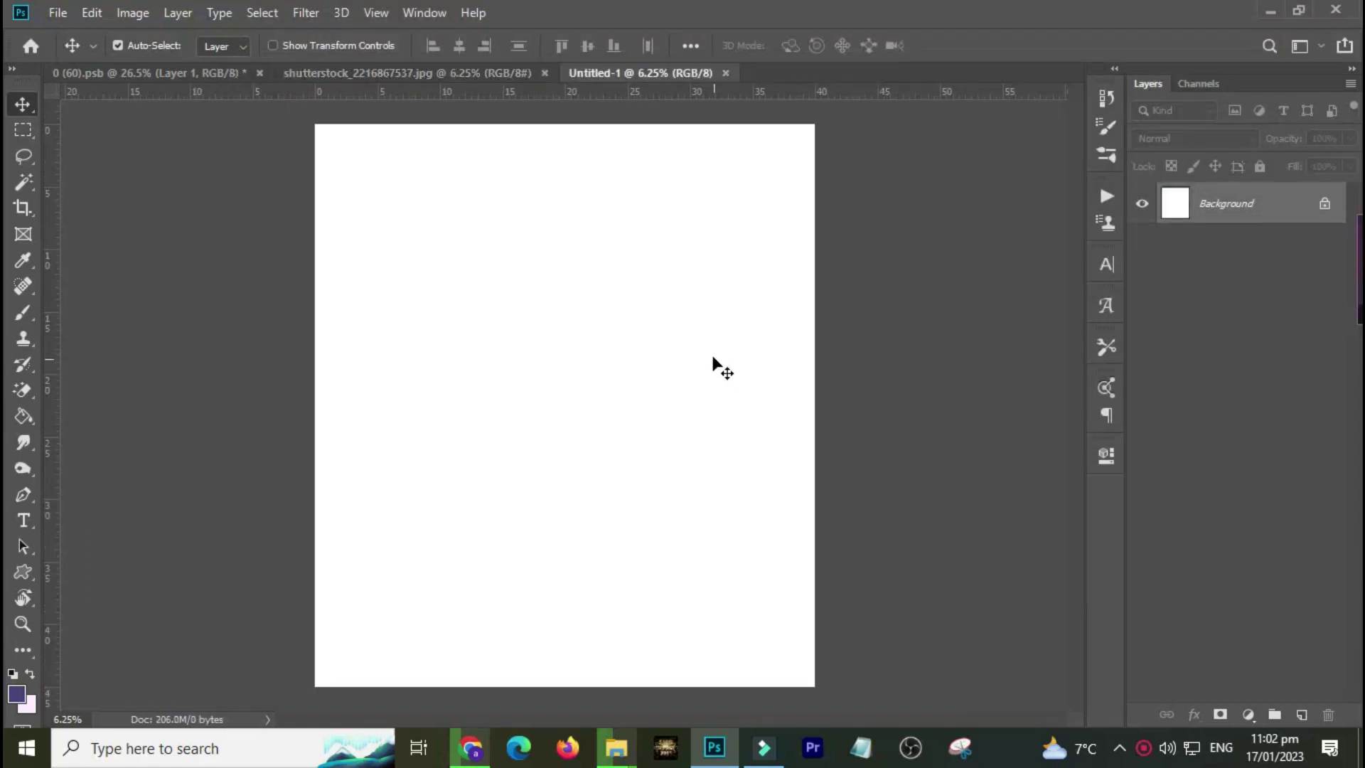
click(512, 74)
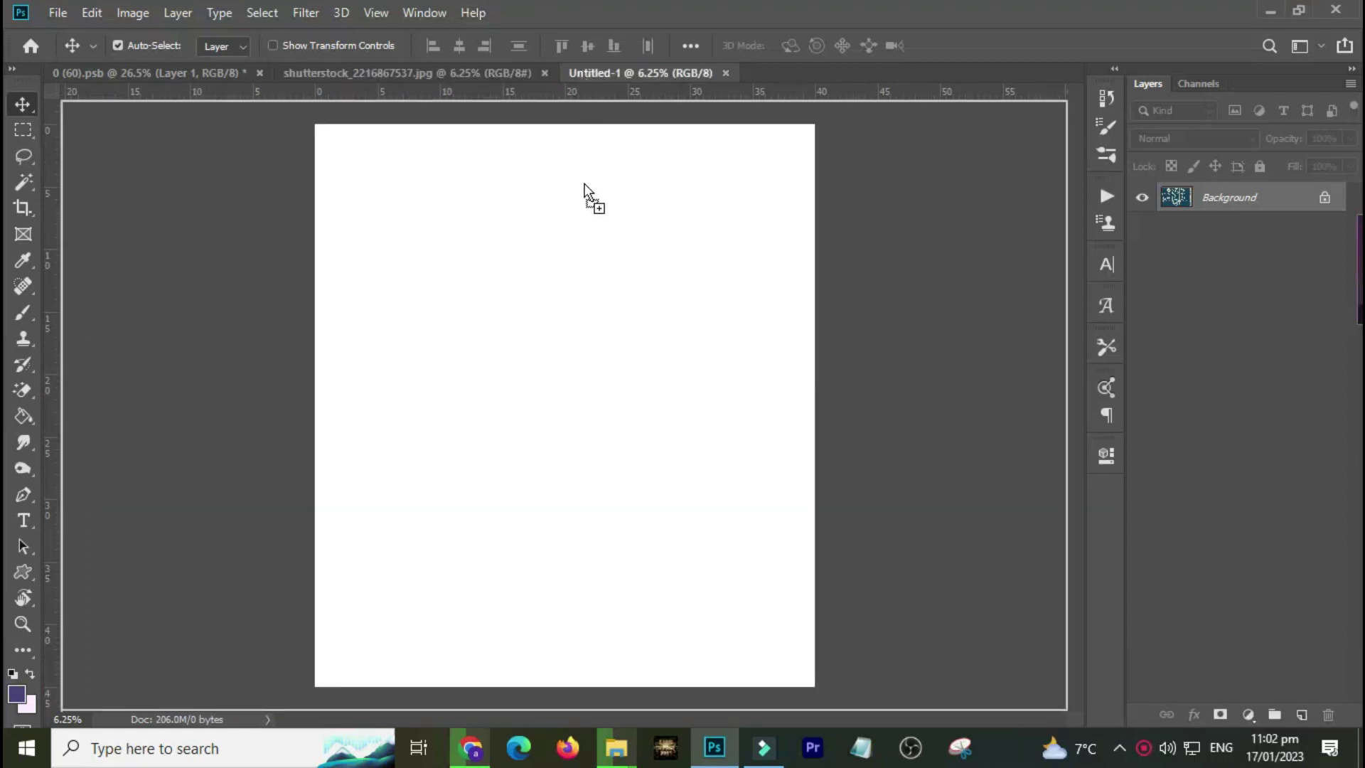
drag(582, 70, 608, 461)
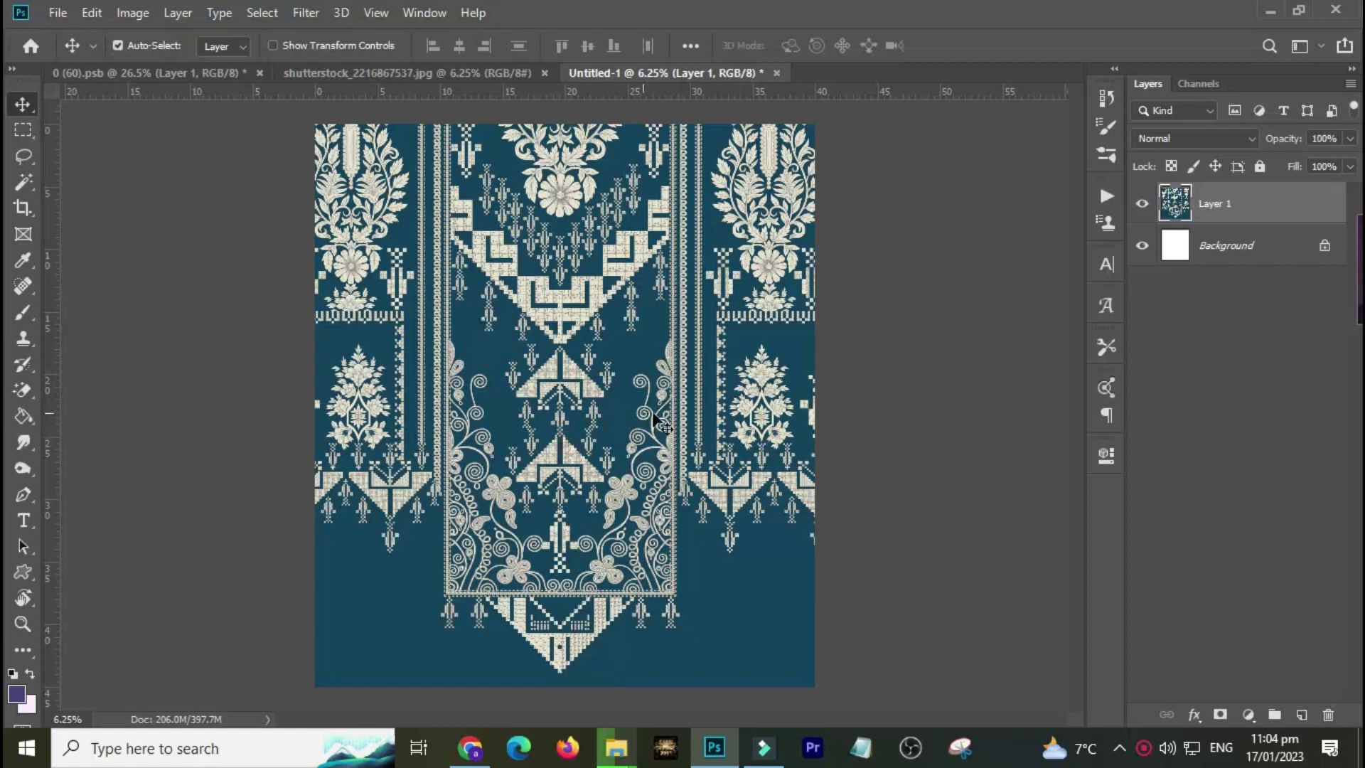
Step: Position the embroidery layer to reach the canvas top edge, then bring Downloads back up
drag(615, 227, 634, 268)
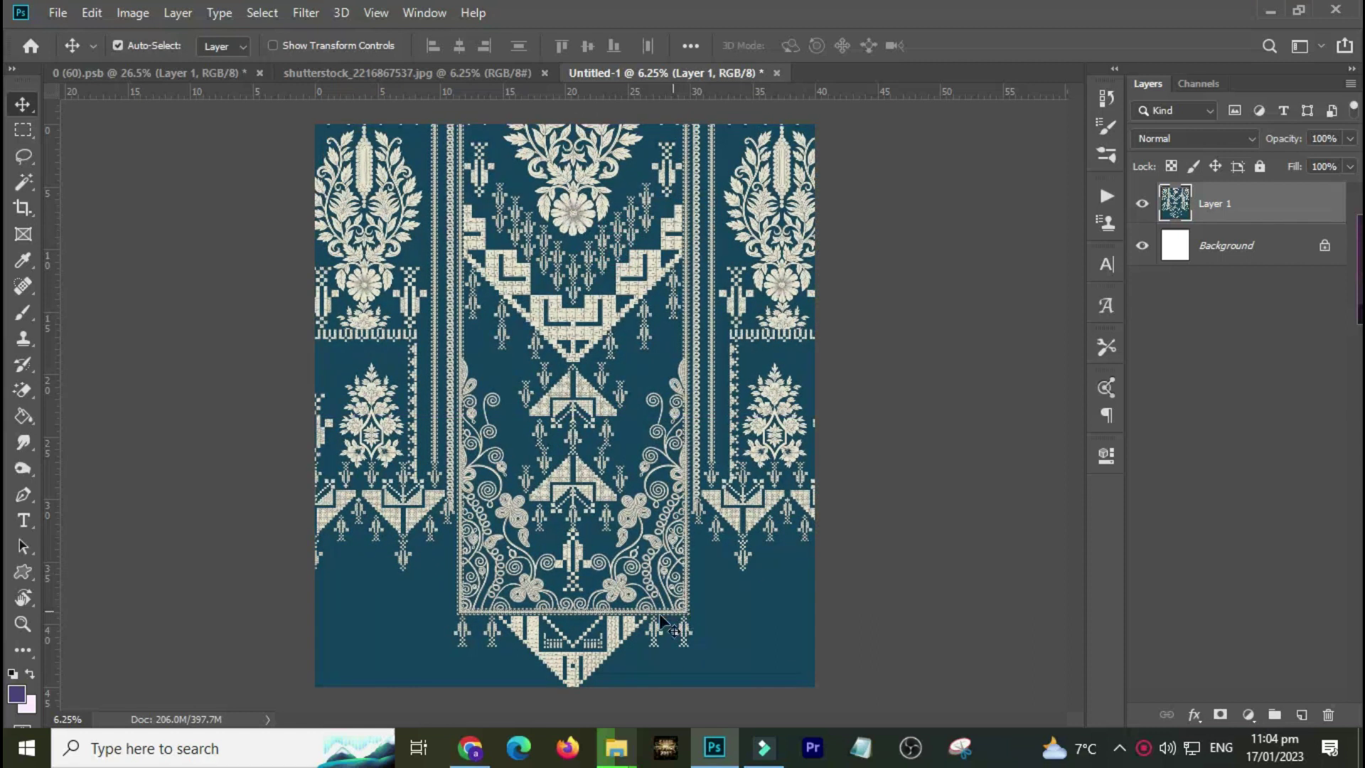
click(556, 680)
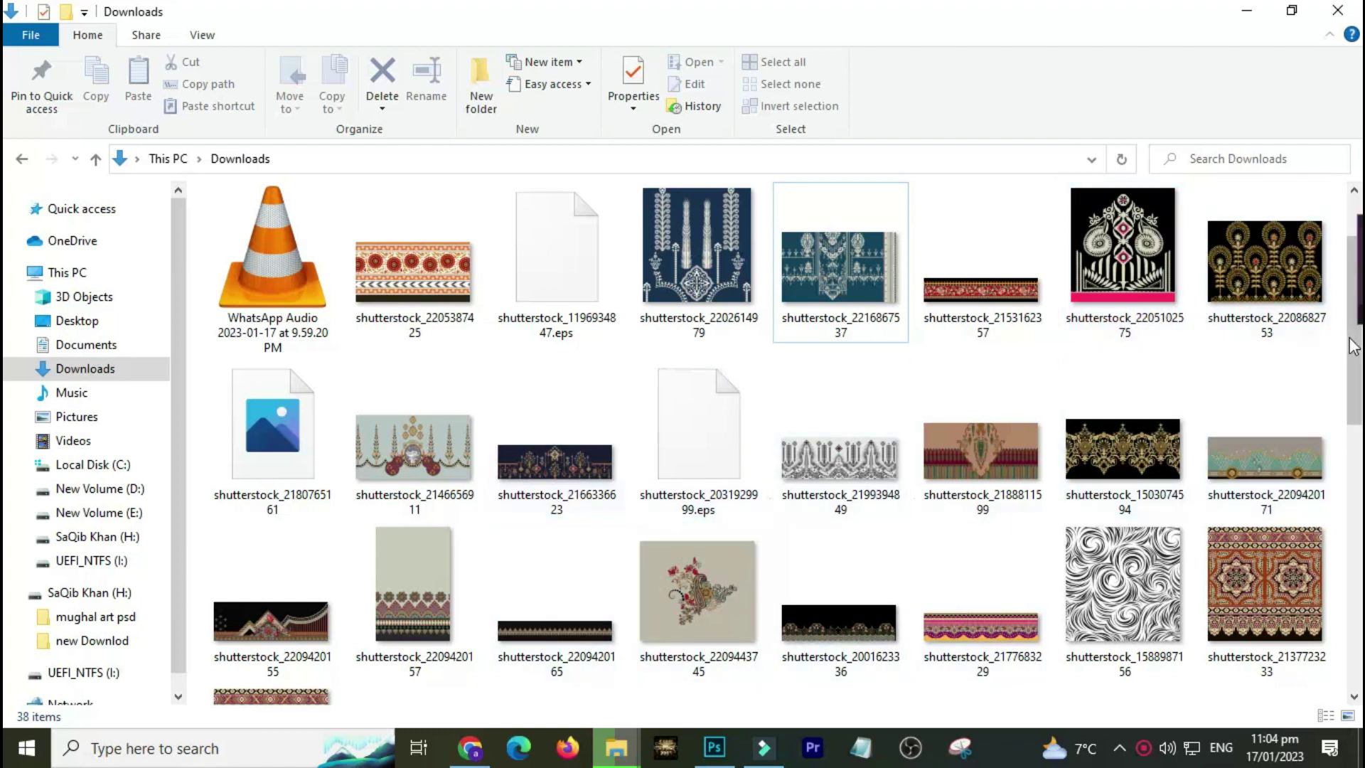
Step: Scroll through the downloaded shutterstock pattern images, then return to Photoshop
scroll(1329, 367, down, 7)
scroll(1329, 367, up, 2)
scroll(1329, 368, up, 4)
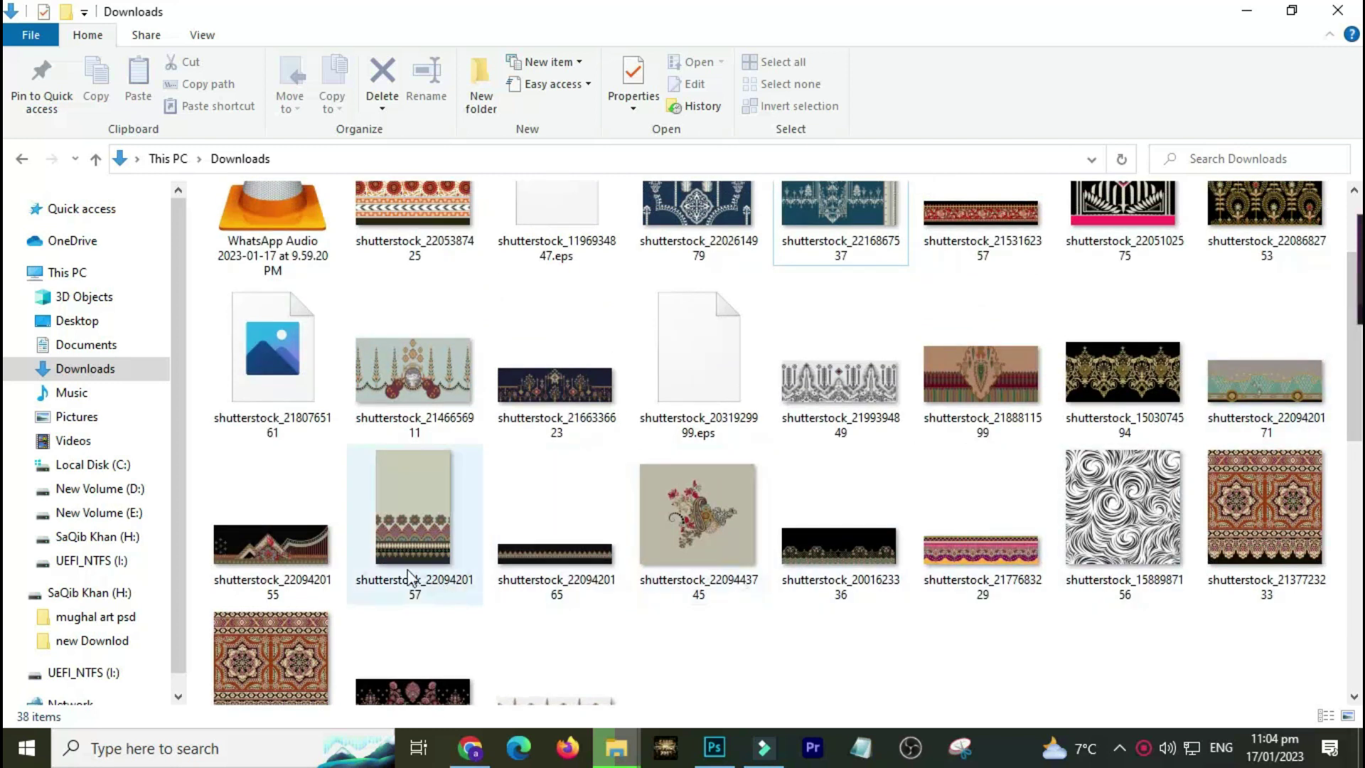
click(715, 747)
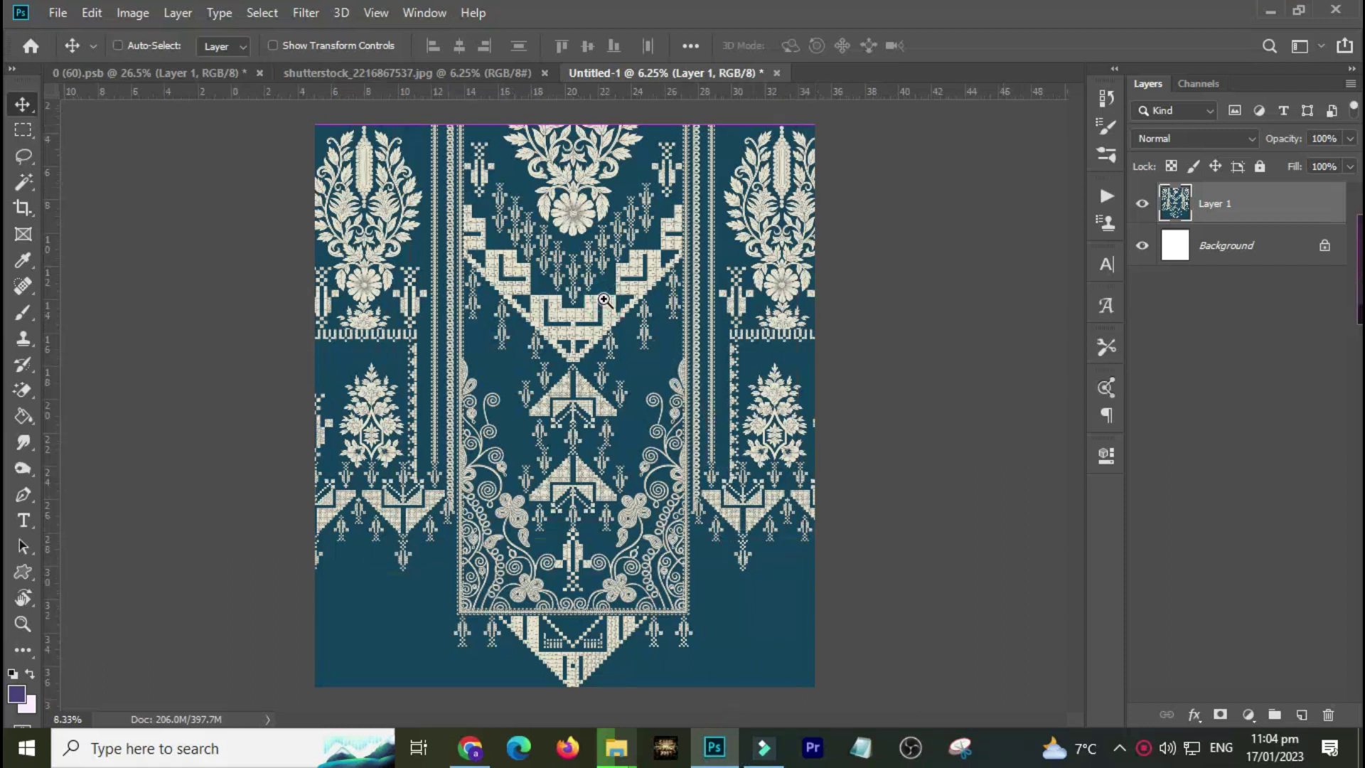
Step: Inspect the embroidery stitches up close, then fit the page and nudge the pattern up
click(604, 299)
click(604, 299)
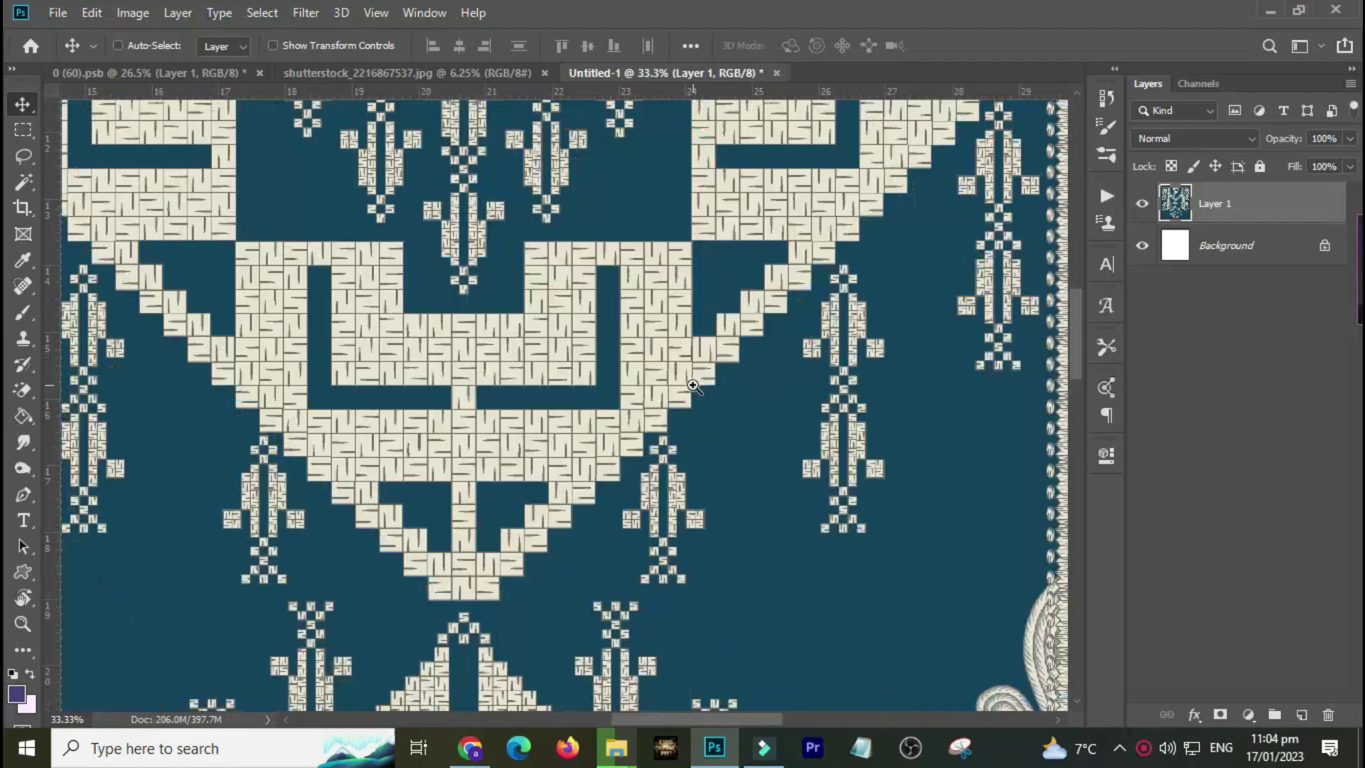
click(694, 385)
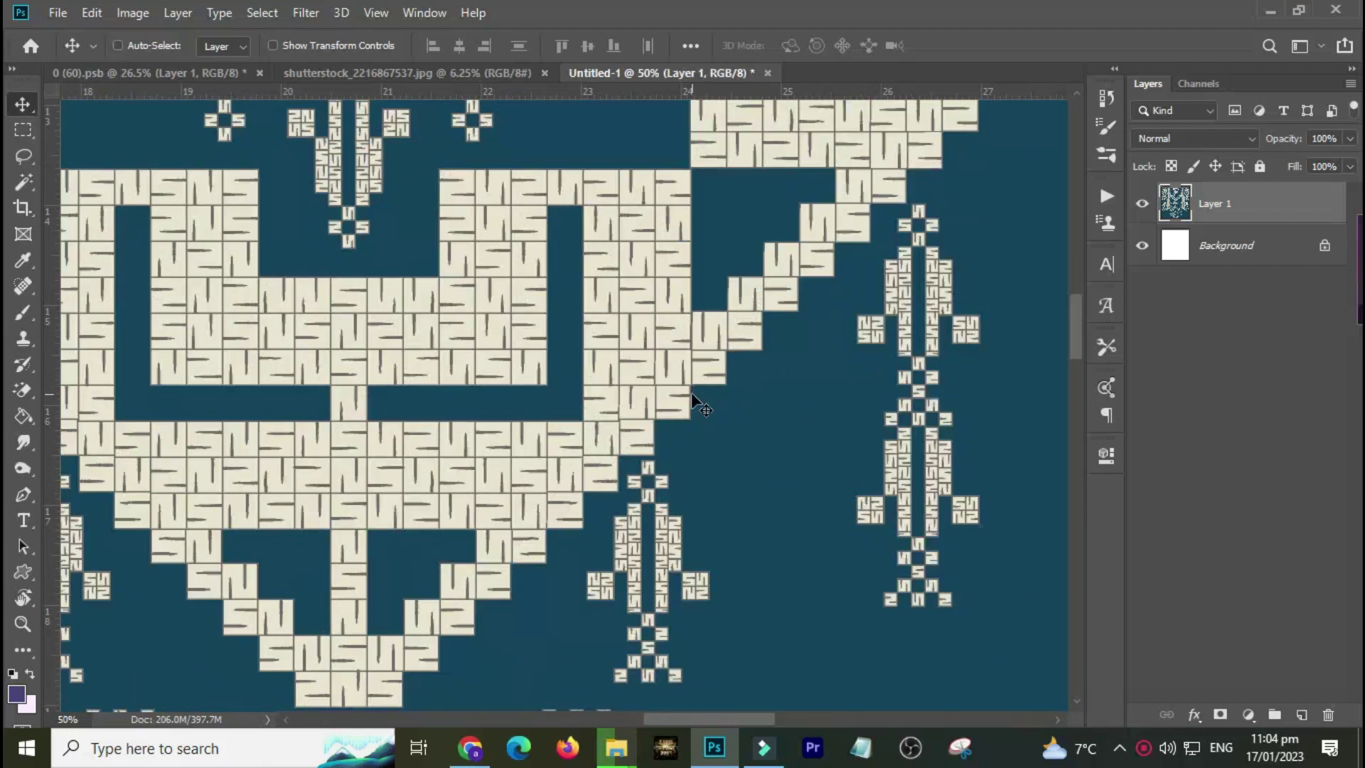
key(ctrl+0)
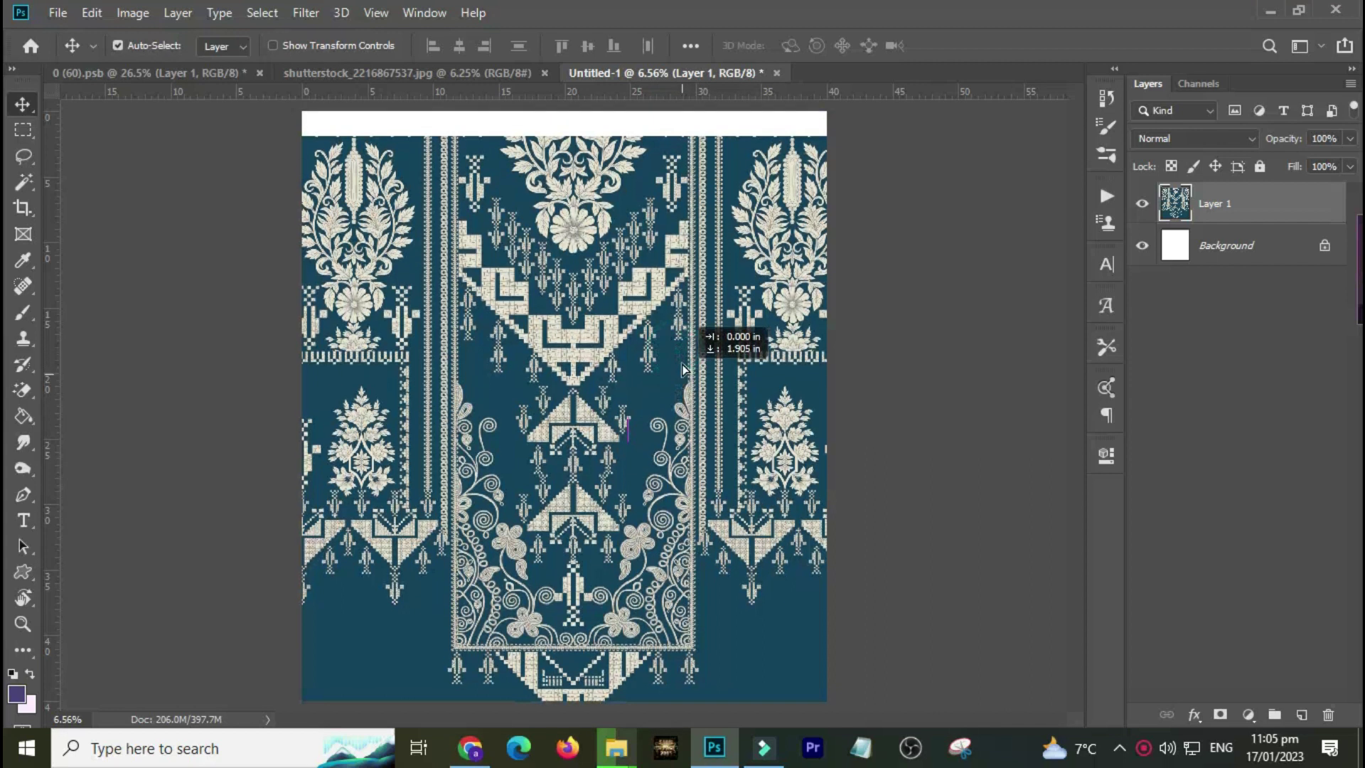
drag(679, 370, 681, 344)
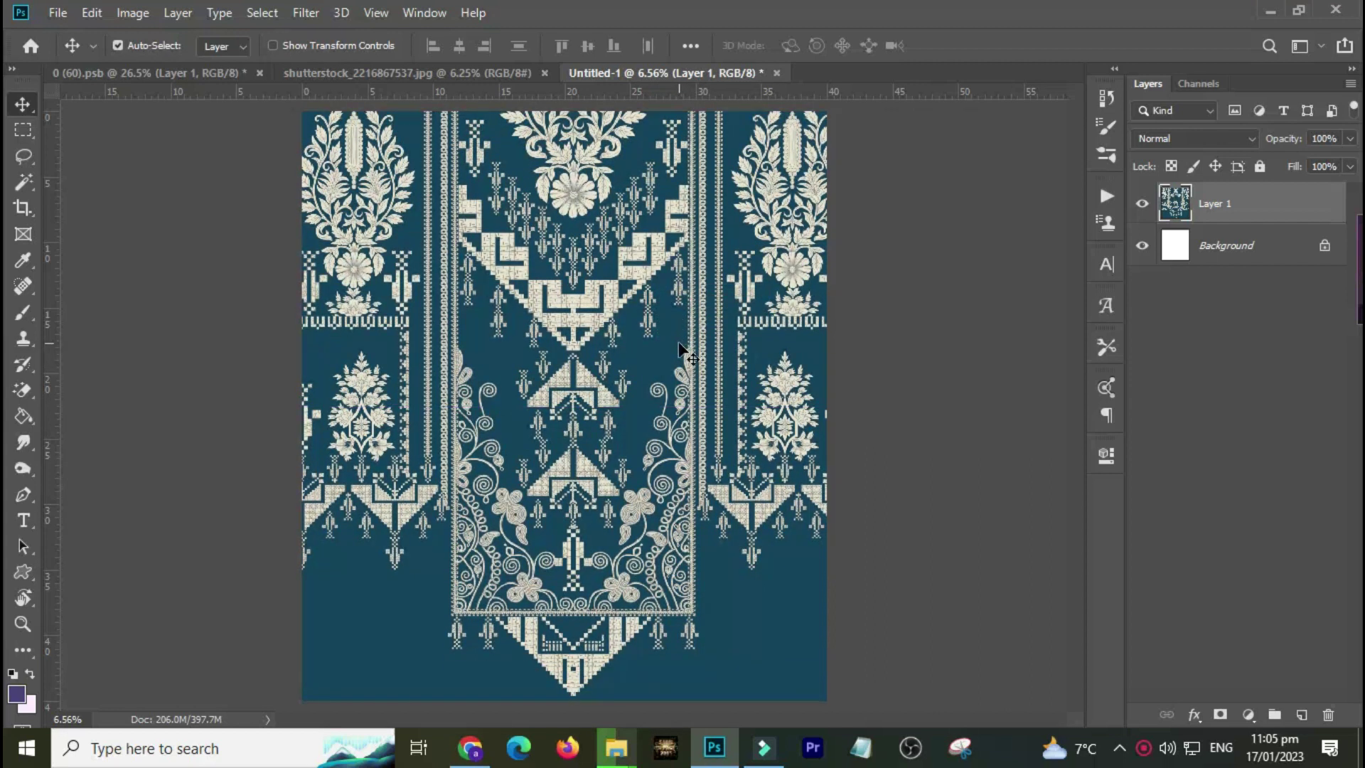
Step: Scale the embroidery layer down to about 58% and slide the band left
key(ctrl+t)
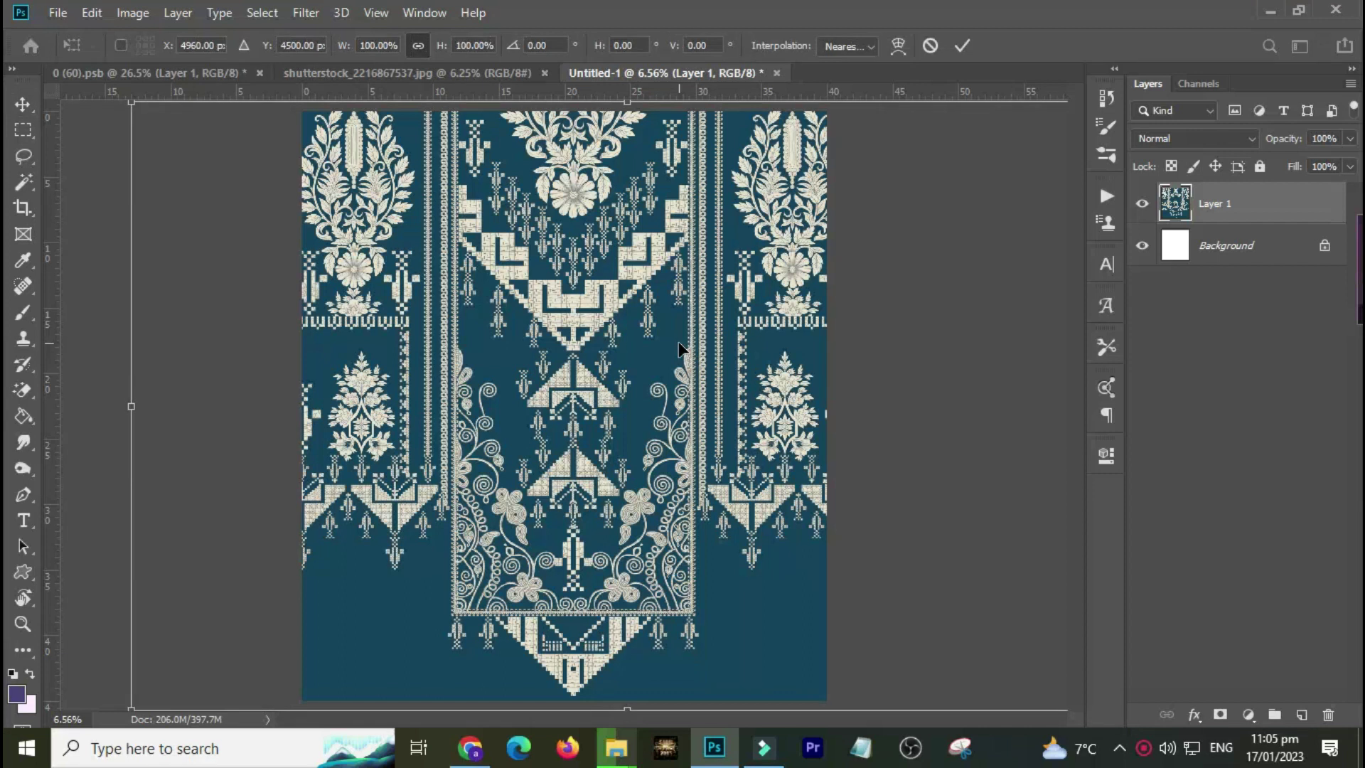
drag(131, 101, 293, 228)
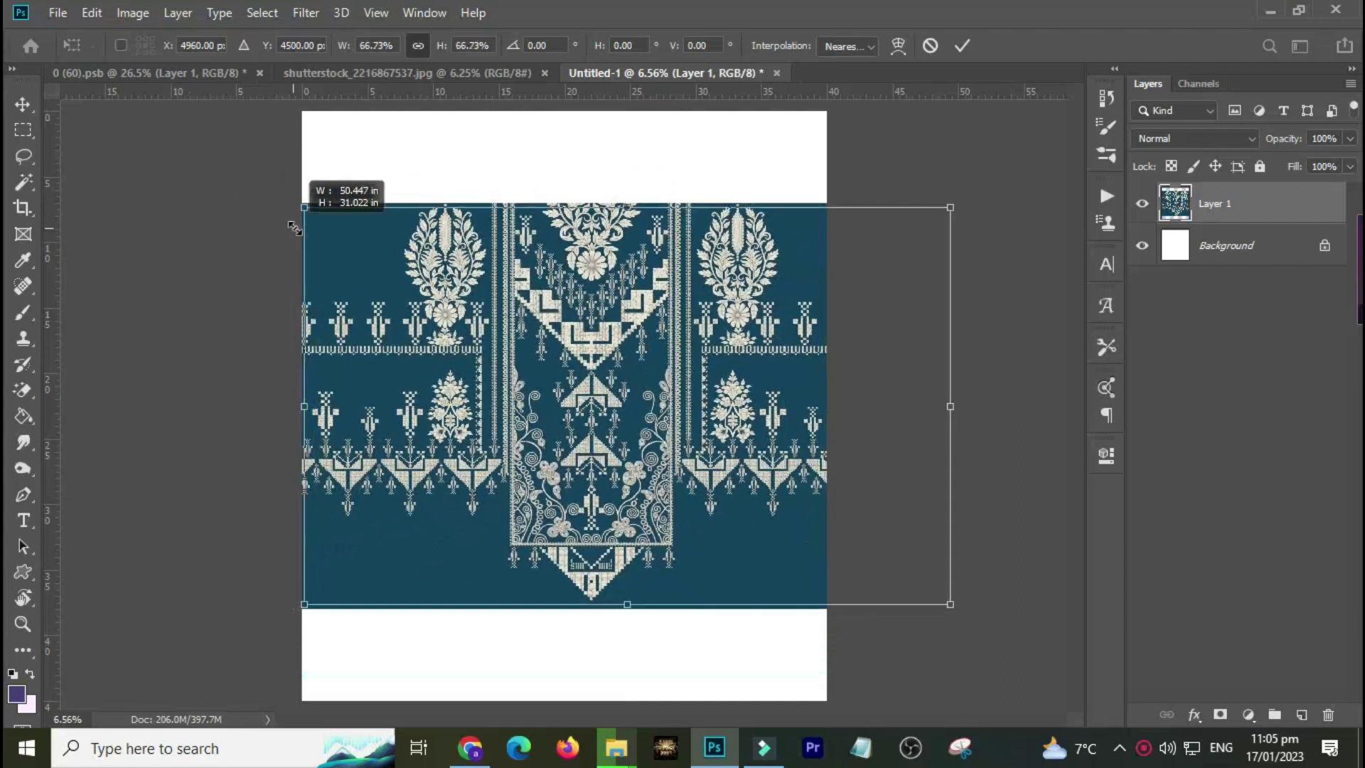
drag(293, 228, 324, 222)
drag(434, 336, 395, 309)
drag(893, 195, 881, 208)
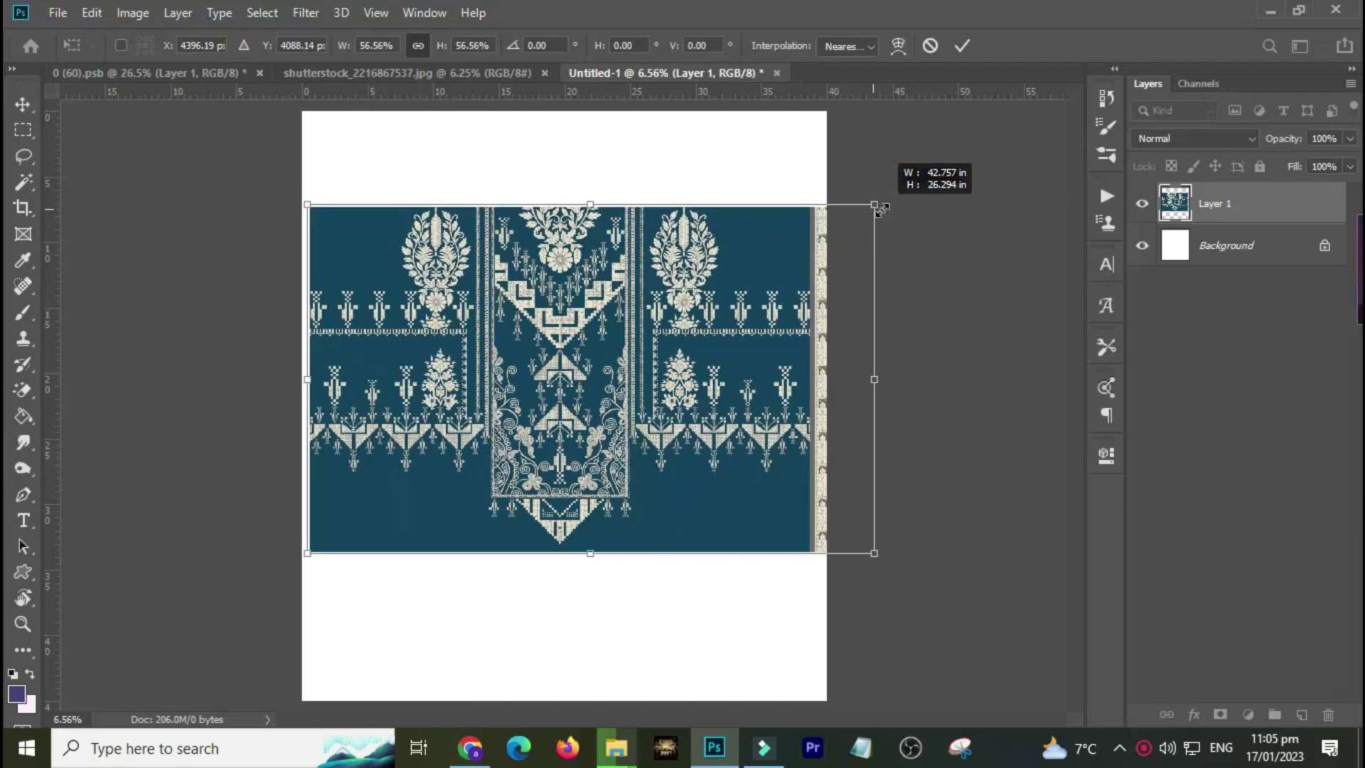
drag(881, 208, 843, 235)
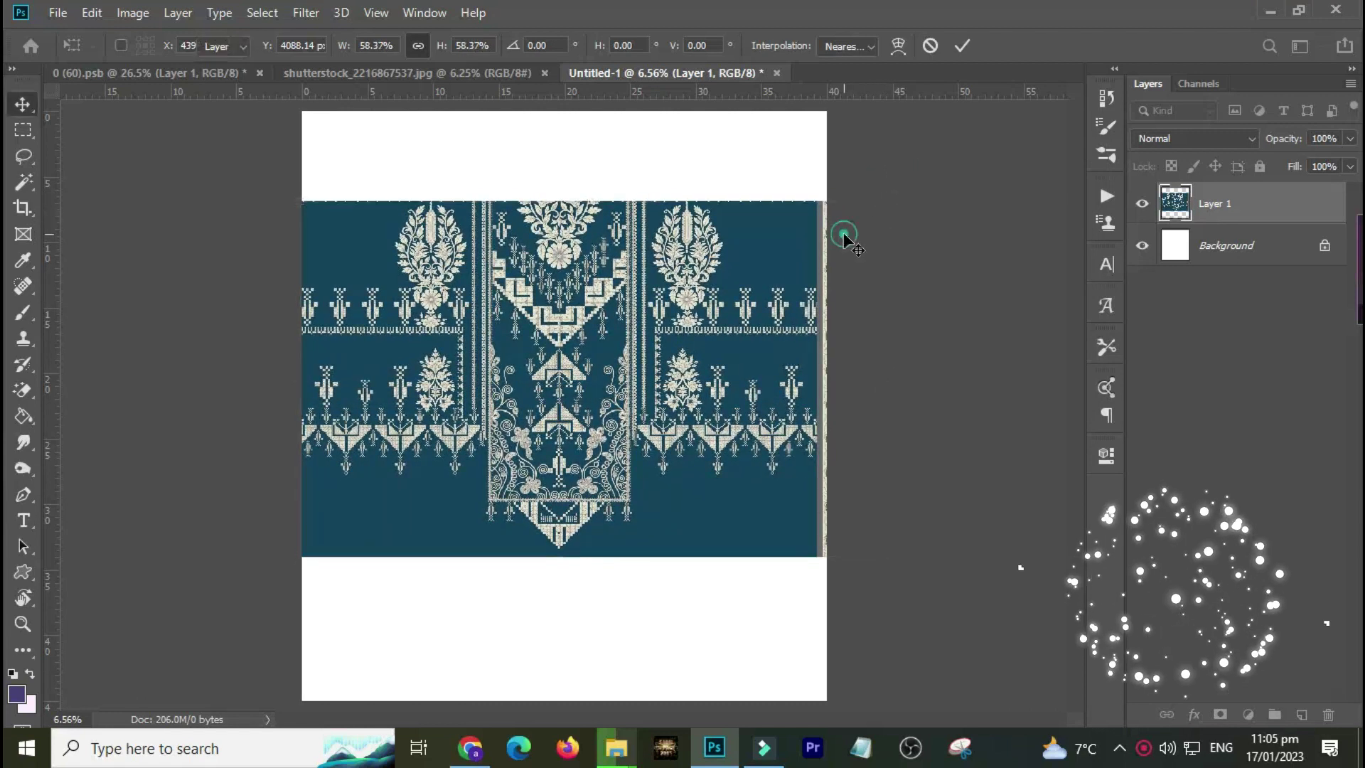
key(Return)
drag(754, 283, 668, 274)
key(m)
drag(728, 174, 813, 549)
drag(725, 469, 757, 484)
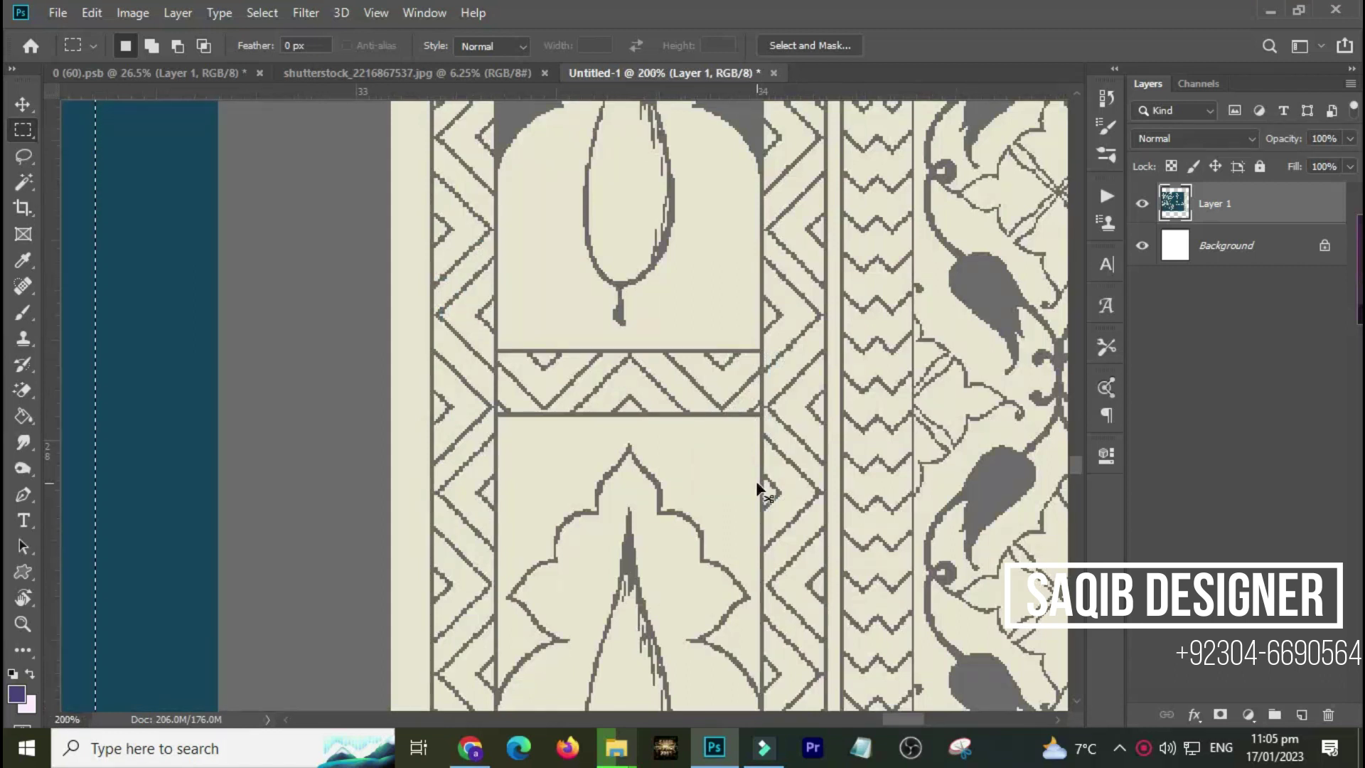
key(ctrl+minus)
key(ctrl+minus)
key(ctrl+minus)
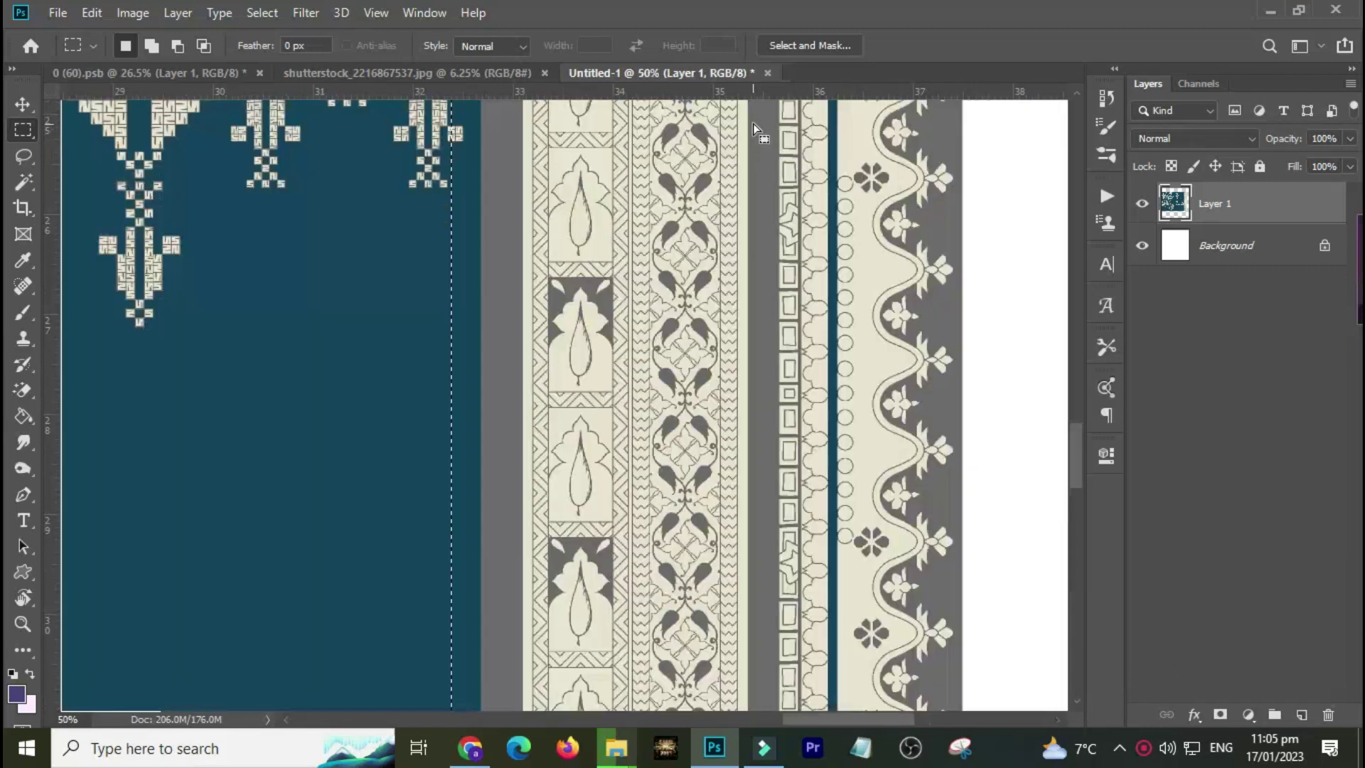
key(ctrl+d)
key(ctrl+alt+i)
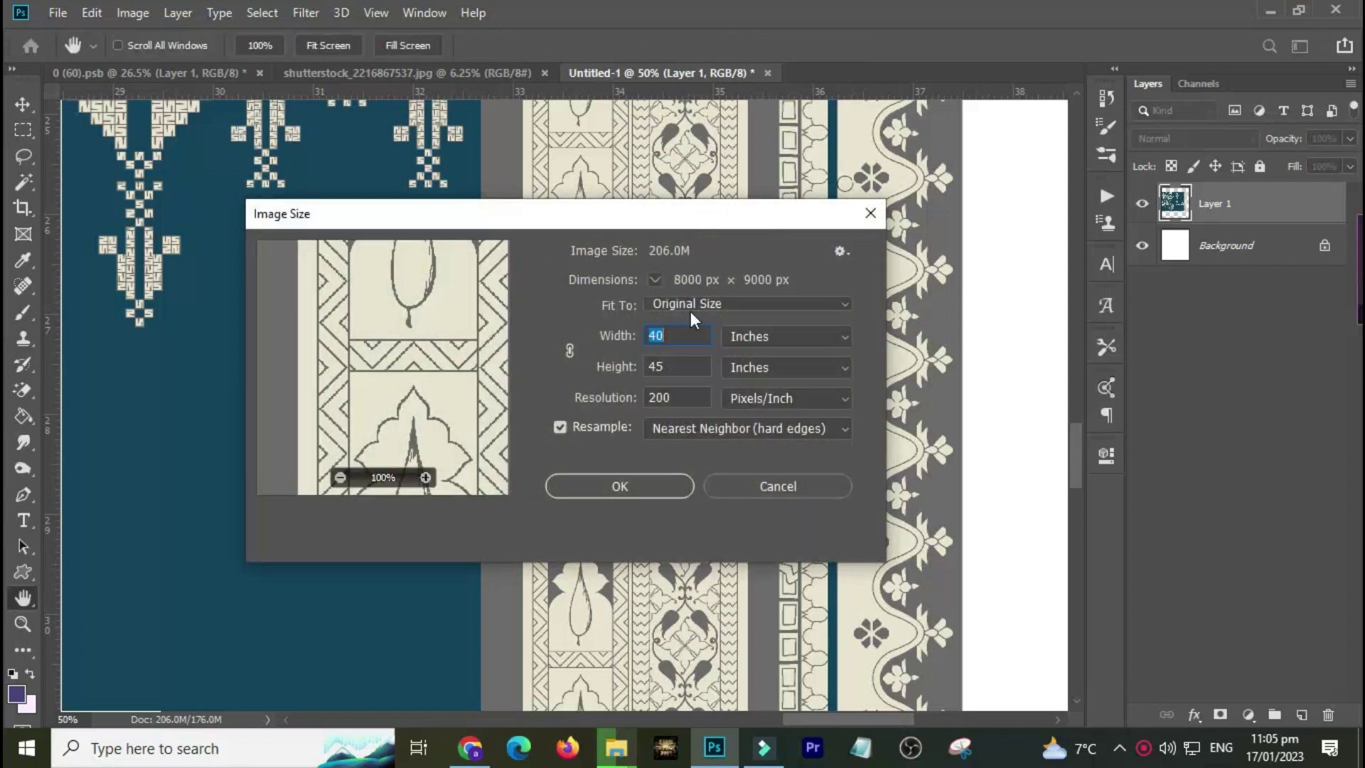
click(717, 430)
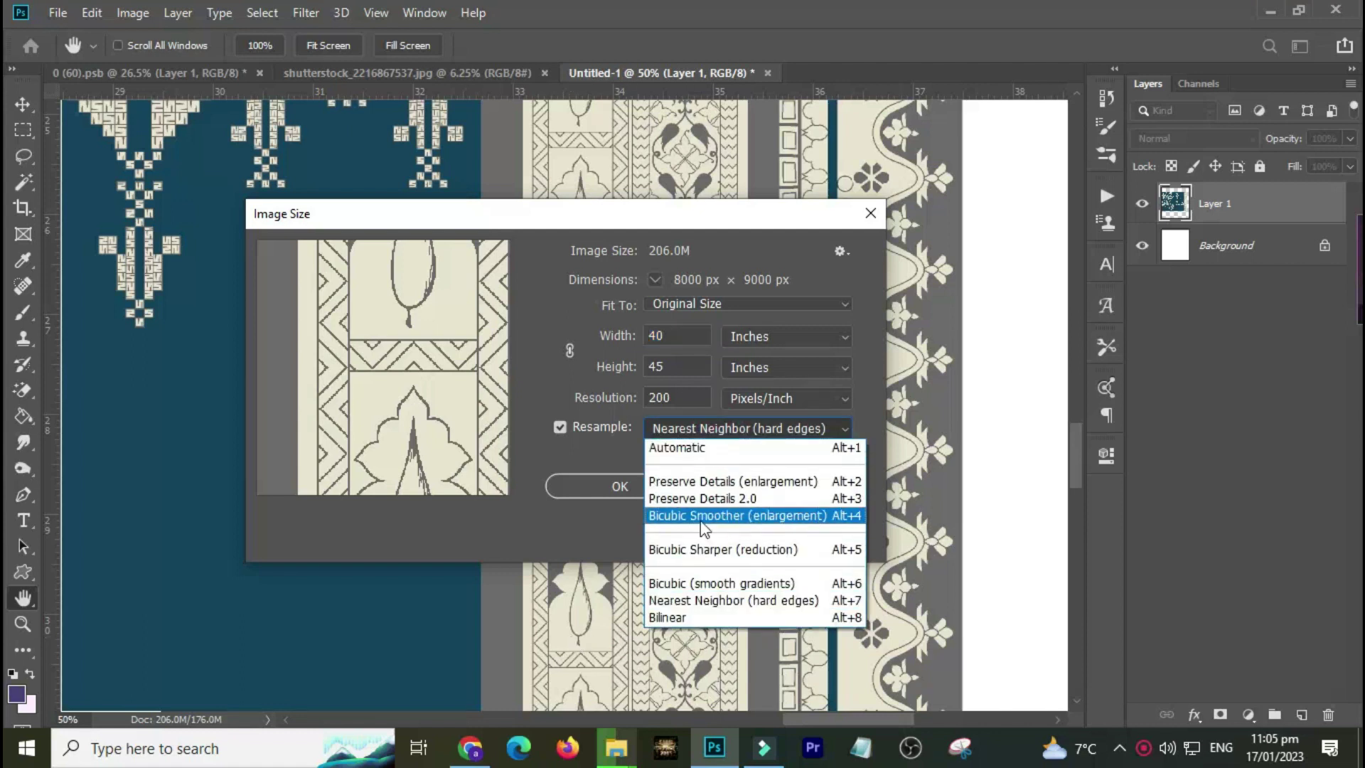
click(708, 600)
click(640, 487)
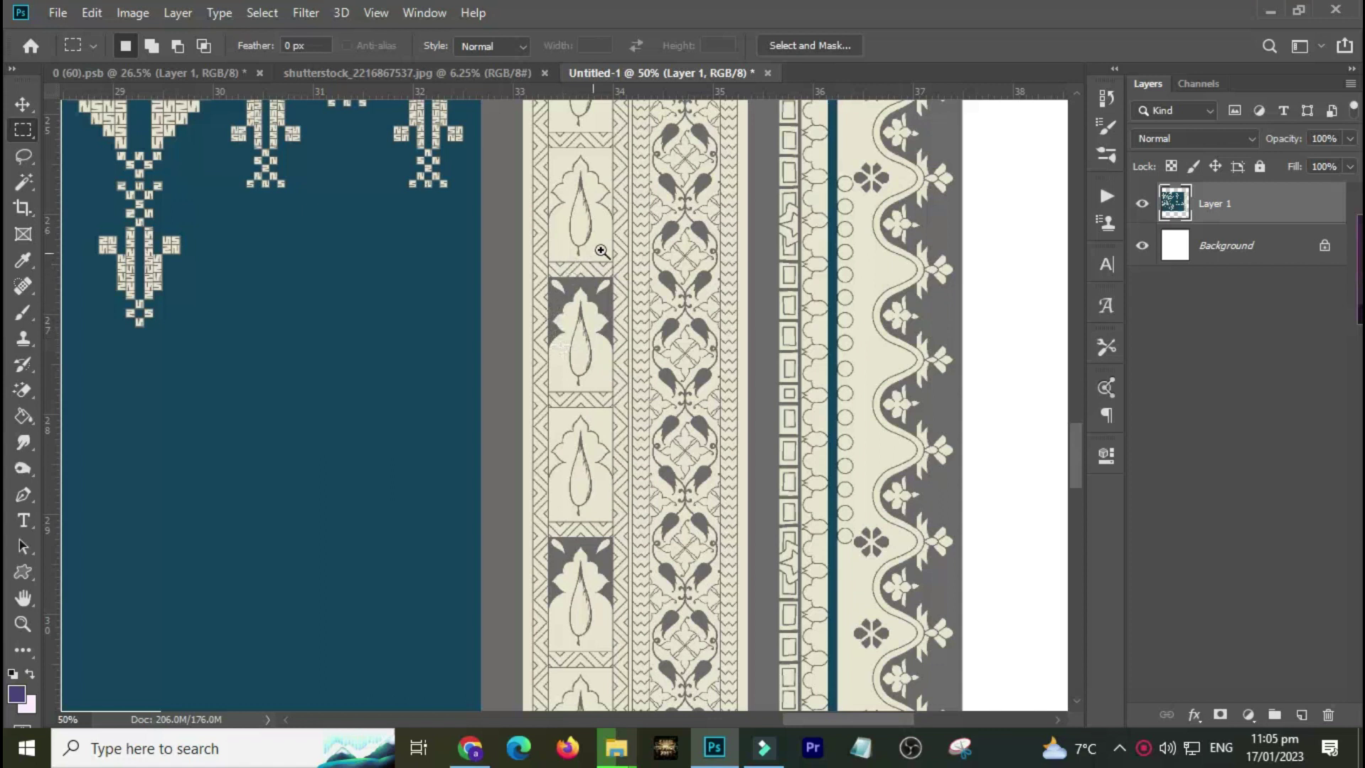
drag(762, 238, 761, 246)
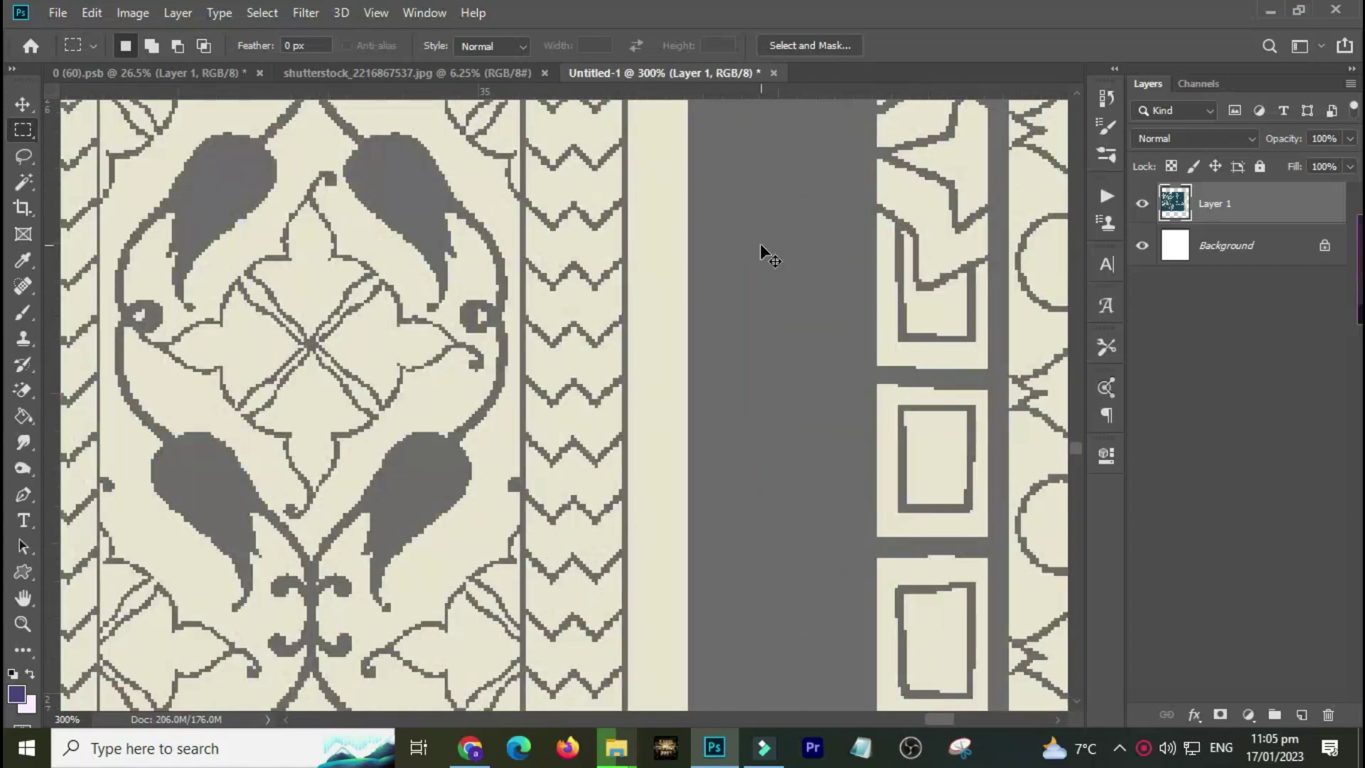
key(ctrl+0)
drag(573, 256, 624, 308)
mouse_move(459, 327)
mouse_down()
mouse_move(588, 430)
mouse_move(577, 475)
mouse_up()
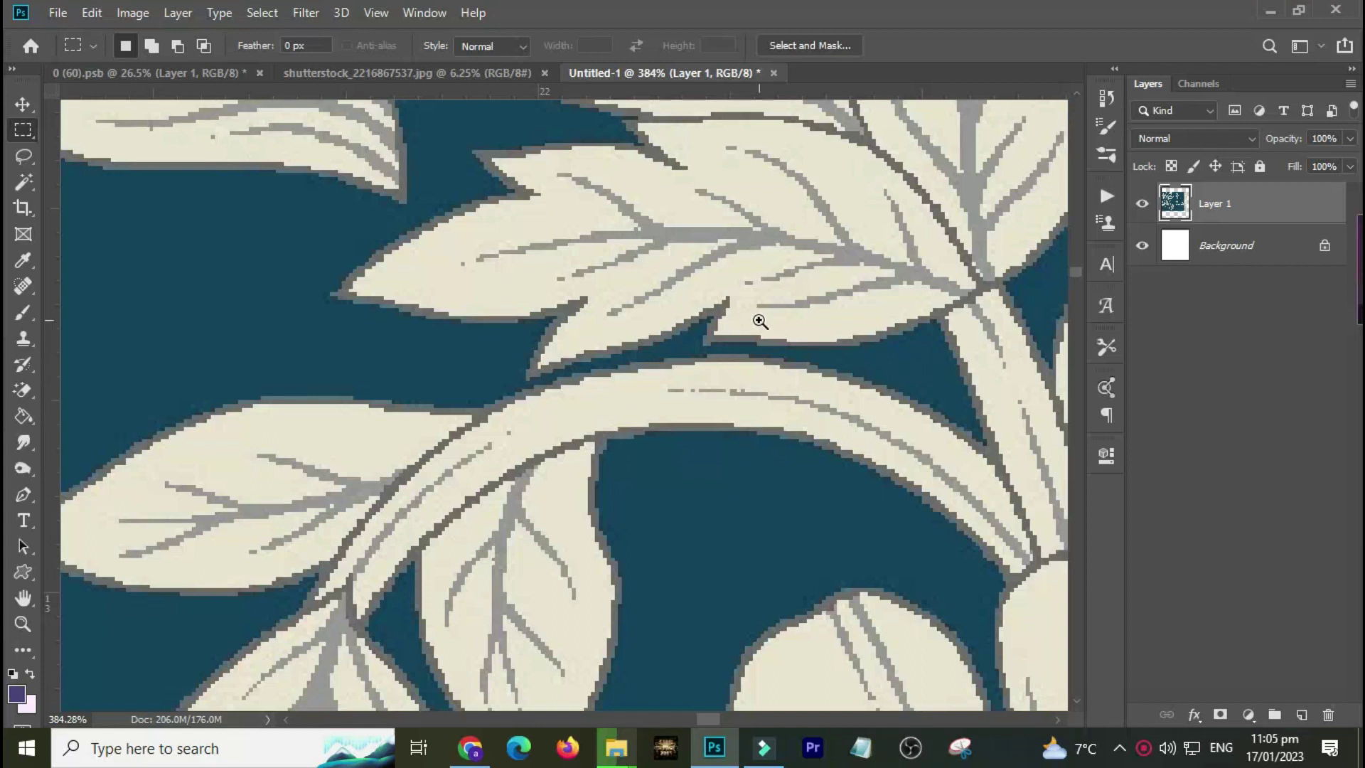
drag(634, 326, 824, 425)
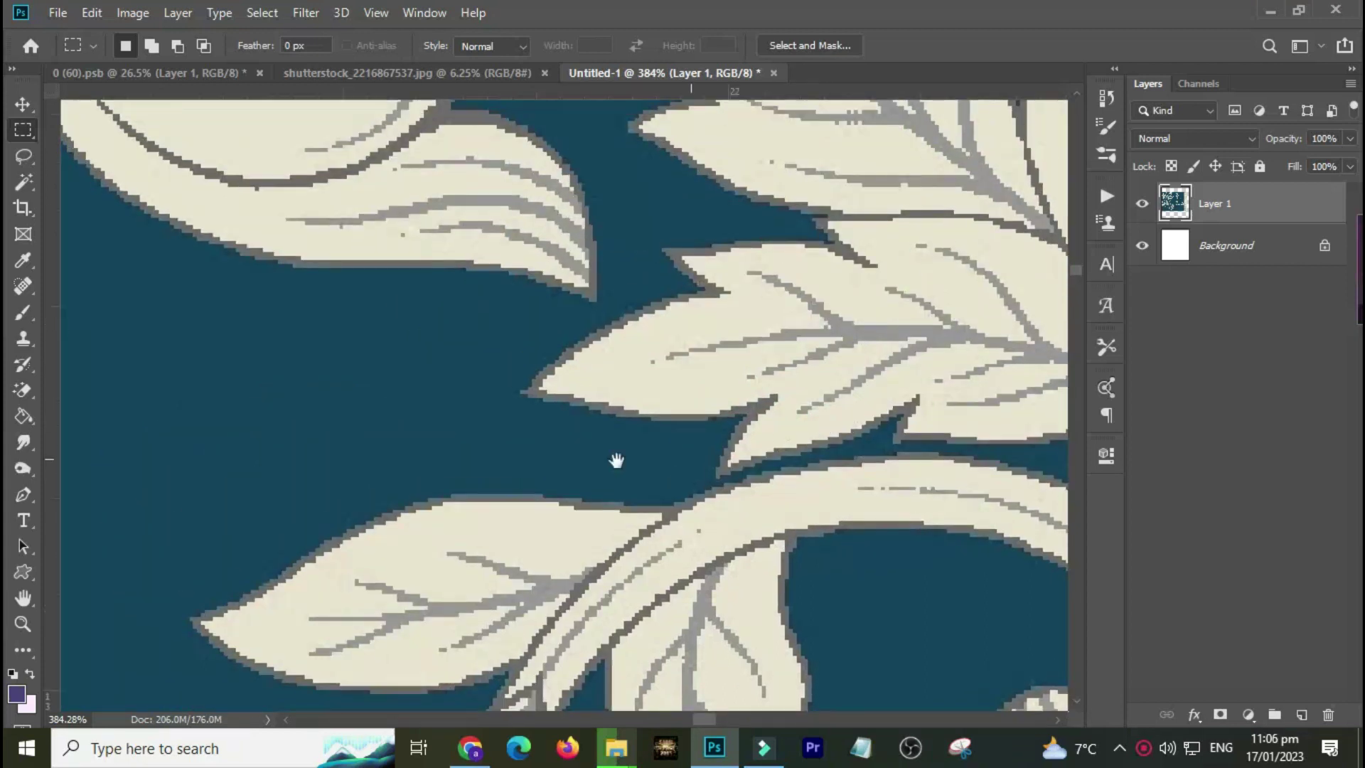
drag(390, 463, 666, 322)
mouse_move(638, 442)
mouse_down()
mouse_move(670, 342)
mouse_move(701, 313)
mouse_move(573, 436)
mouse_up()
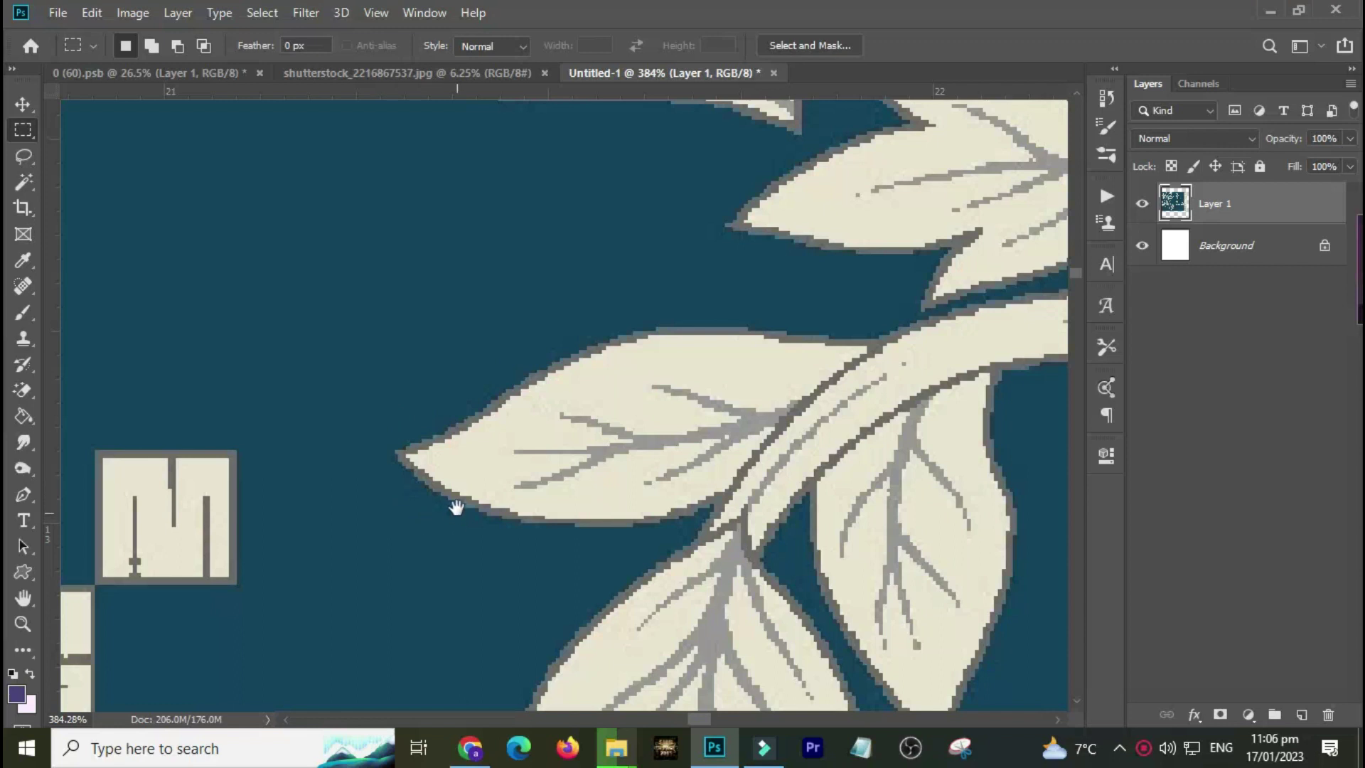
drag(681, 600, 766, 318)
drag(730, 518, 659, 420)
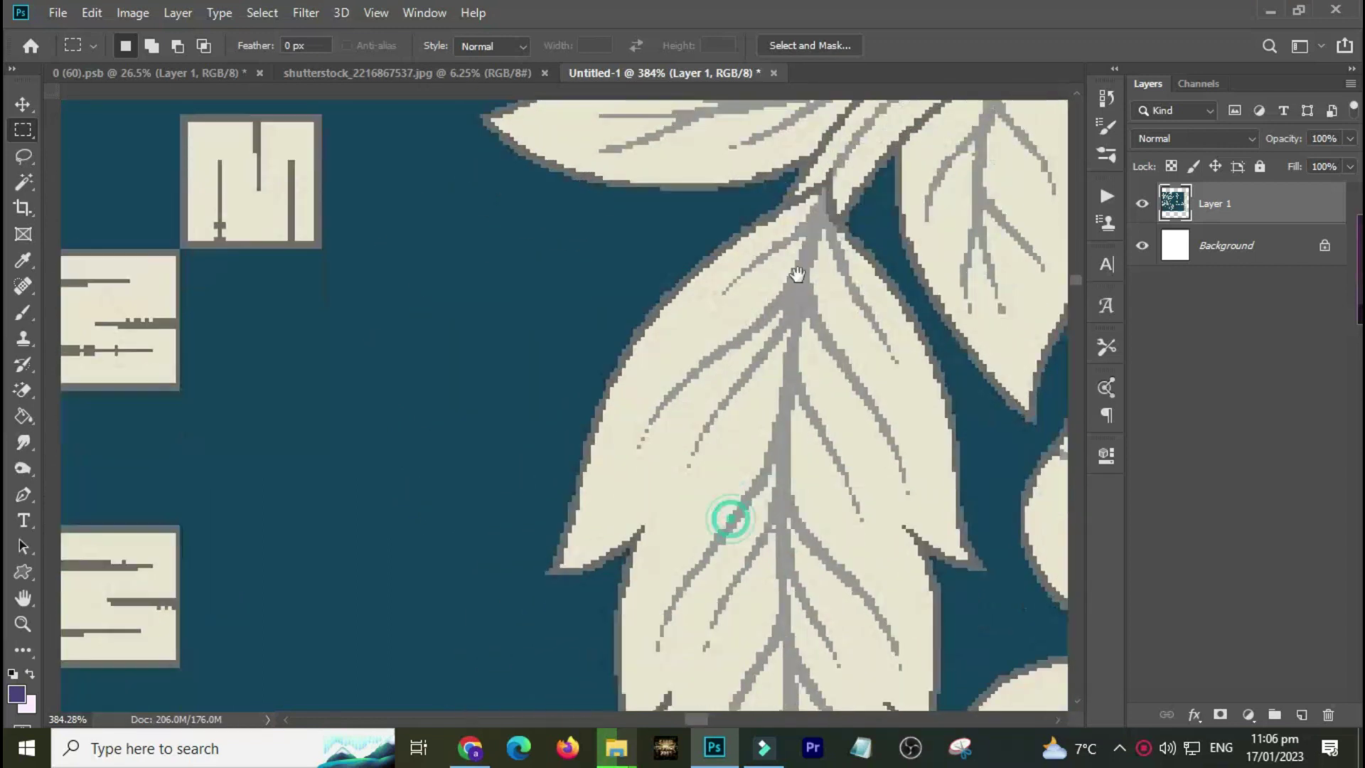
drag(505, 540, 846, 393)
mouse_move(664, 588)
mouse_down()
mouse_move(759, 510)
mouse_move(759, 393)
mouse_up()
drag(850, 387, 795, 265)
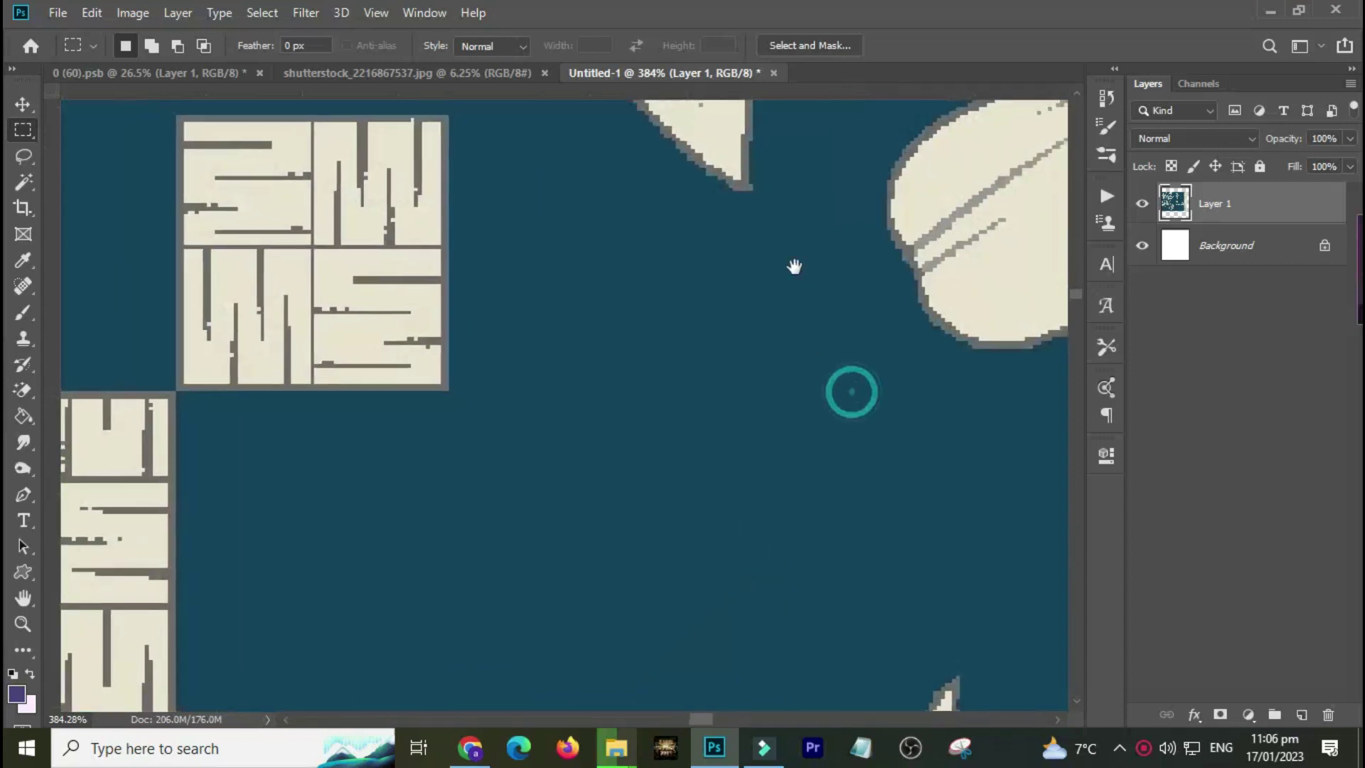
drag(869, 495, 801, 408)
mouse_move(869, 546)
mouse_down()
mouse_move(833, 429)
mouse_move(789, 410)
mouse_up()
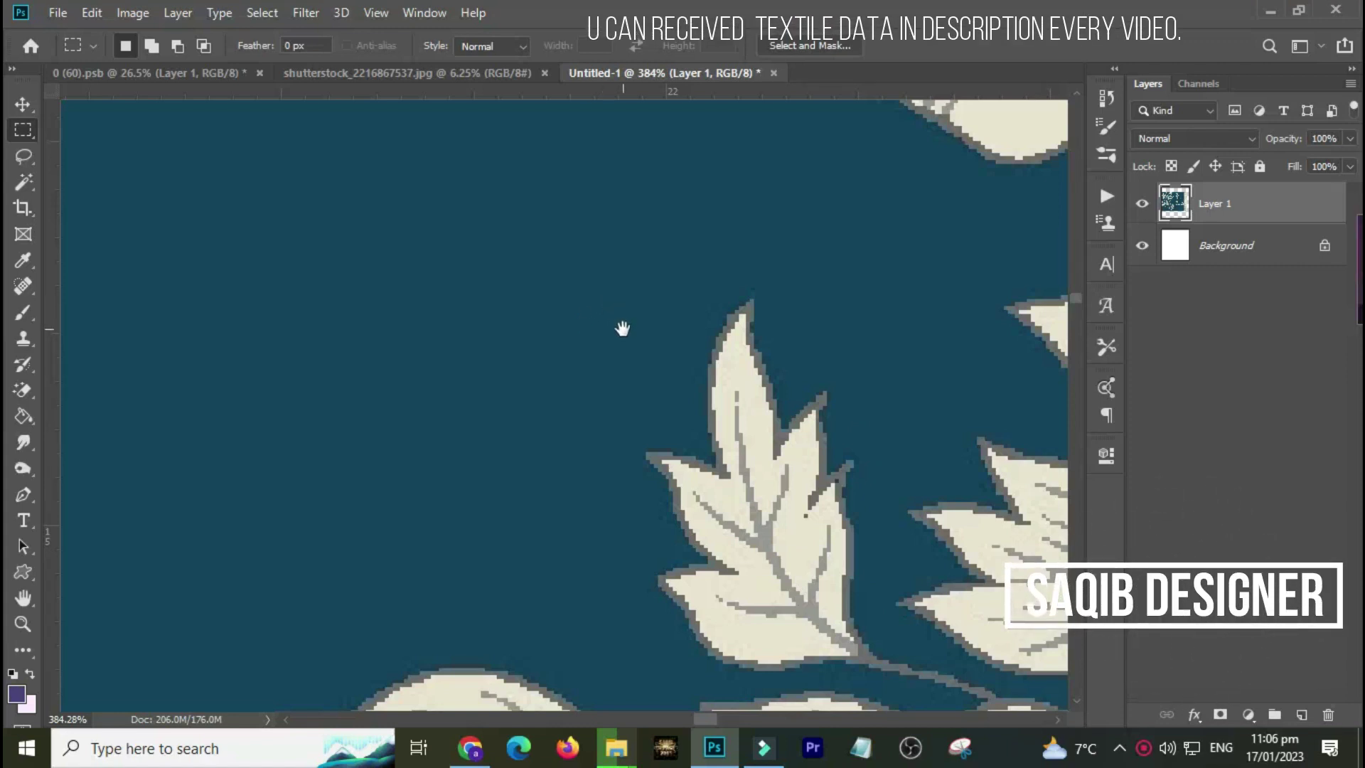
click(296, 15)
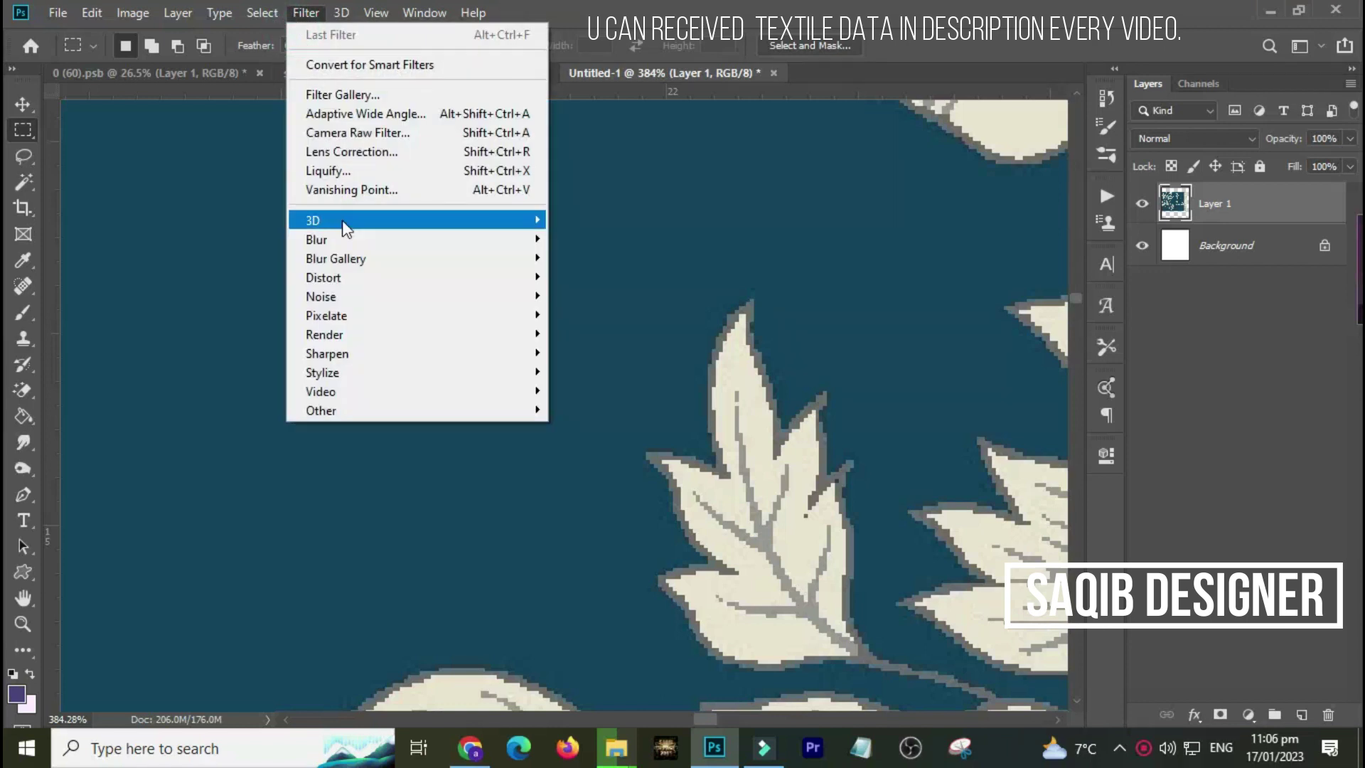
mouse_move(317, 238)
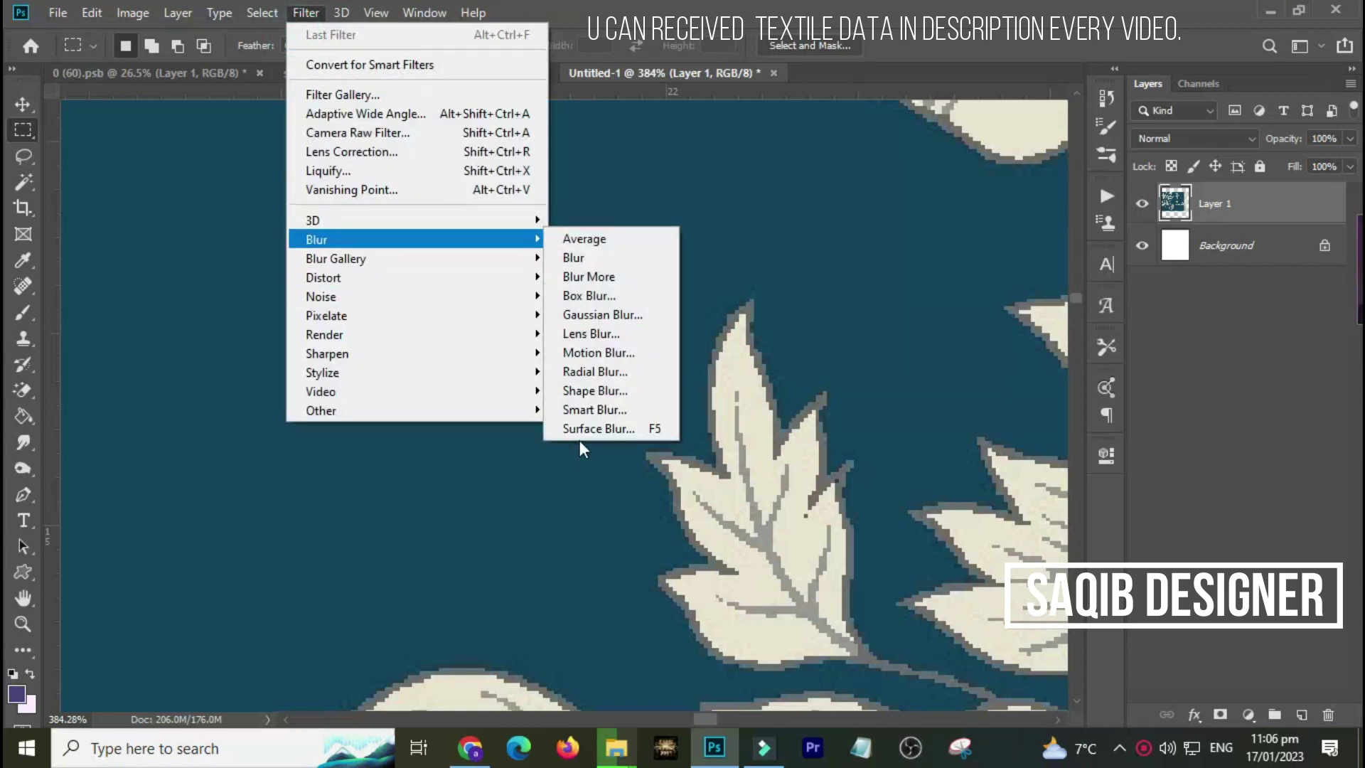
Step: Run Surface Blur on the embroidery layer at radius 5 pixels, threshold 15 levels
click(586, 428)
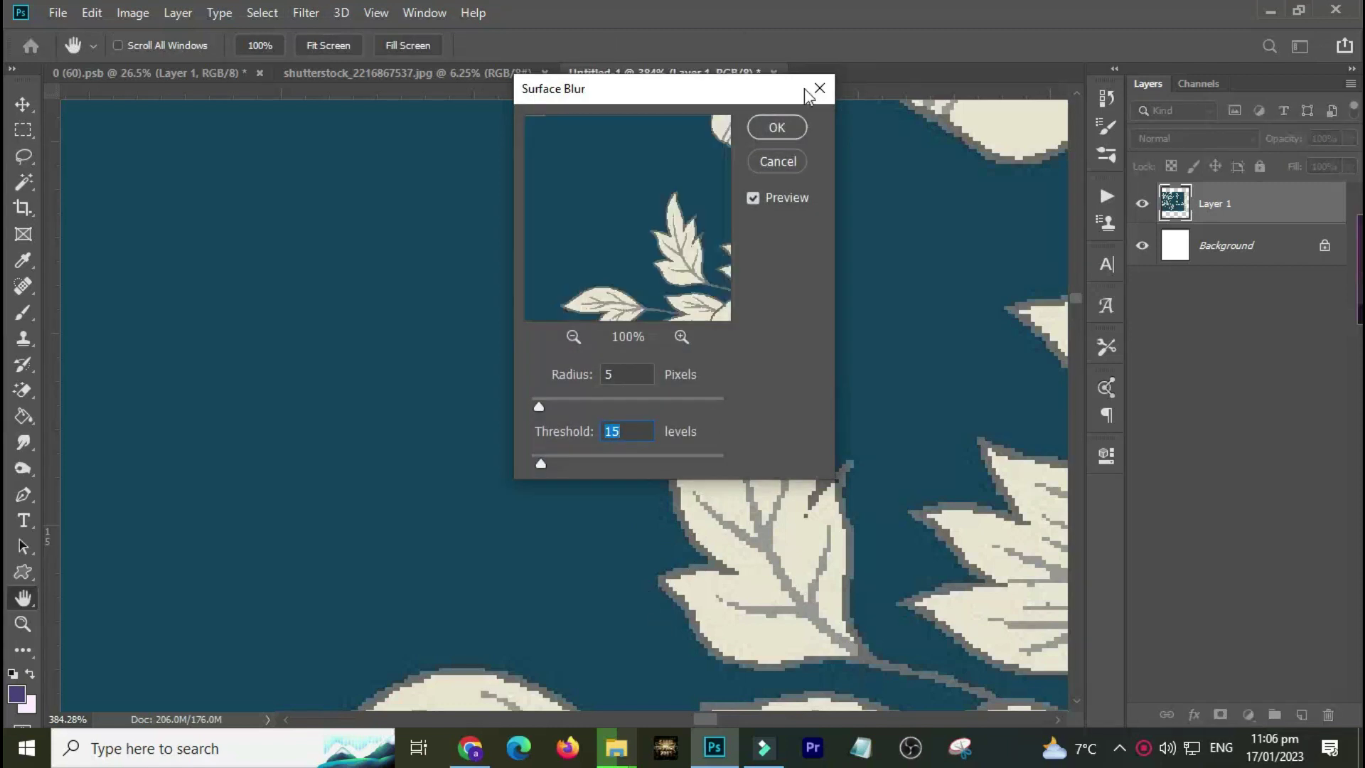
click(777, 127)
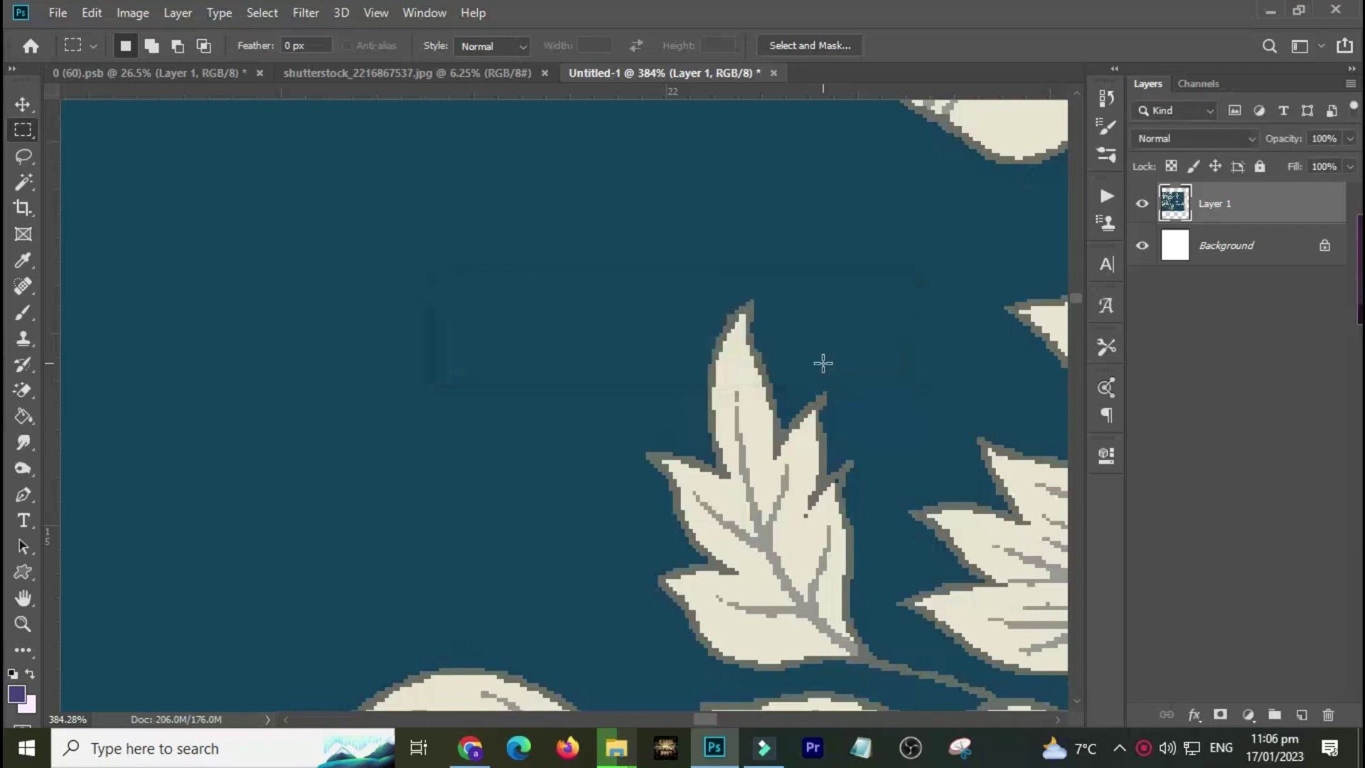
key(ctrl+0)
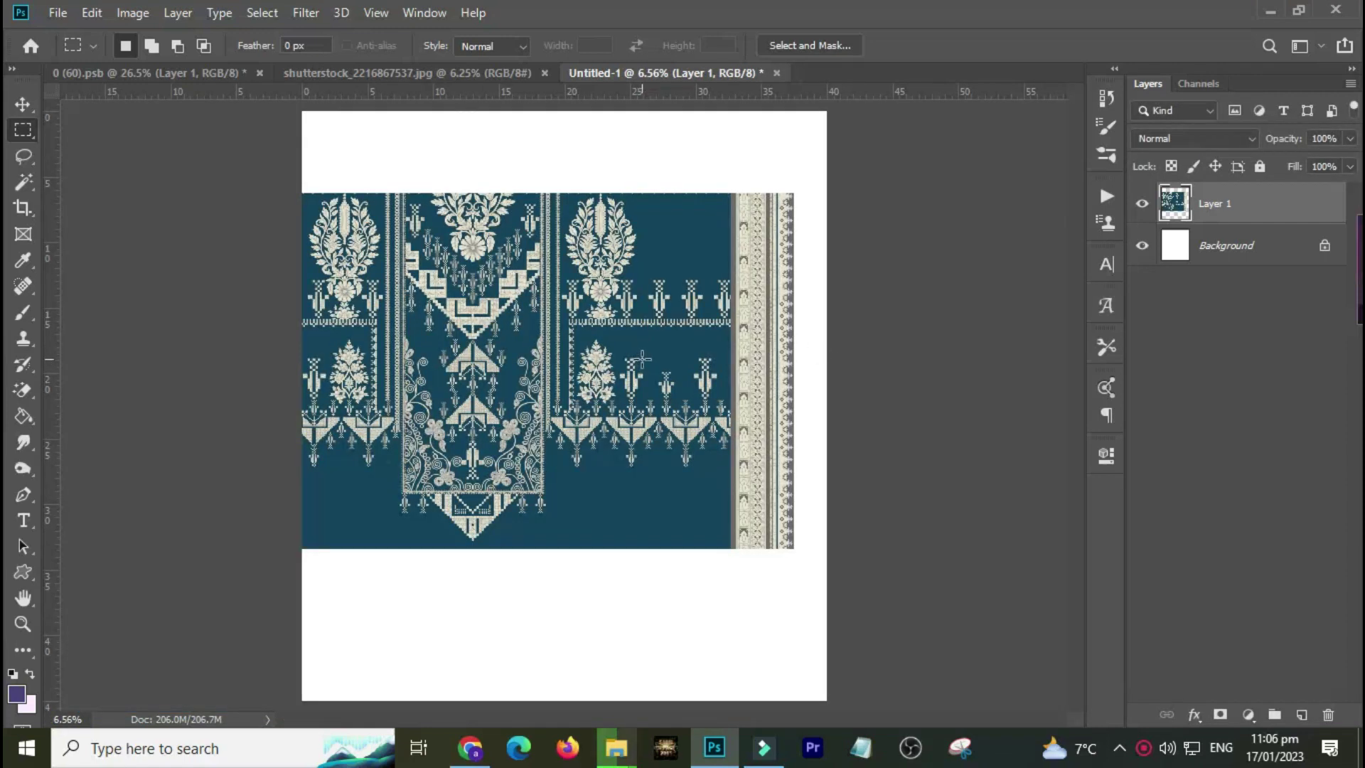
Step: Select the right-hand border strip and copy it onto its own Layer 2
drag(729, 181, 826, 624)
drag(715, 385, 761, 440)
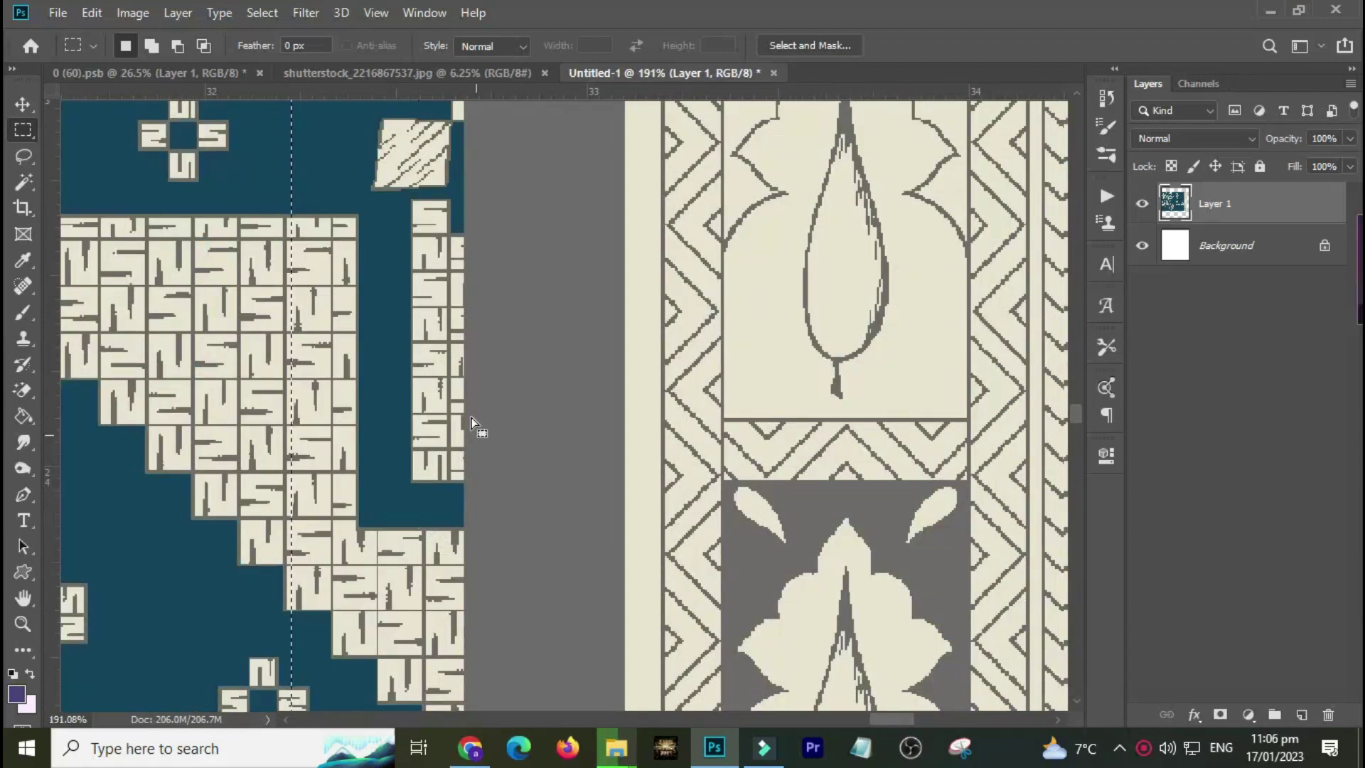
drag(436, 264, 612, 300)
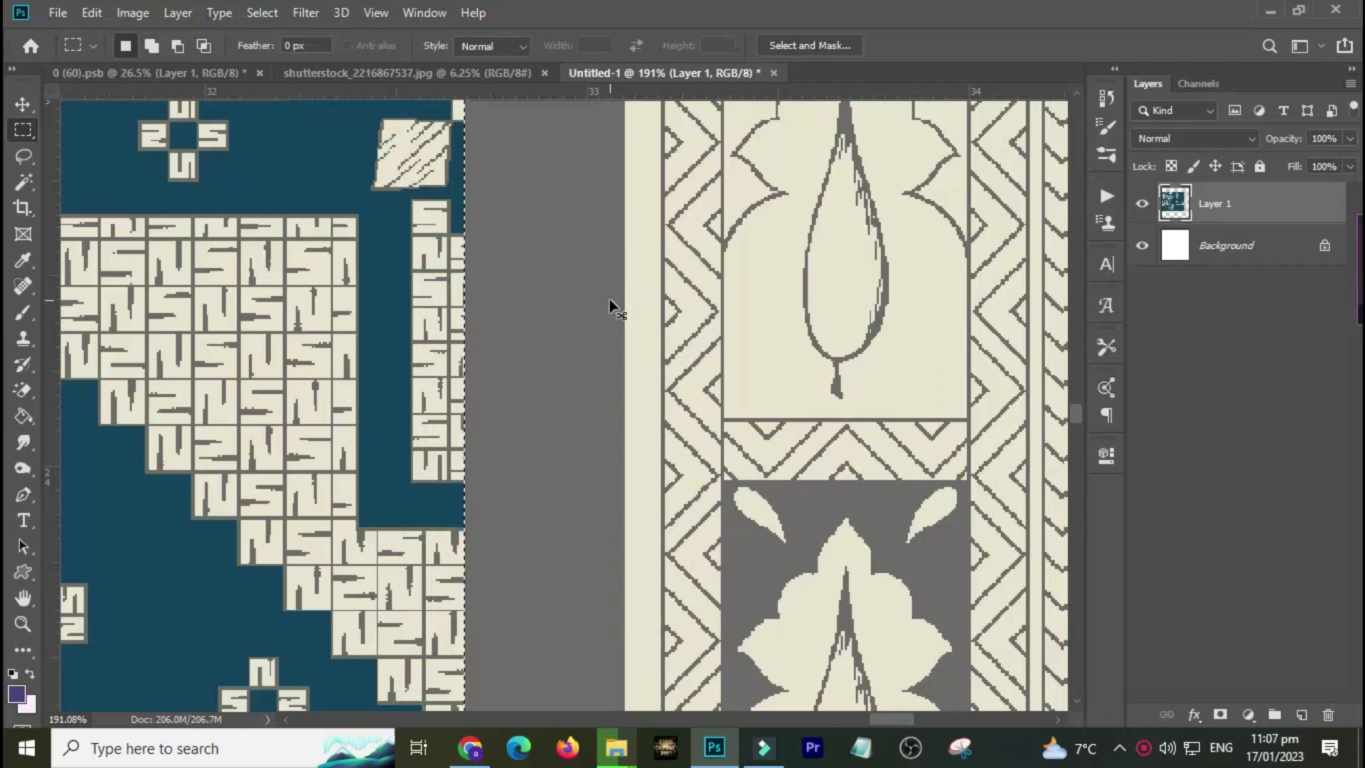
key(ctrl+j)
key(ctrl+0)
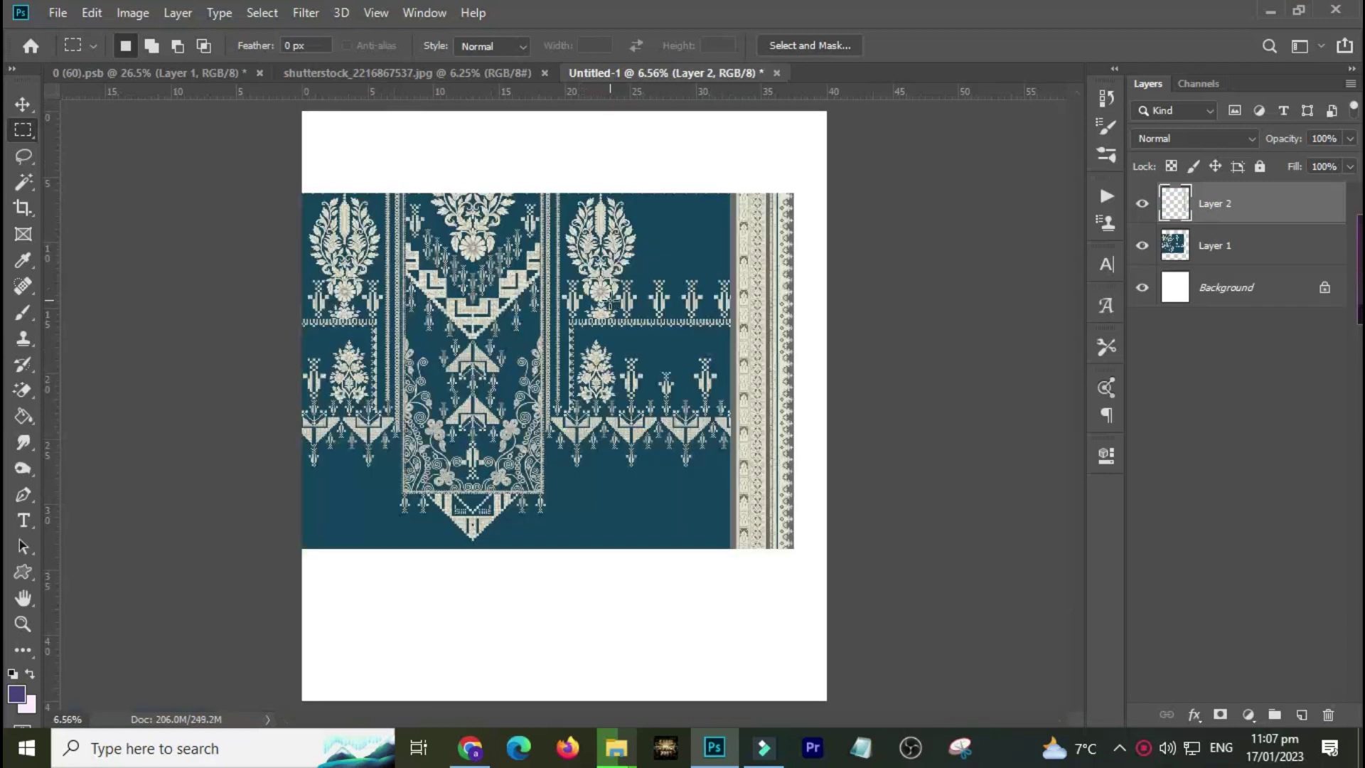
Step: Move the border strip below the panel and rotate it to lie horizontally
key(v)
drag(753, 334, 589, 462)
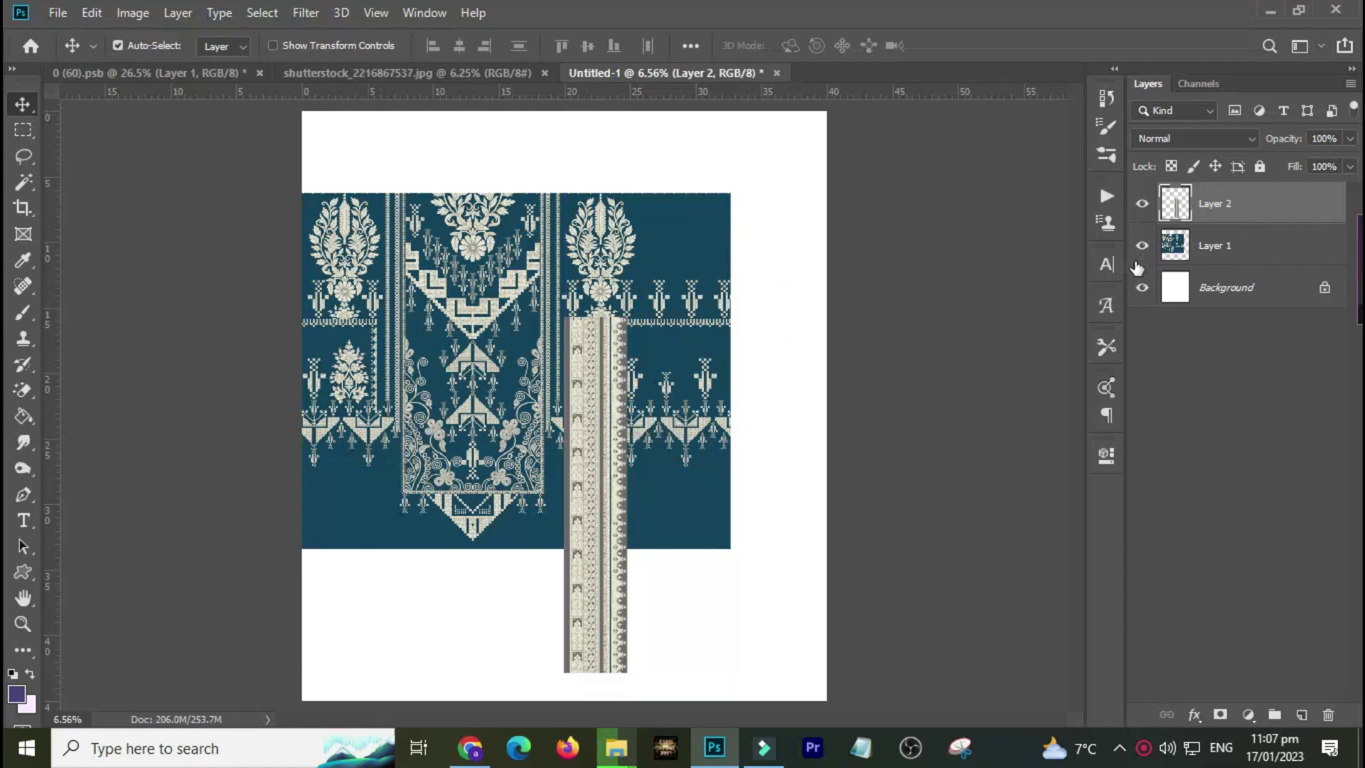
key(ctrl+t)
mouse_move(640, 288)
mouse_down()
mouse_move(704, 378)
mouse_move(696, 512)
mouse_move(566, 628)
mouse_up()
key(Return)
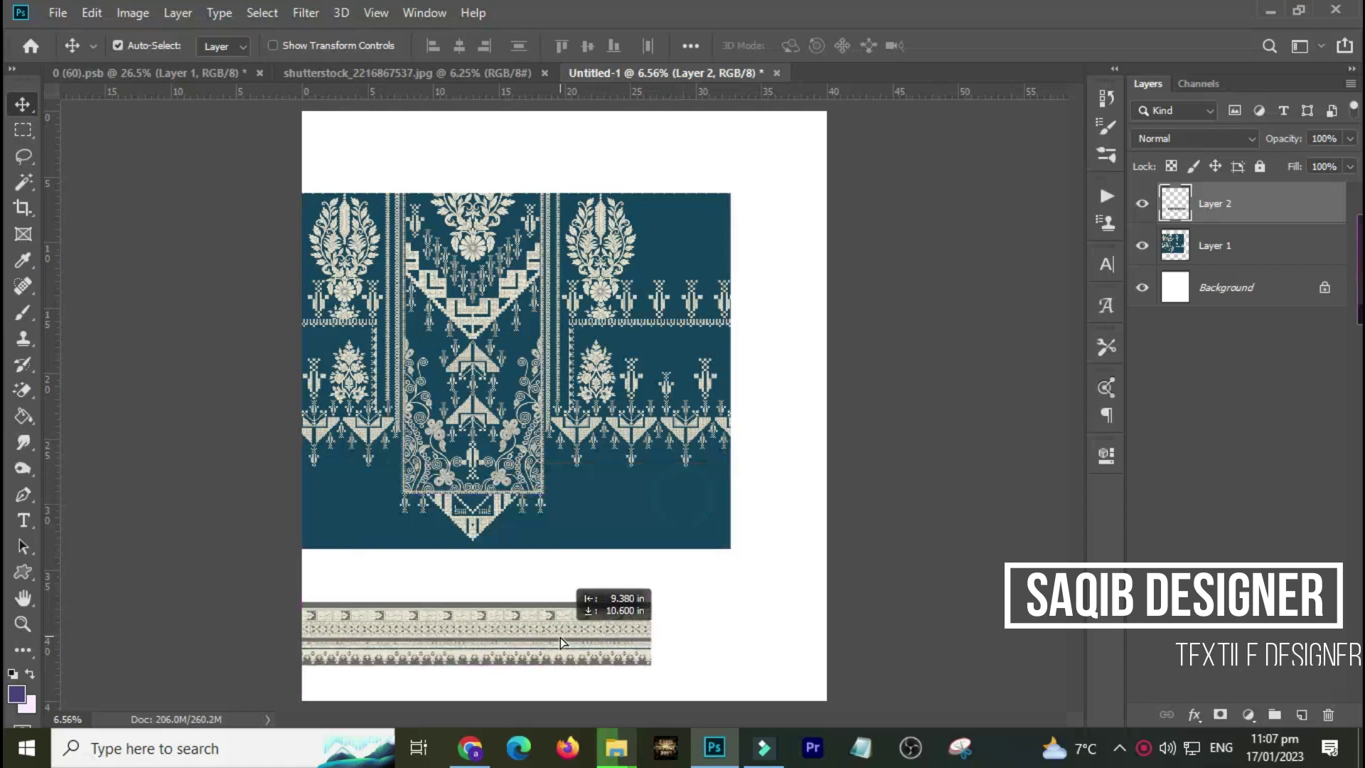
Step: Add a vertical guide at the page's 20-inch centre line
key(ctrl+a)
key(ctrl+t)
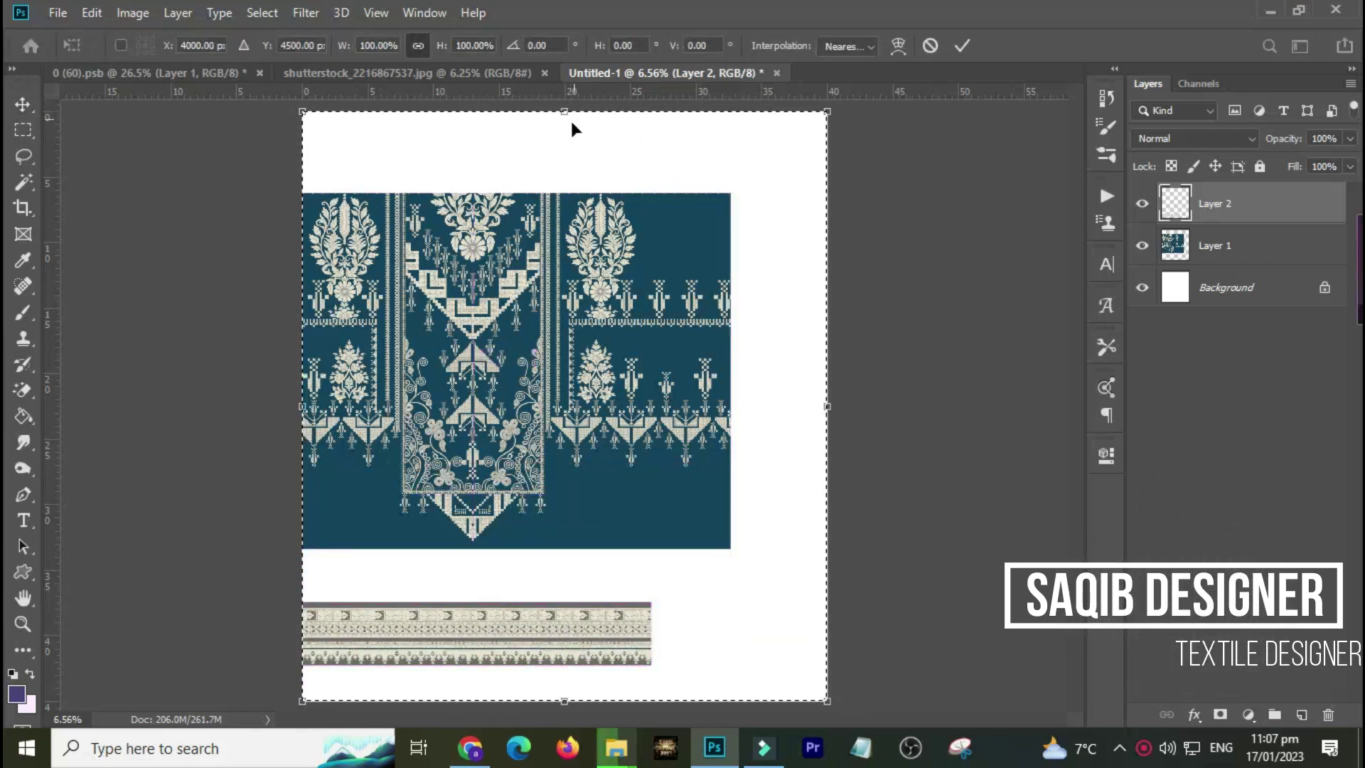
mouse_move(739, 92)
mouse_down()
mouse_move(733, 118)
mouse_move(572, 259)
mouse_up()
key(Return)
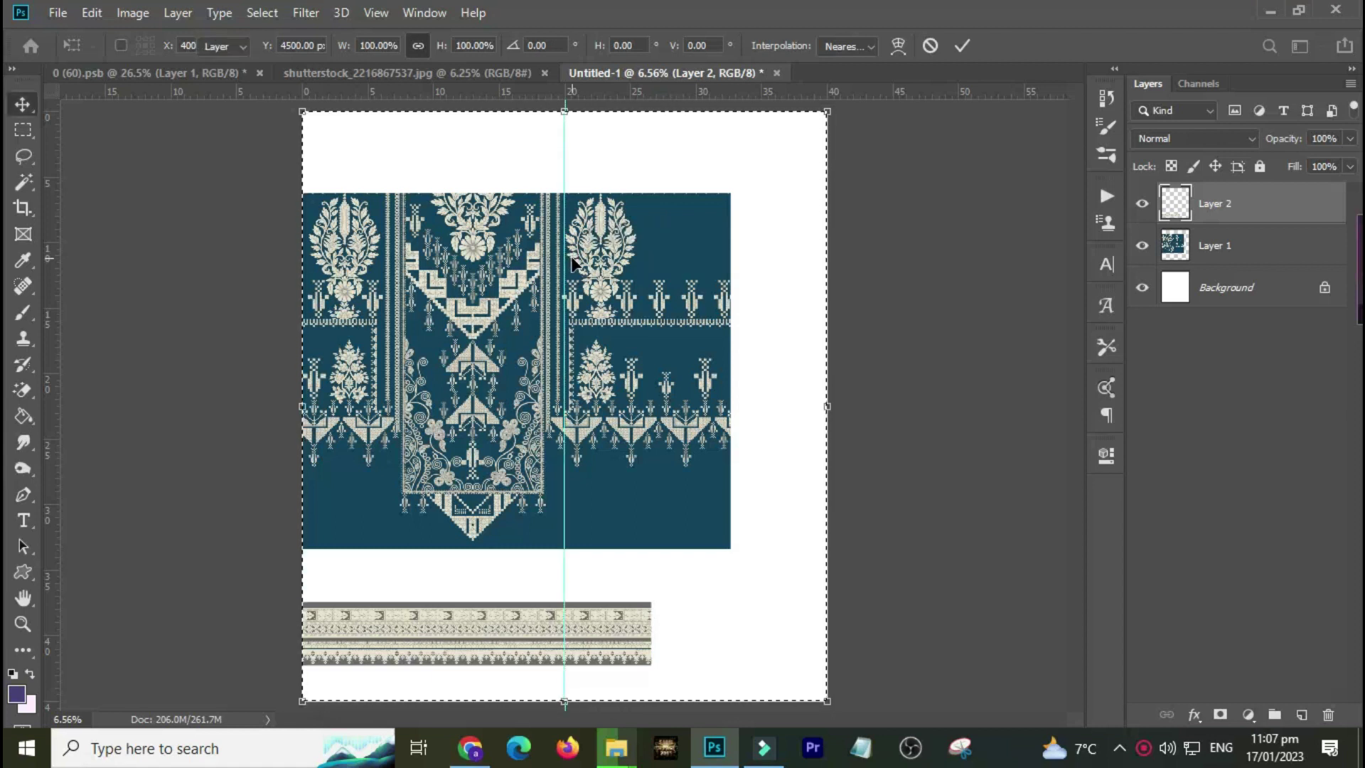
key(ctrl+d)
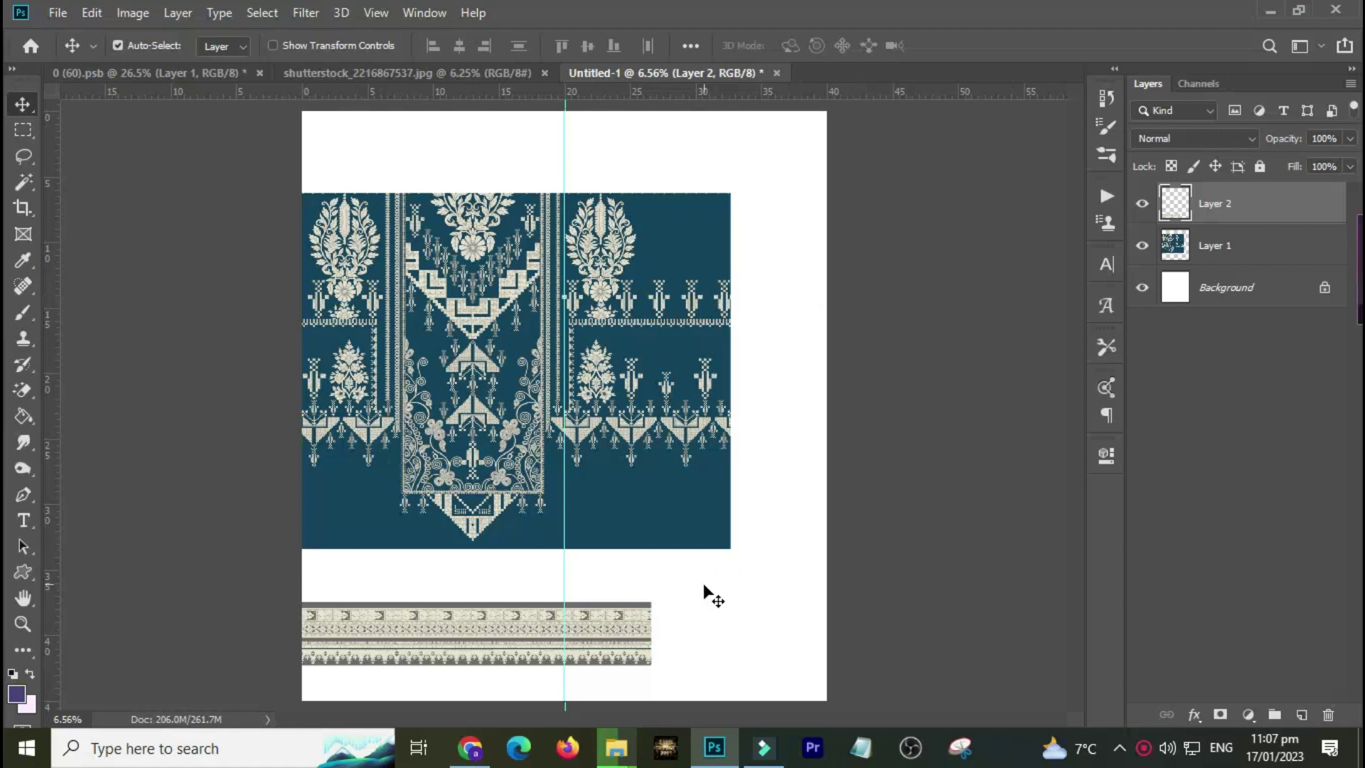
Step: Move the border strip to the page bottom and shrink it to about half size
drag(615, 634, 616, 673)
key(ctrl+t)
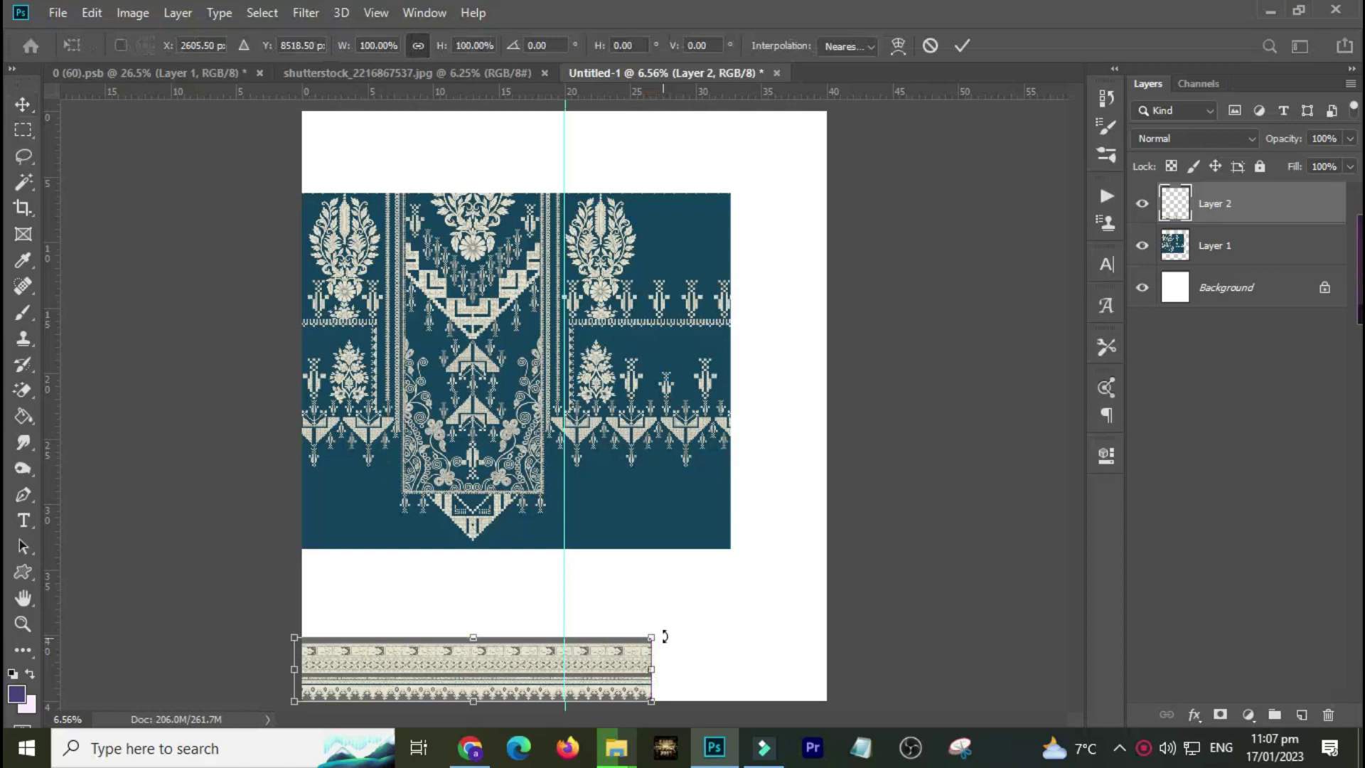
drag(655, 629, 489, 679)
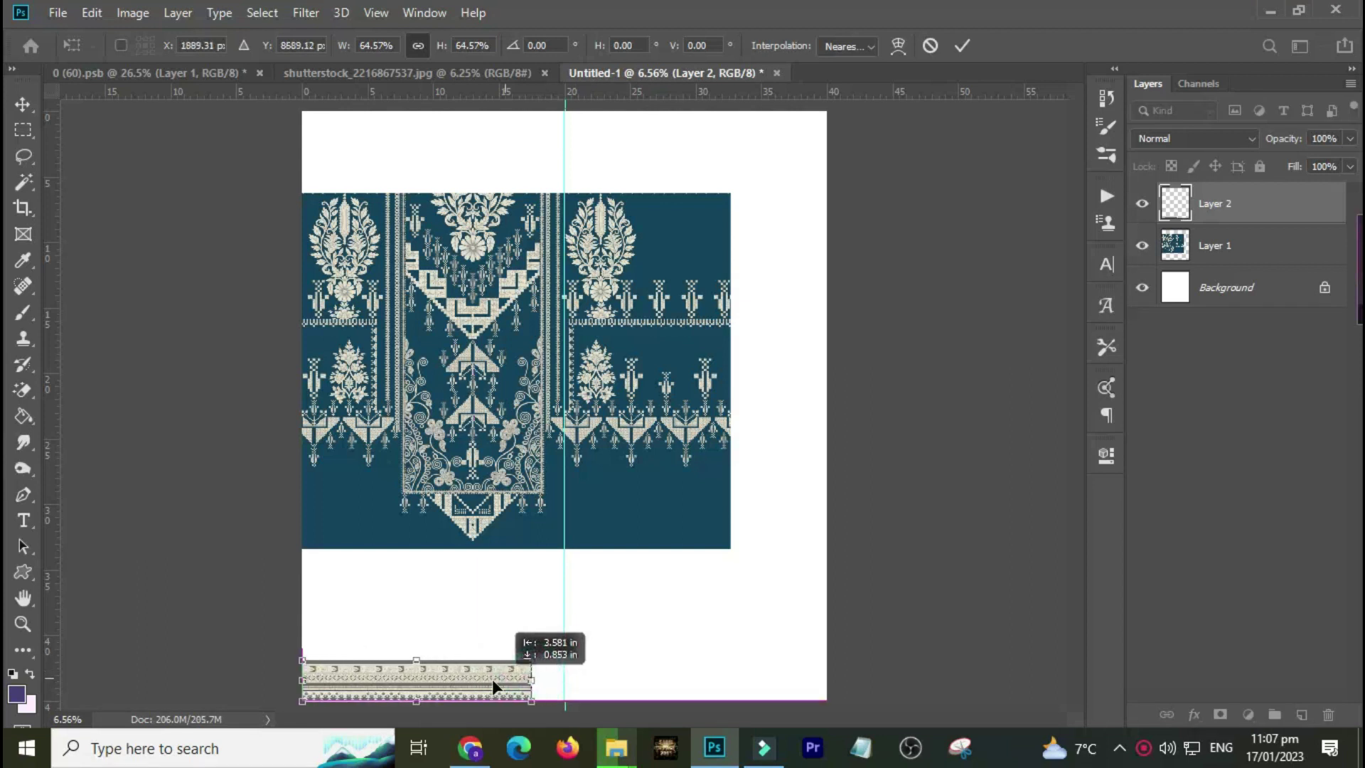
key(Return)
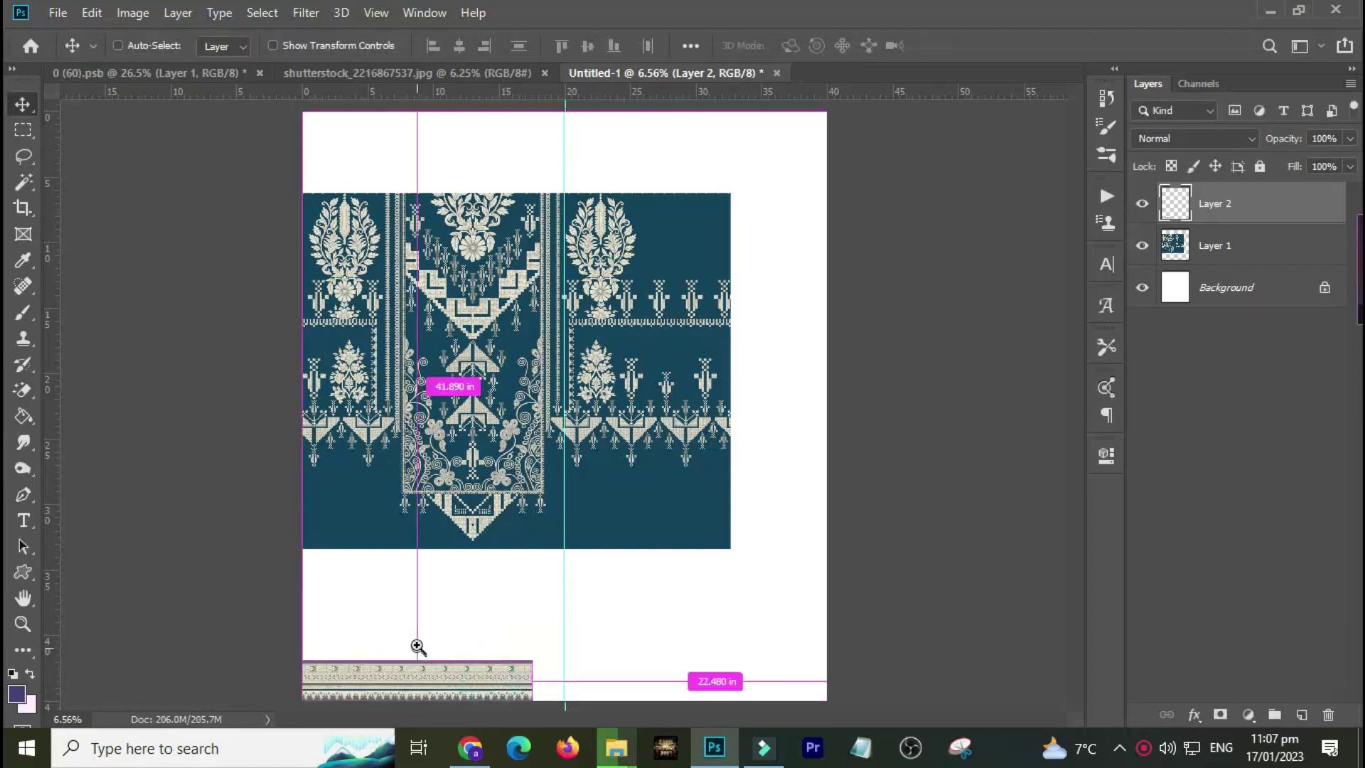
Step: Duplicate the strip twice along the bottom edge, checking the joins at print size
mouse_move(398, 681)
alt+mouse_down()
mouse_move(642, 678)
mouse_move(627, 678)
alt+mouse_up()
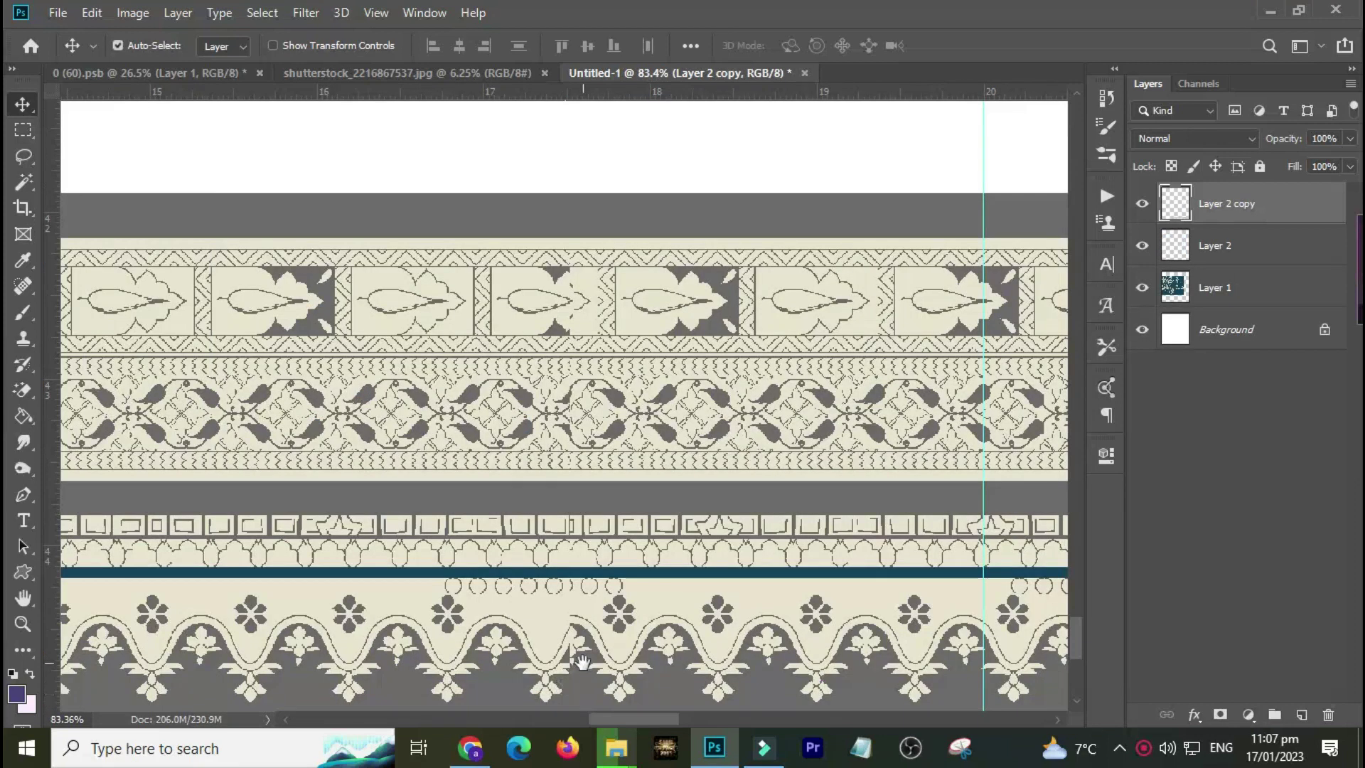
drag(513, 653, 746, 563)
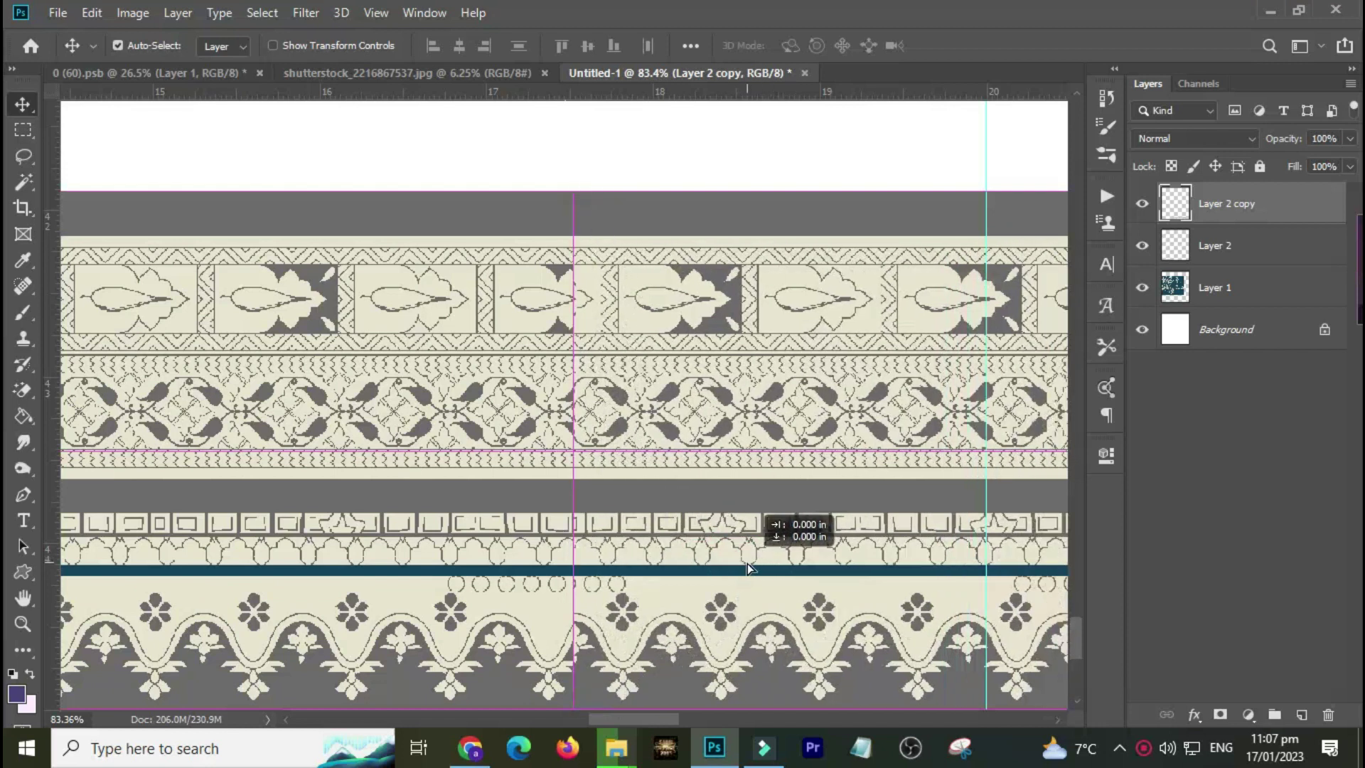
right_click(666, 435)
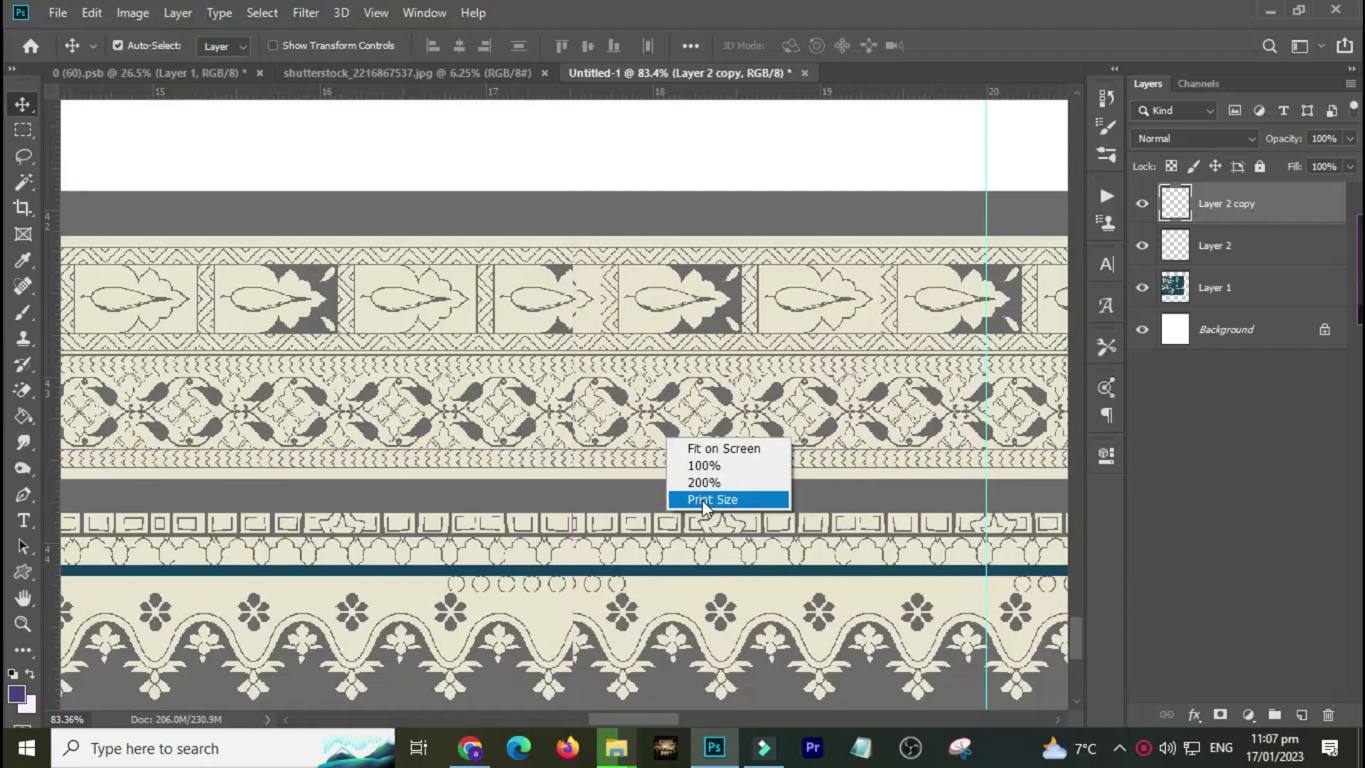
click(701, 498)
drag(670, 484, 579, 634)
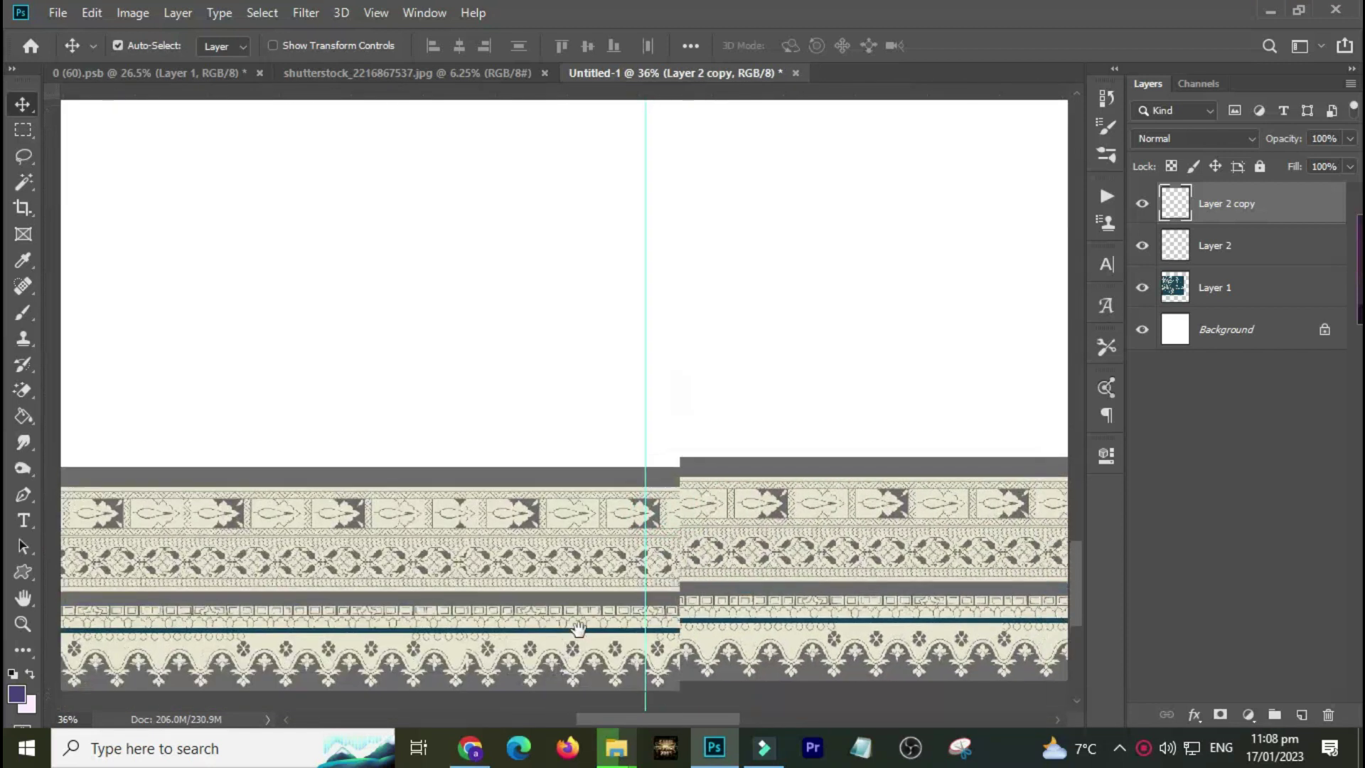
key(ctrl+0)
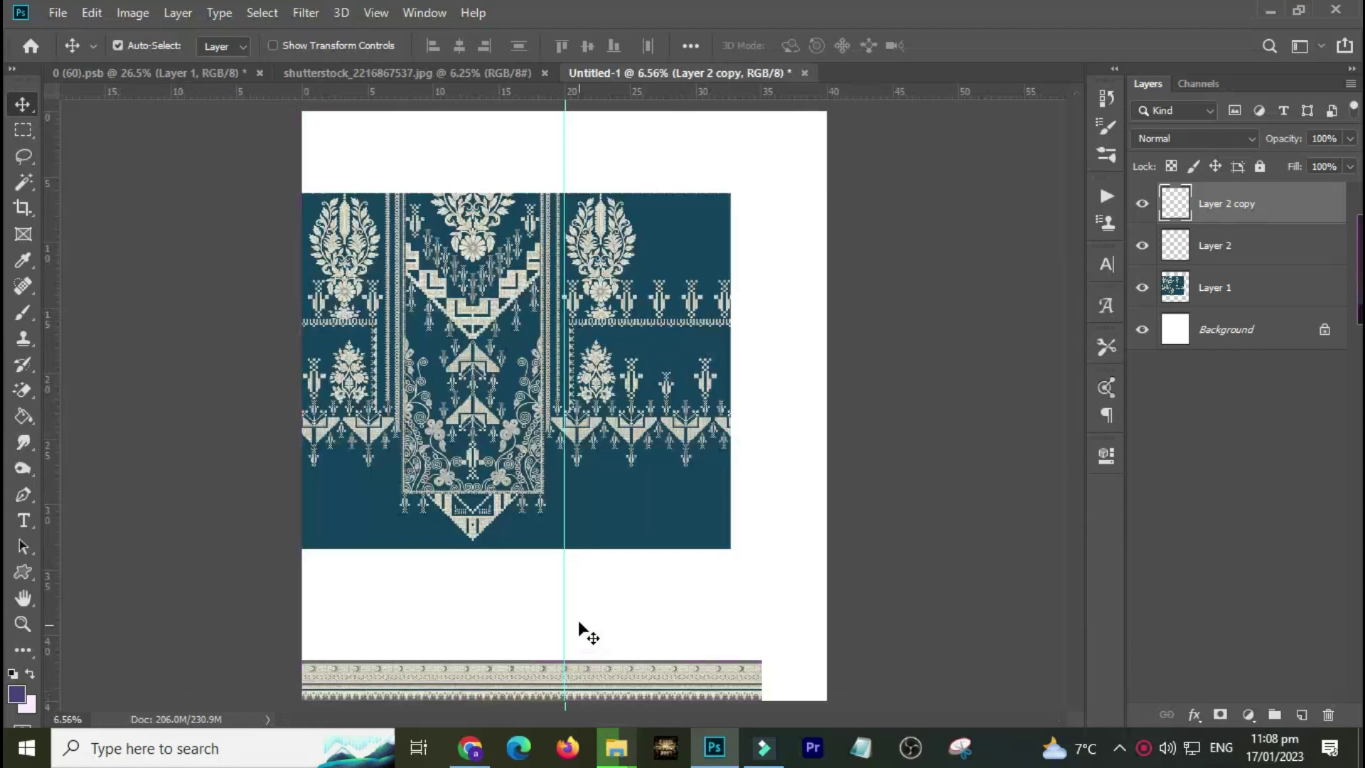
drag(641, 675, 877, 674)
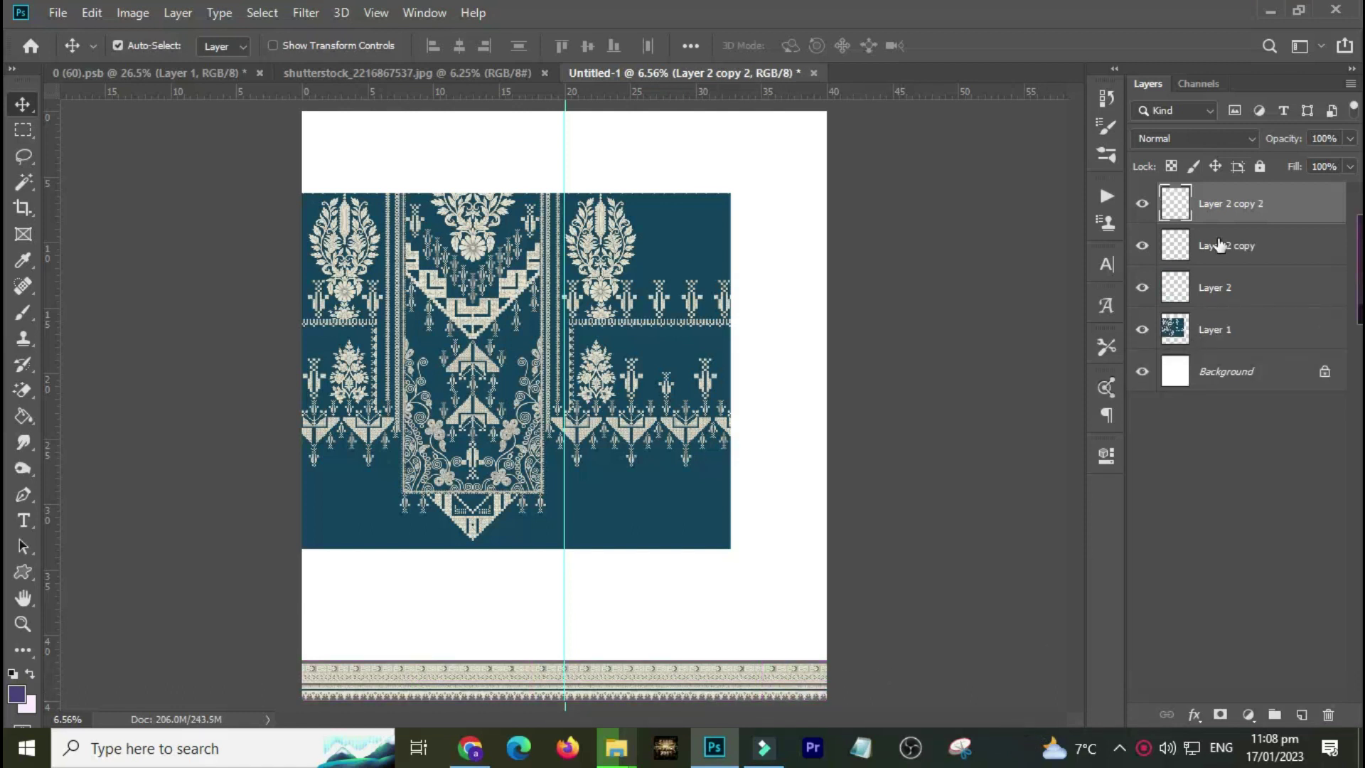
Step: Merge the three border-strip layers and centre the strip horizontally on the page
shift+click(1223, 292)
key(ctrl+e)
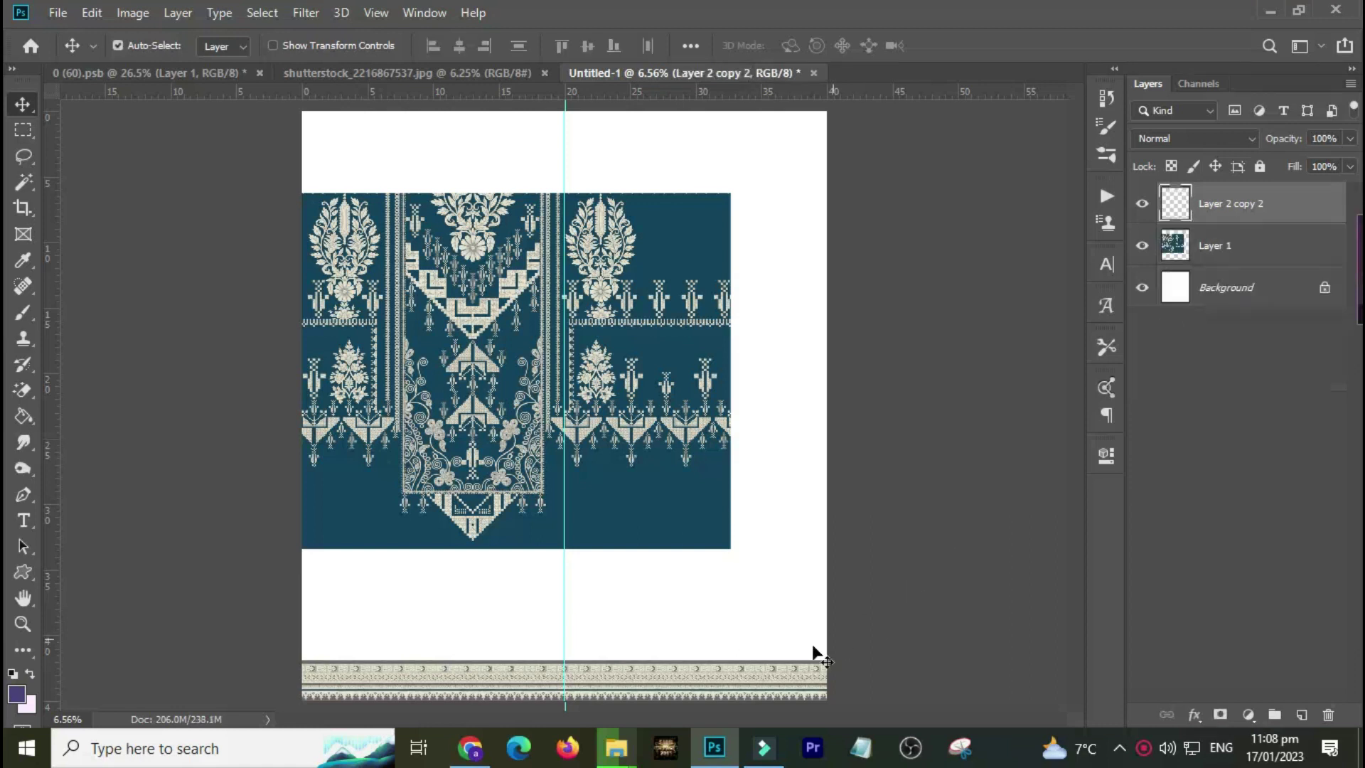
drag(706, 675, 670, 444)
key(ctrl+a)
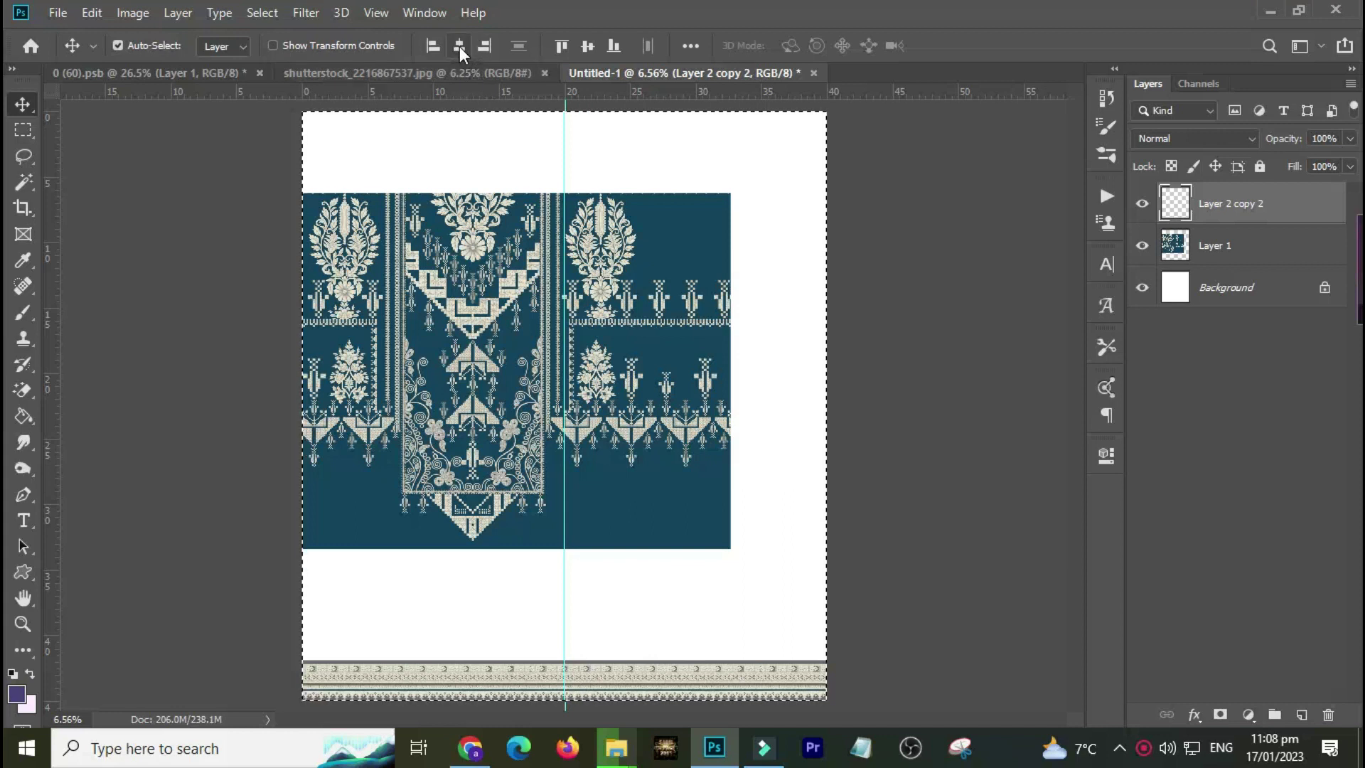
click(459, 46)
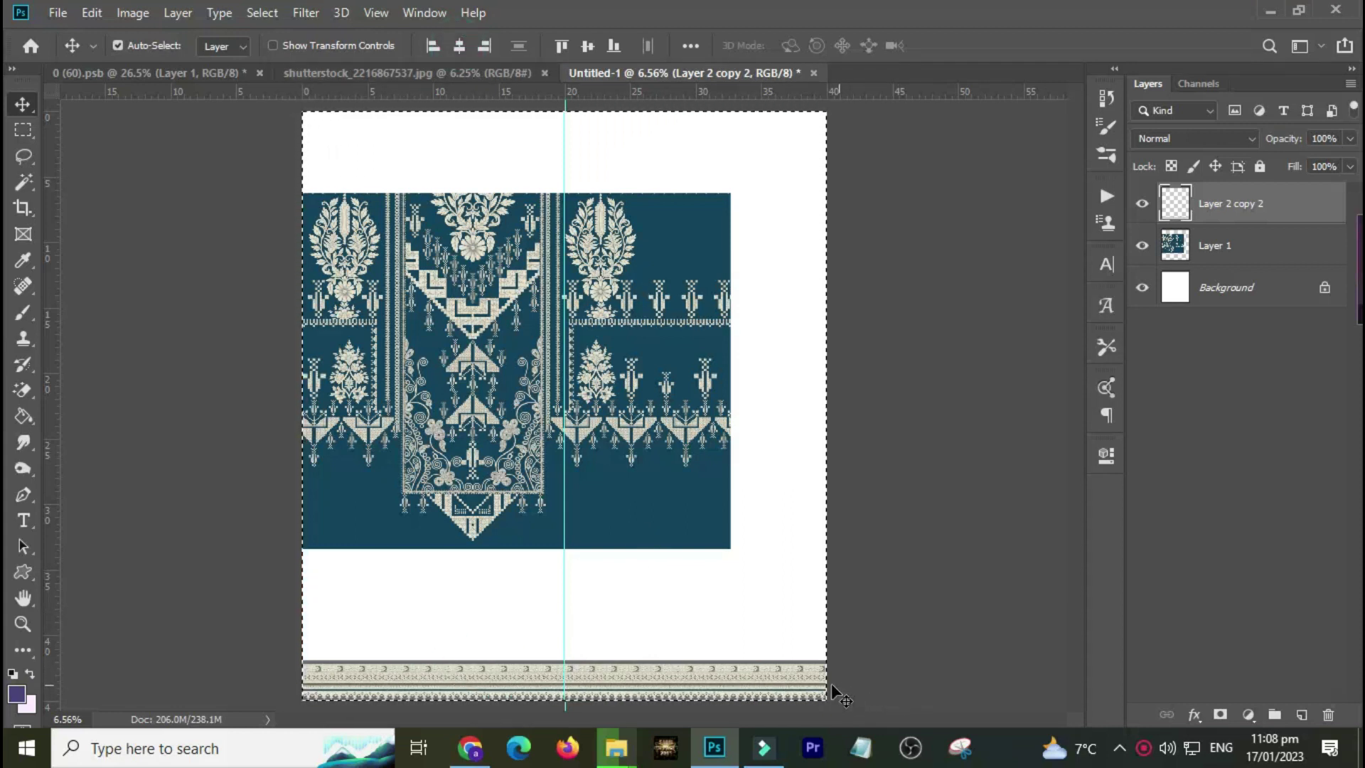
key(ctrl+d)
Step: Drag Layer 1's embroidered panel right and down, centred on the vertical guide
drag(613, 480, 698, 500)
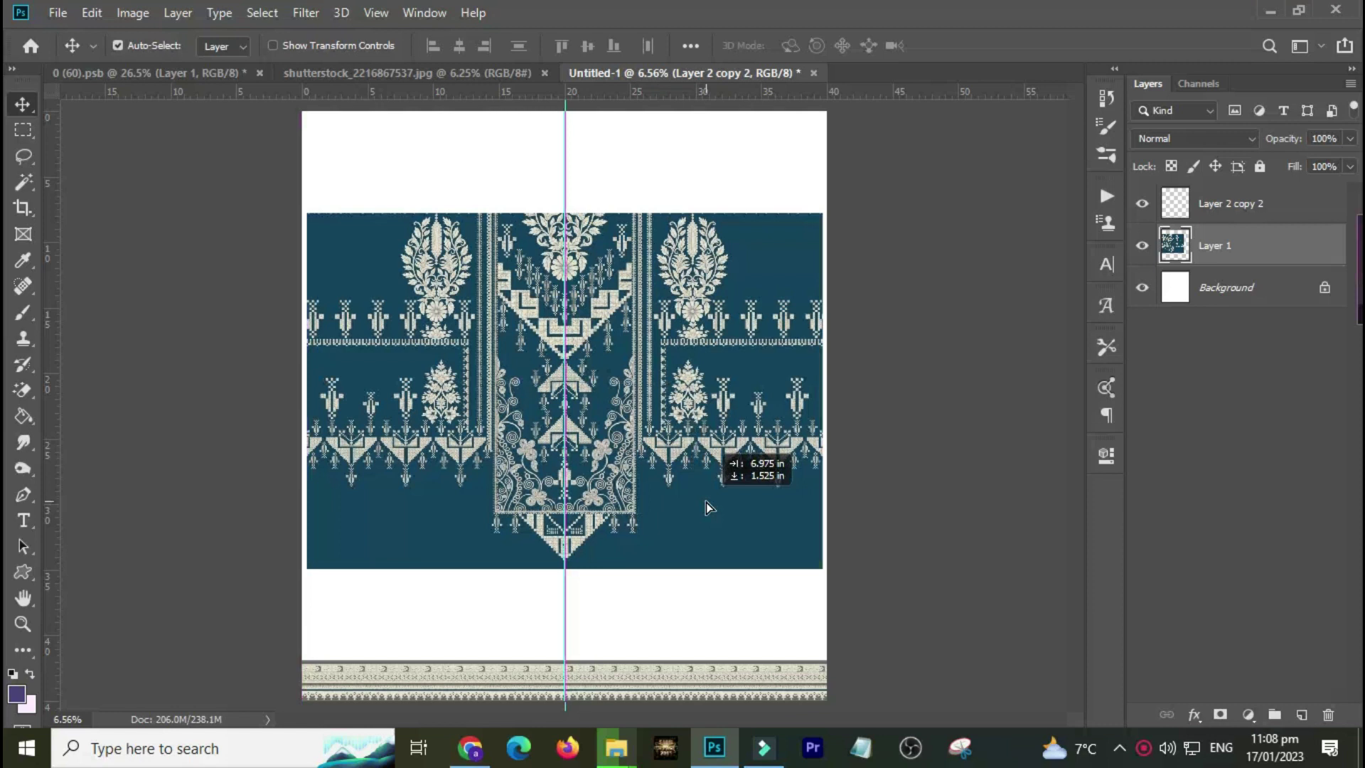
drag(698, 501, 706, 504)
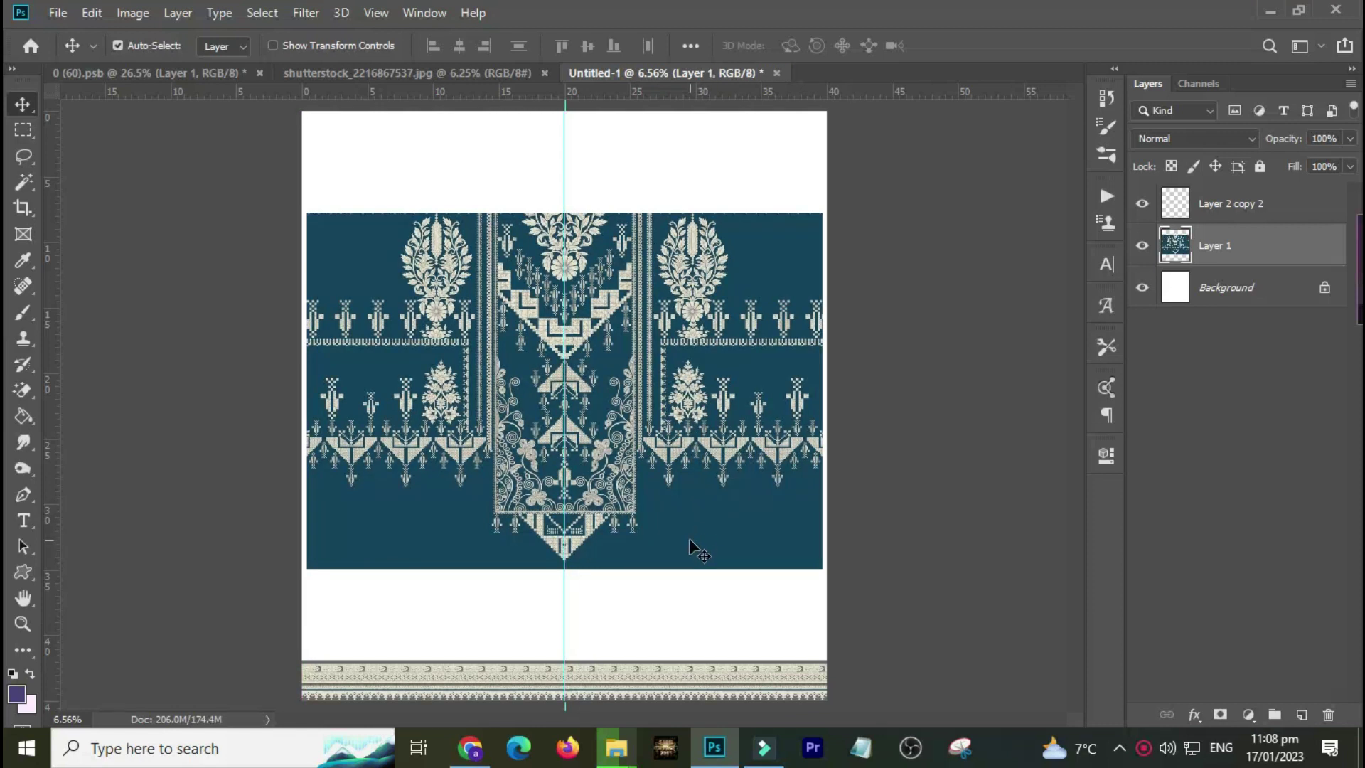
drag(683, 525, 681, 567)
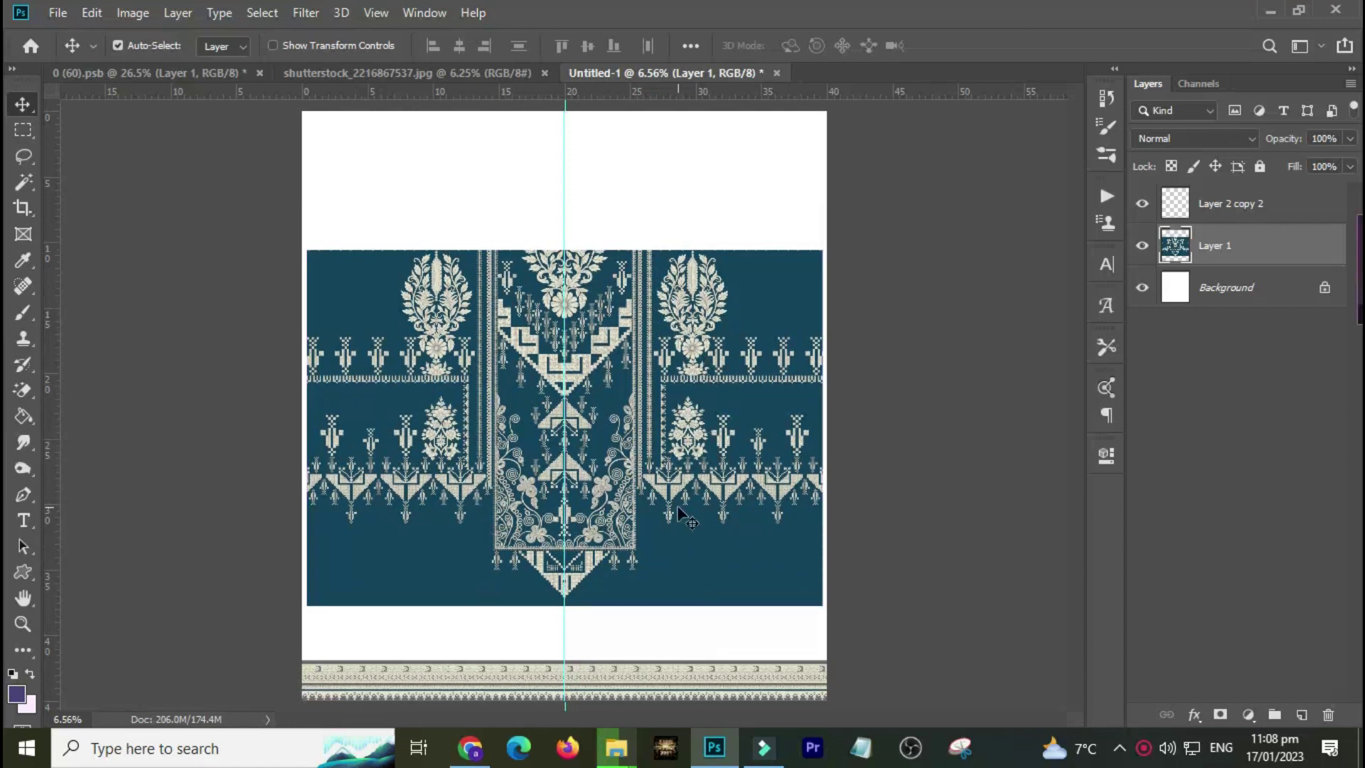
drag(523, 284, 686, 396)
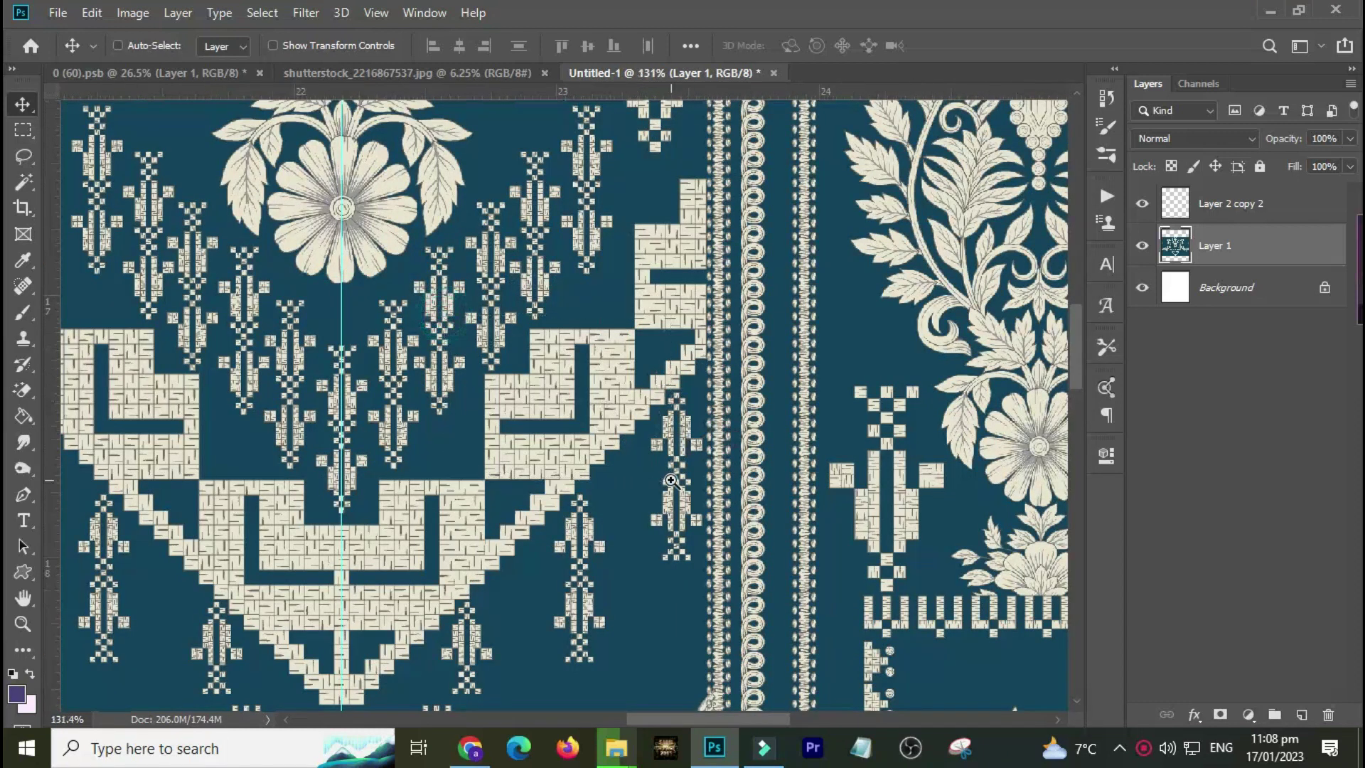
Step: Erase the panel's dark blue background with the Magic Eraser, leaving cream embroidery
drag(434, 328, 670, 481)
key(r)
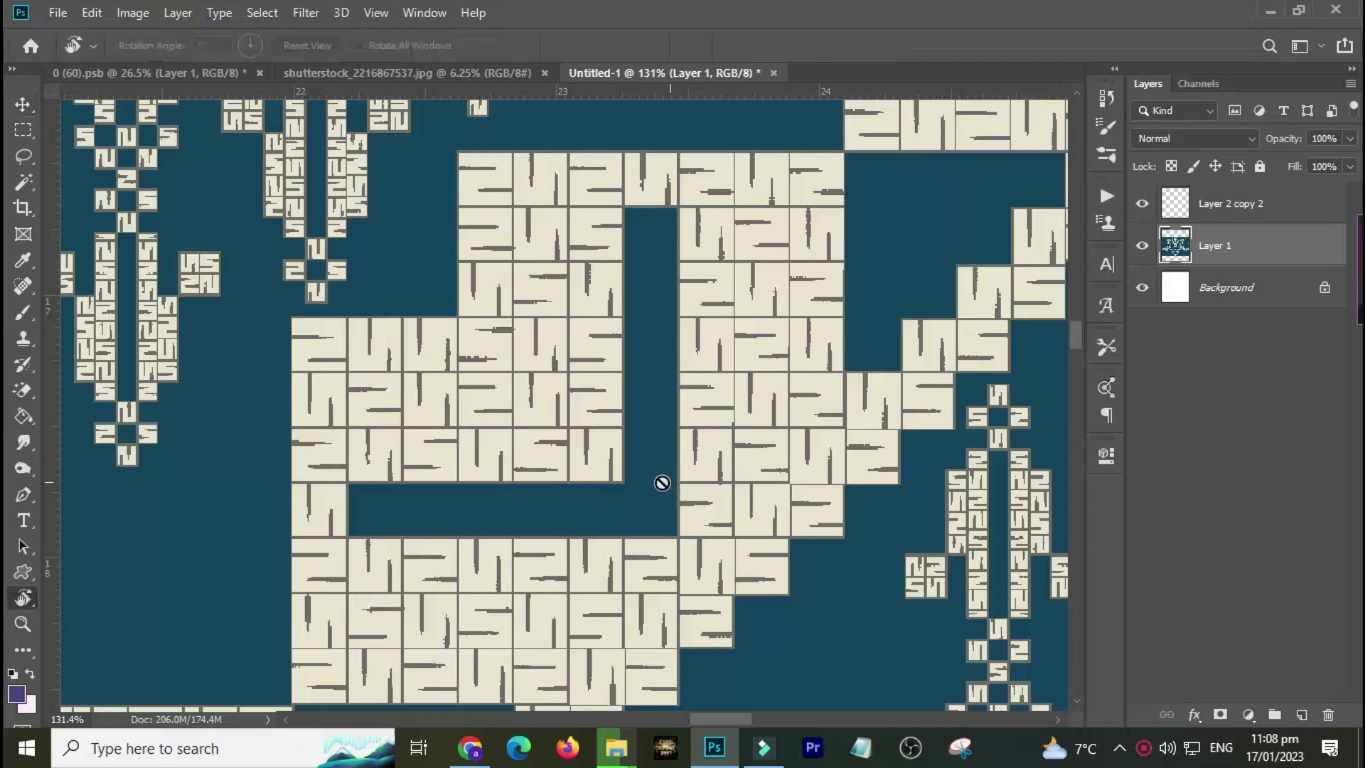
key(e)
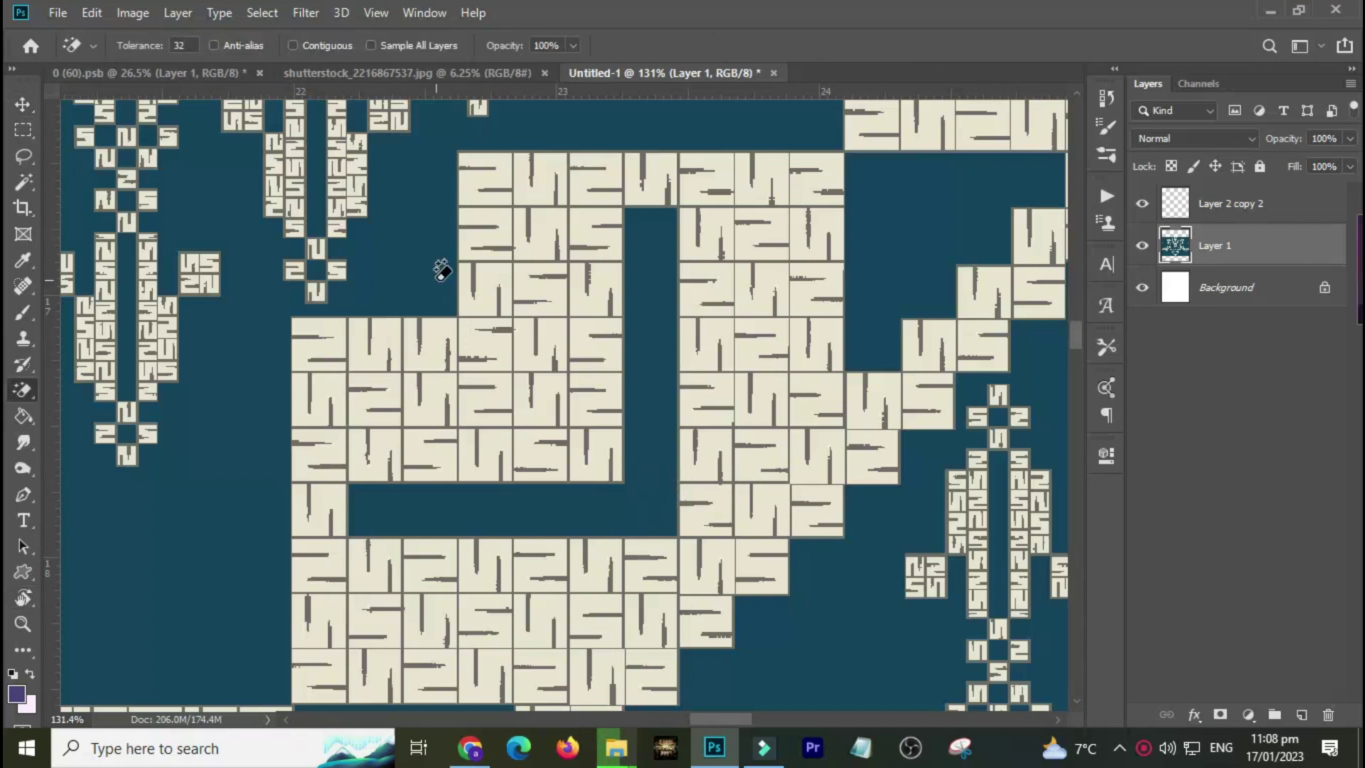
click(440, 272)
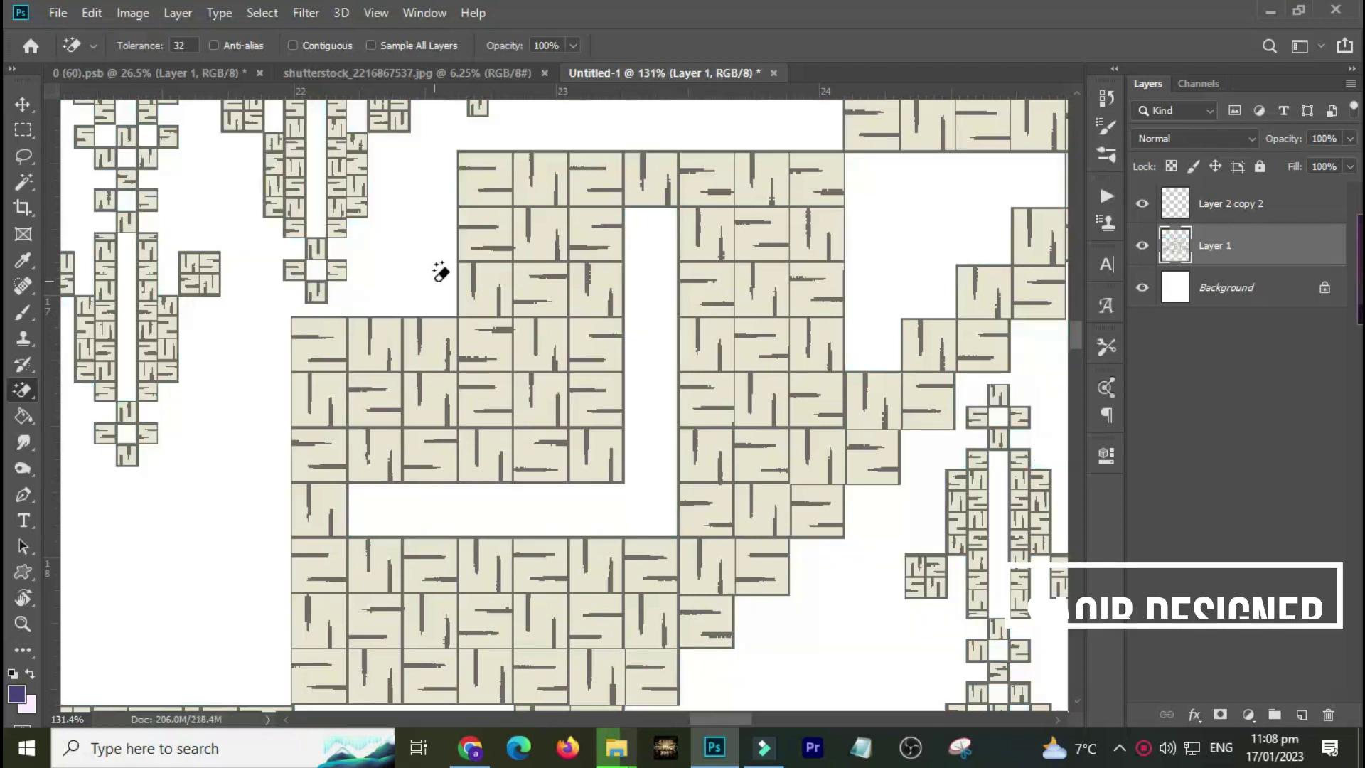
Step: Move the embroidery up flush with the page's top edge
key(ctrl+0)
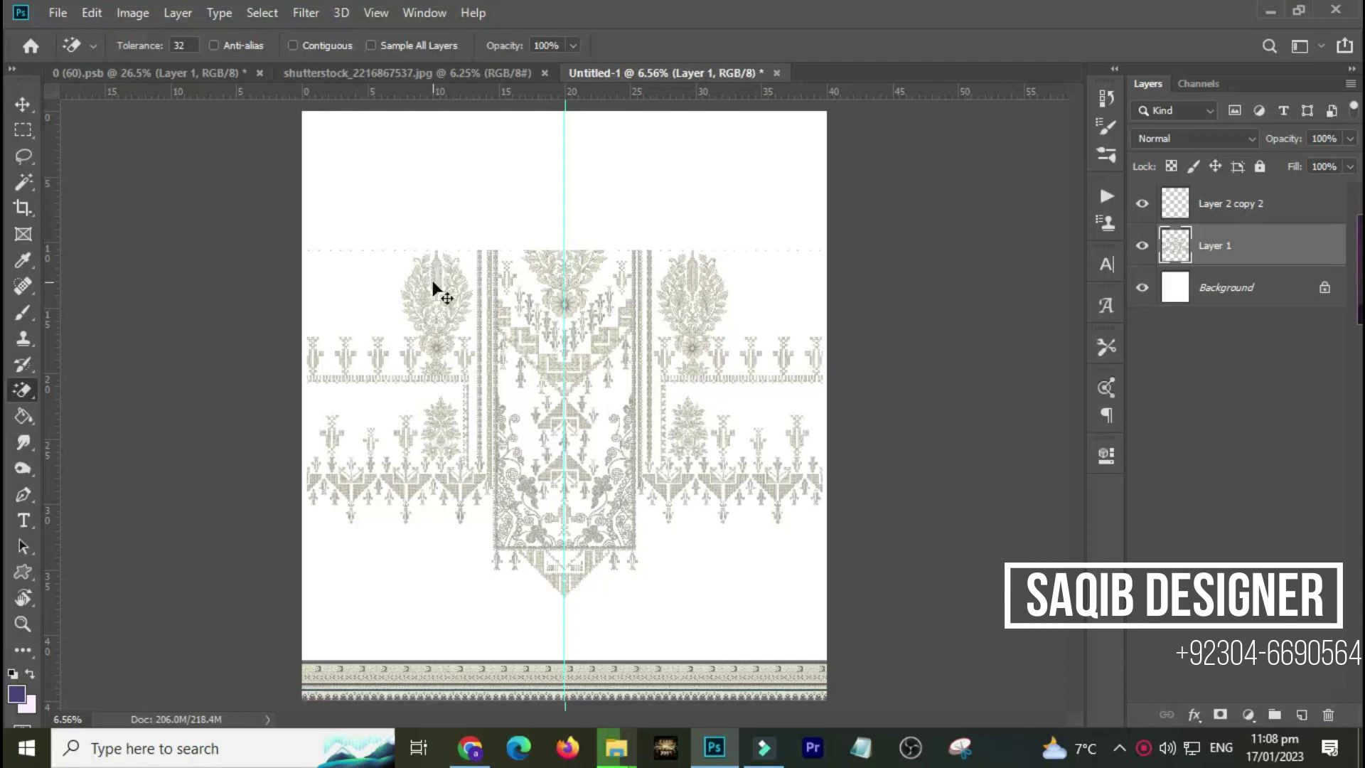
key(v)
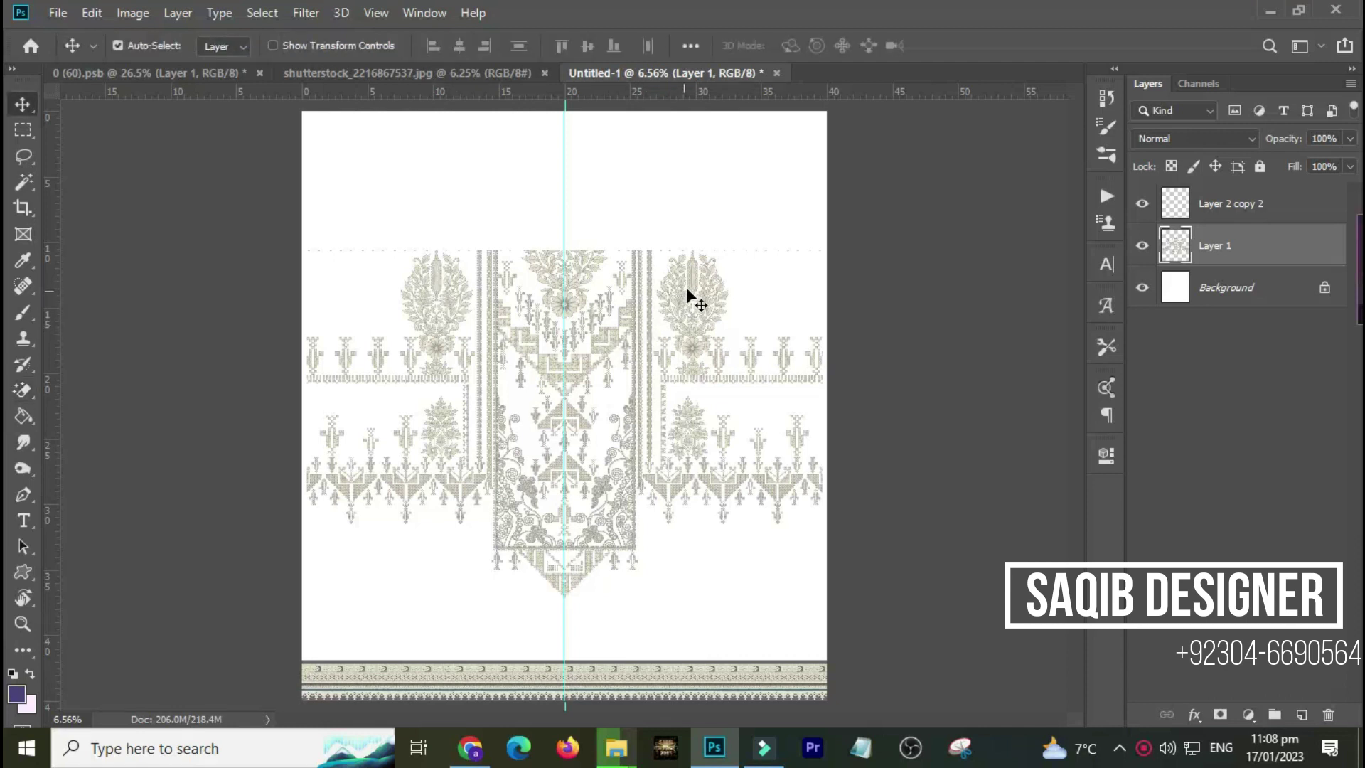
drag(693, 282, 687, 148)
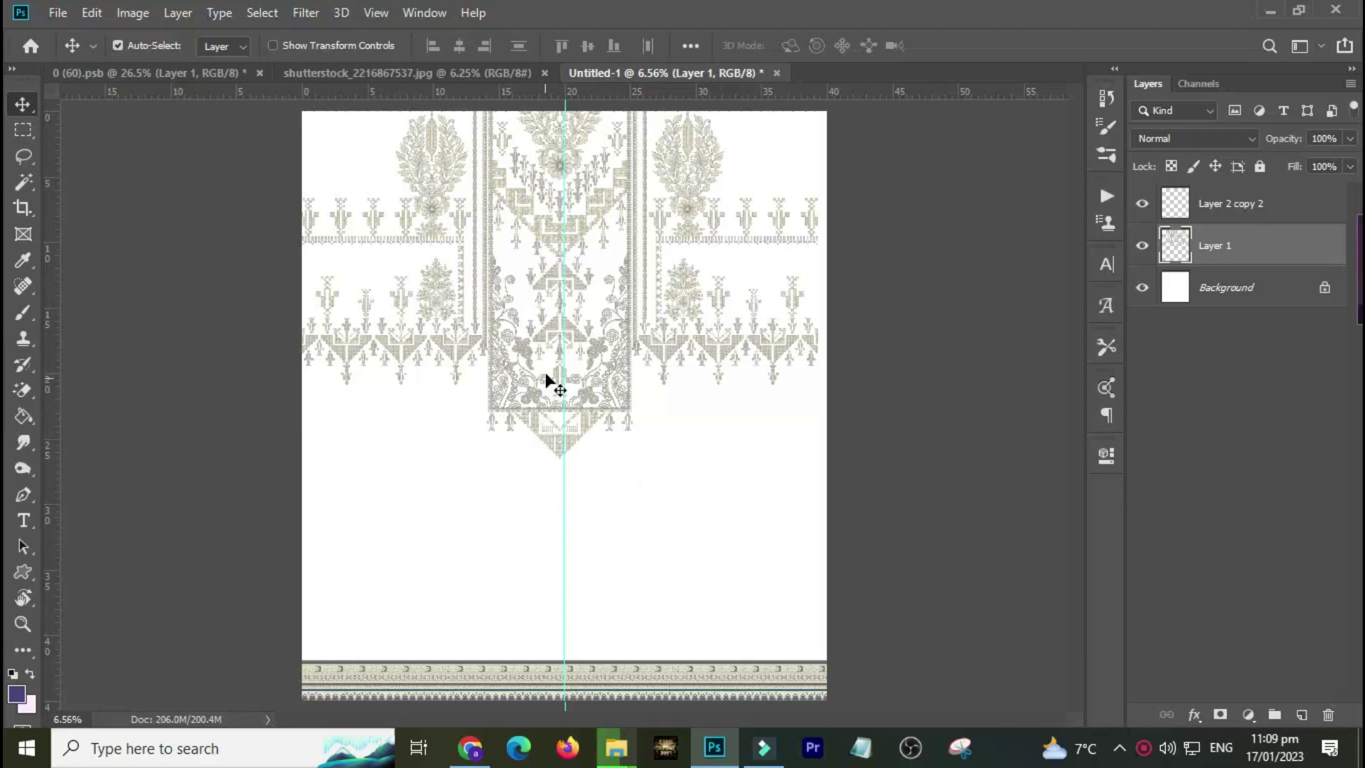
Step: Draw a rough rectangular selection from the page top, then clear it
key(m)
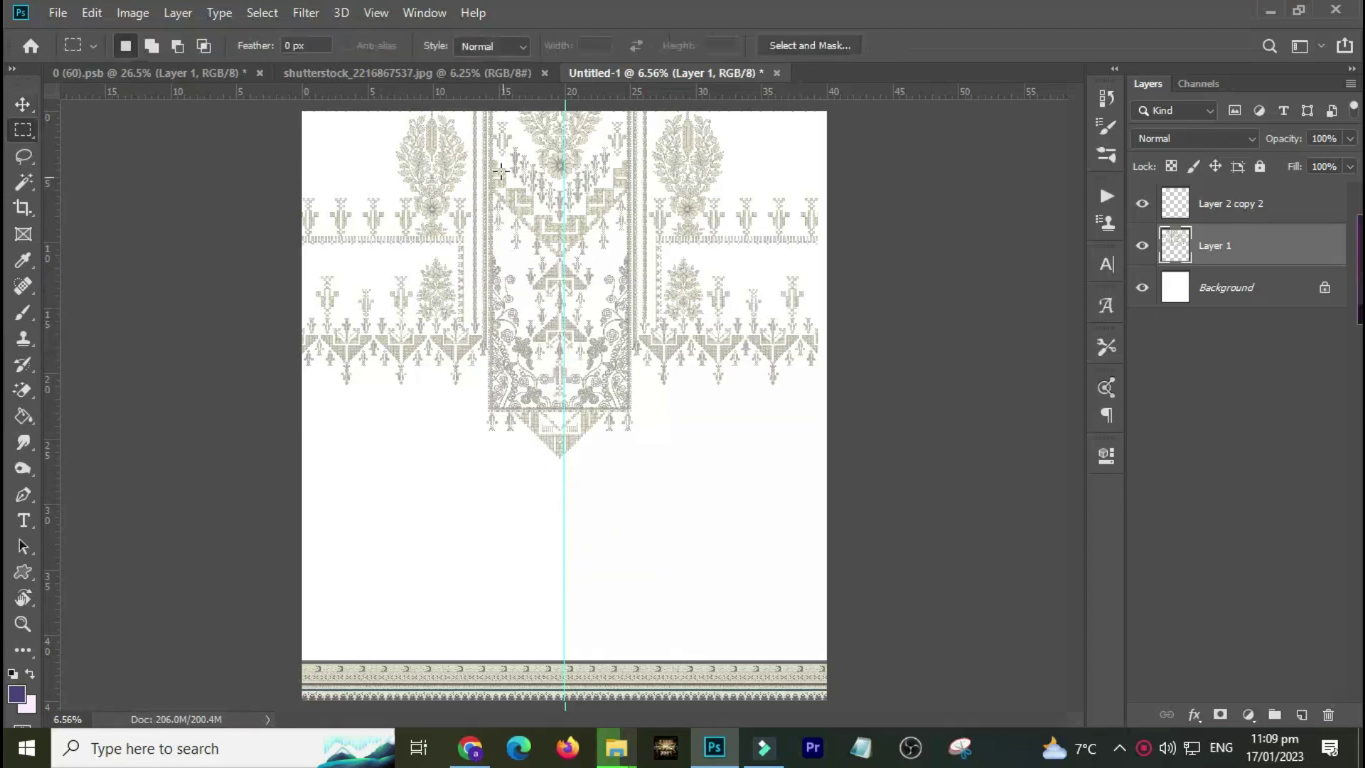
mouse_move(500, 105)
mouse_down()
mouse_move(627, 230)
mouse_move(664, 235)
mouse_move(612, 370)
mouse_move(609, 440)
mouse_move(647, 435)
mouse_move(593, 424)
mouse_move(610, 424)
mouse_up()
click(452, 188)
key(v)
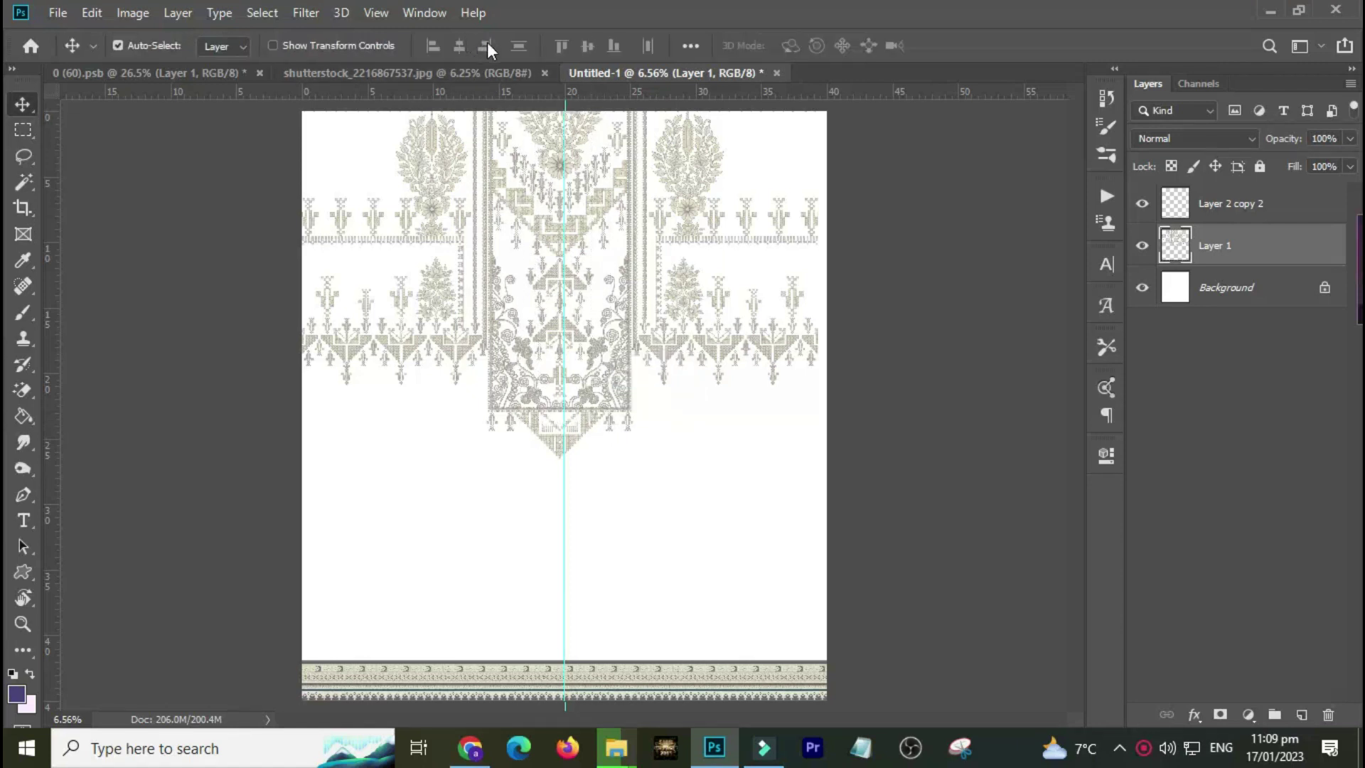
Step: Place a Fixed Size 7 × 18 in marquee at the top and add a horizontal guide at its bottom
key(m)
click(478, 47)
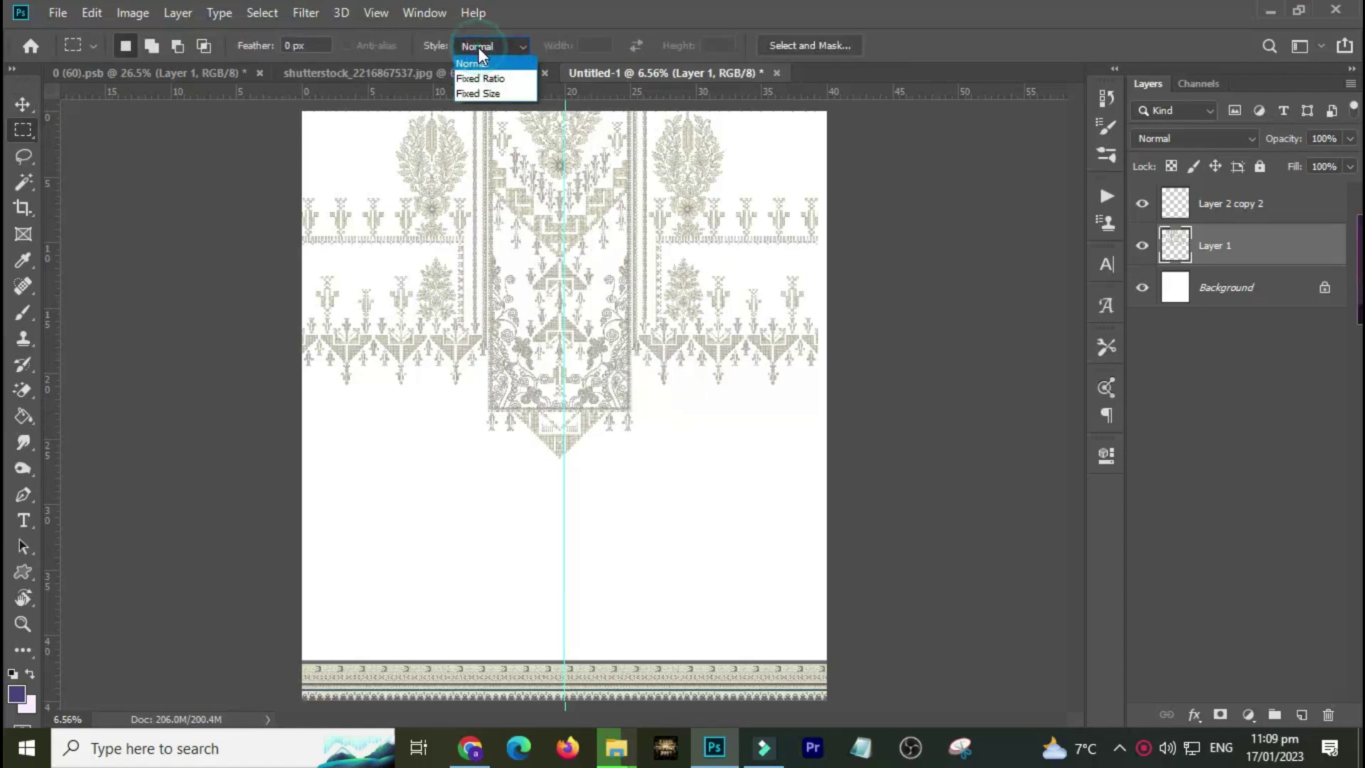
click(486, 95)
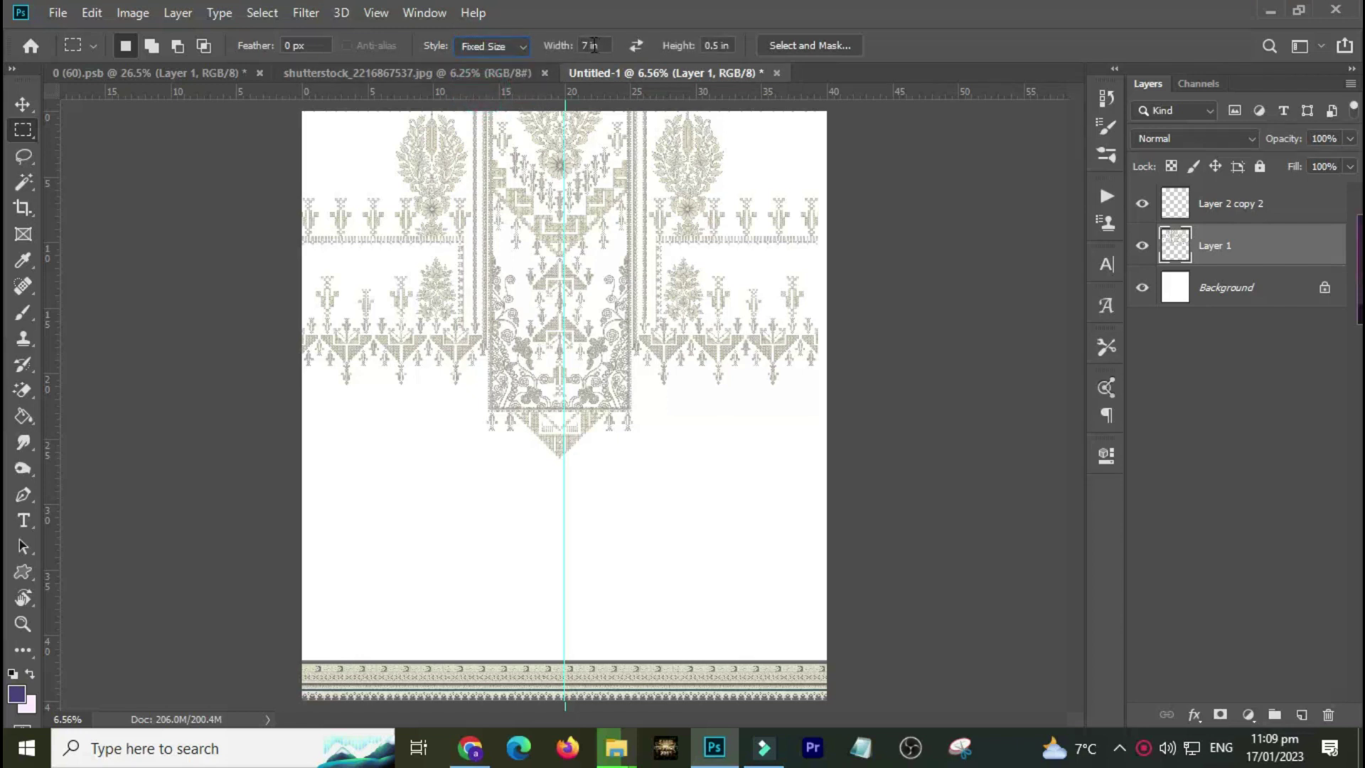
click(719, 46)
text(18)
drag(548, 107, 566, 138)
drag(587, 91, 591, 348)
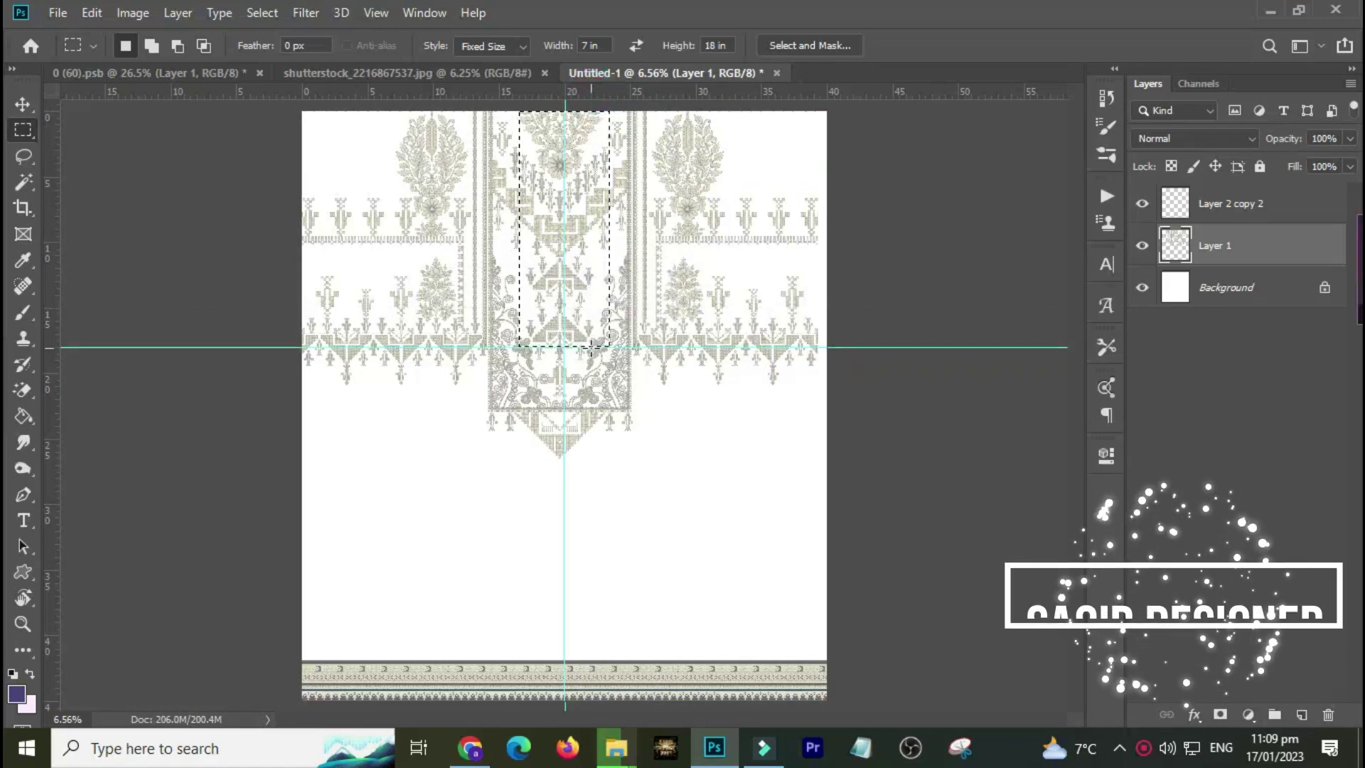
key(ctrl+d)
key(v)
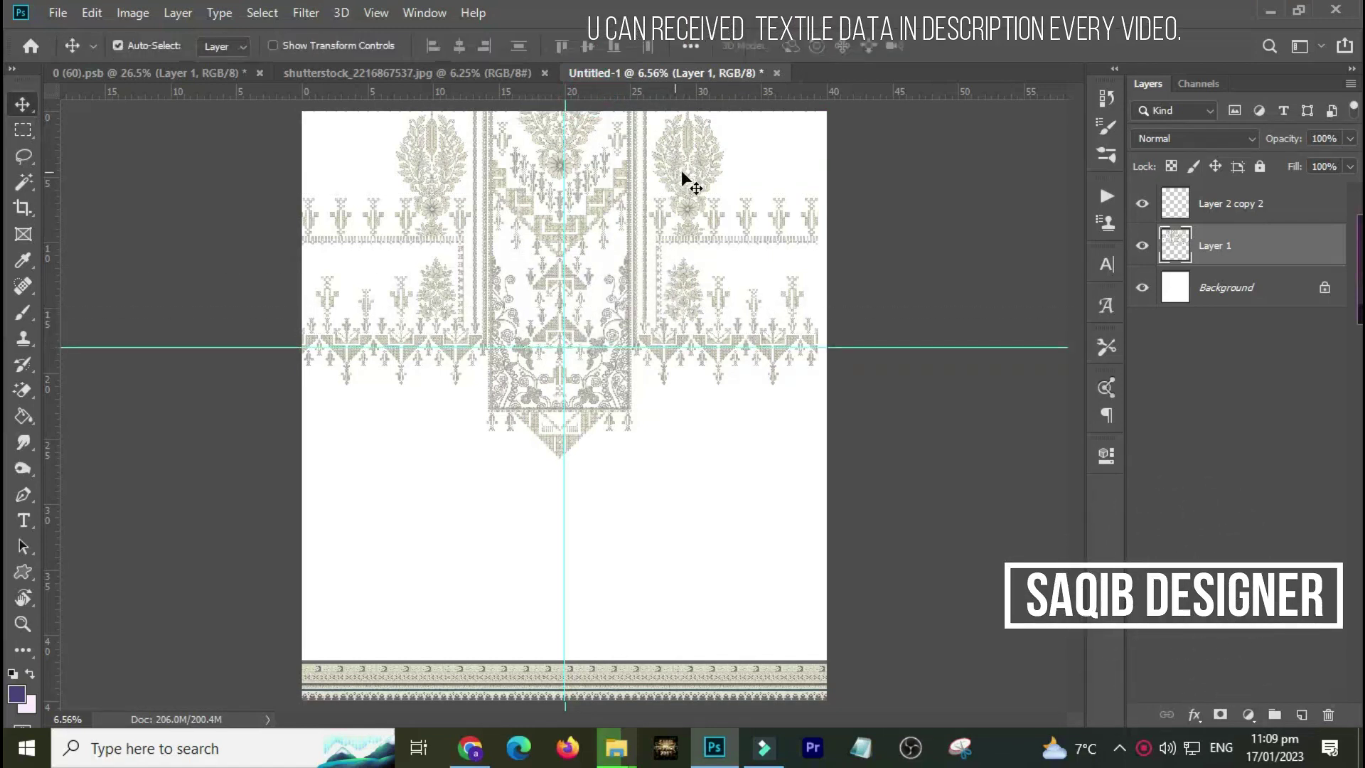
Step: Try shrinking the embroidery, cancel the resize, and move the embroidery up toward the guide
key(ctrl+t)
drag(817, 458, 787, 426)
key(Escape)
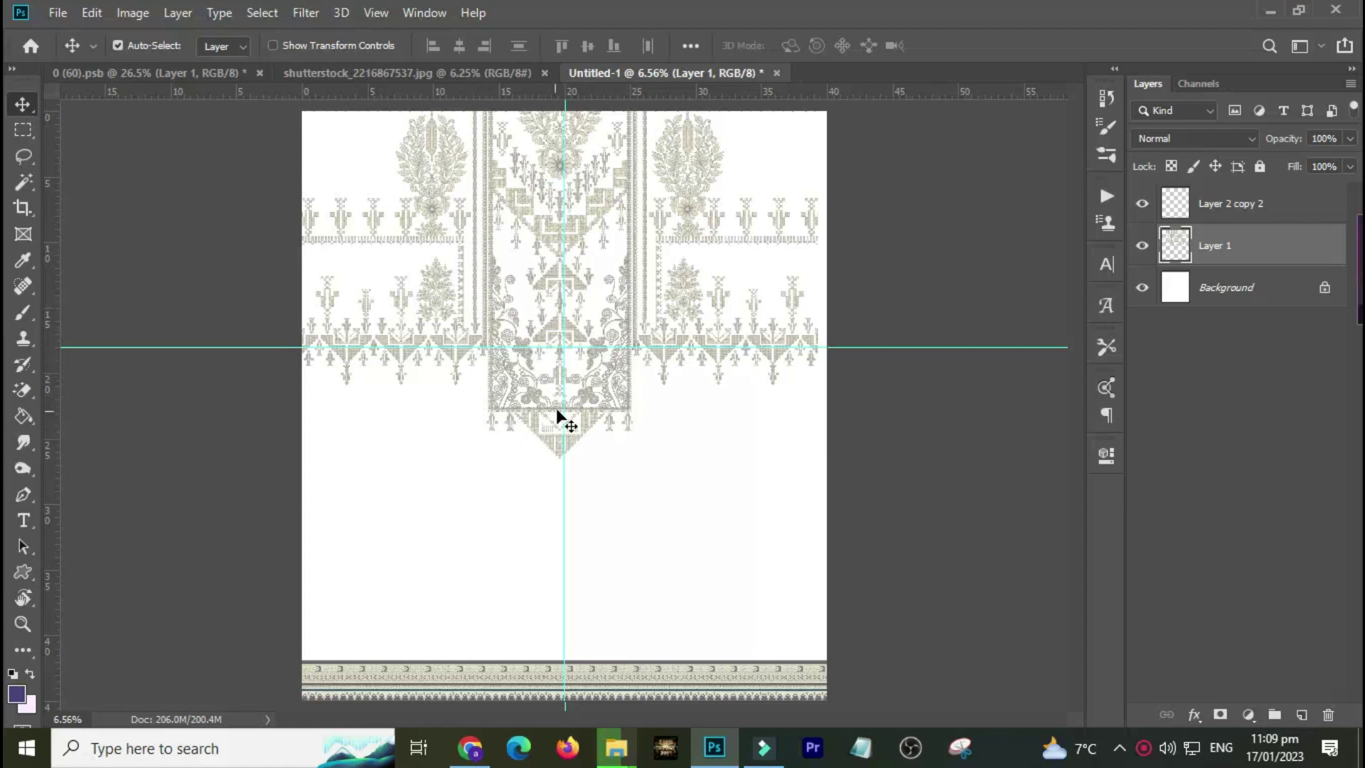
drag(585, 430, 587, 326)
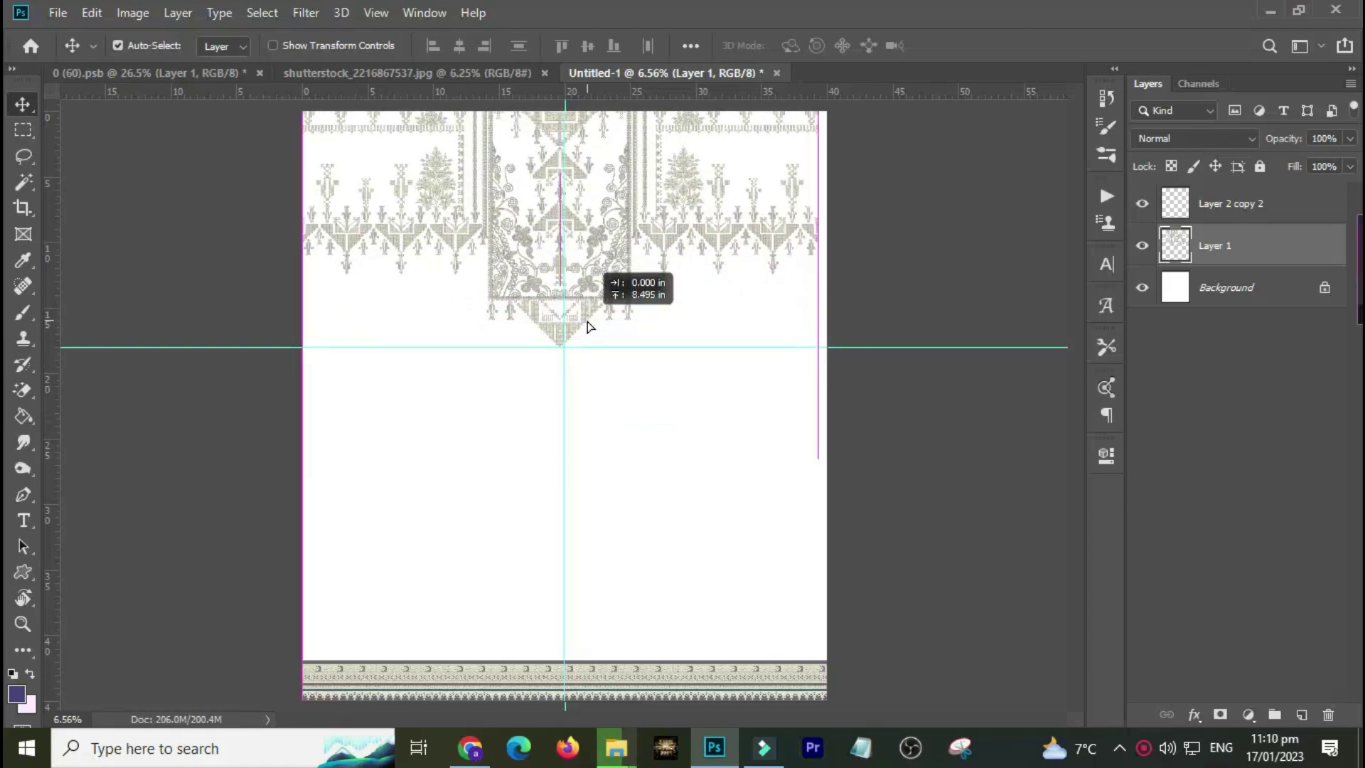
Step: Undo the upward move and scale the embroidery down to 83.30%
key(ctrl+z)
key(ctrl+t)
drag(815, 458, 735, 382)
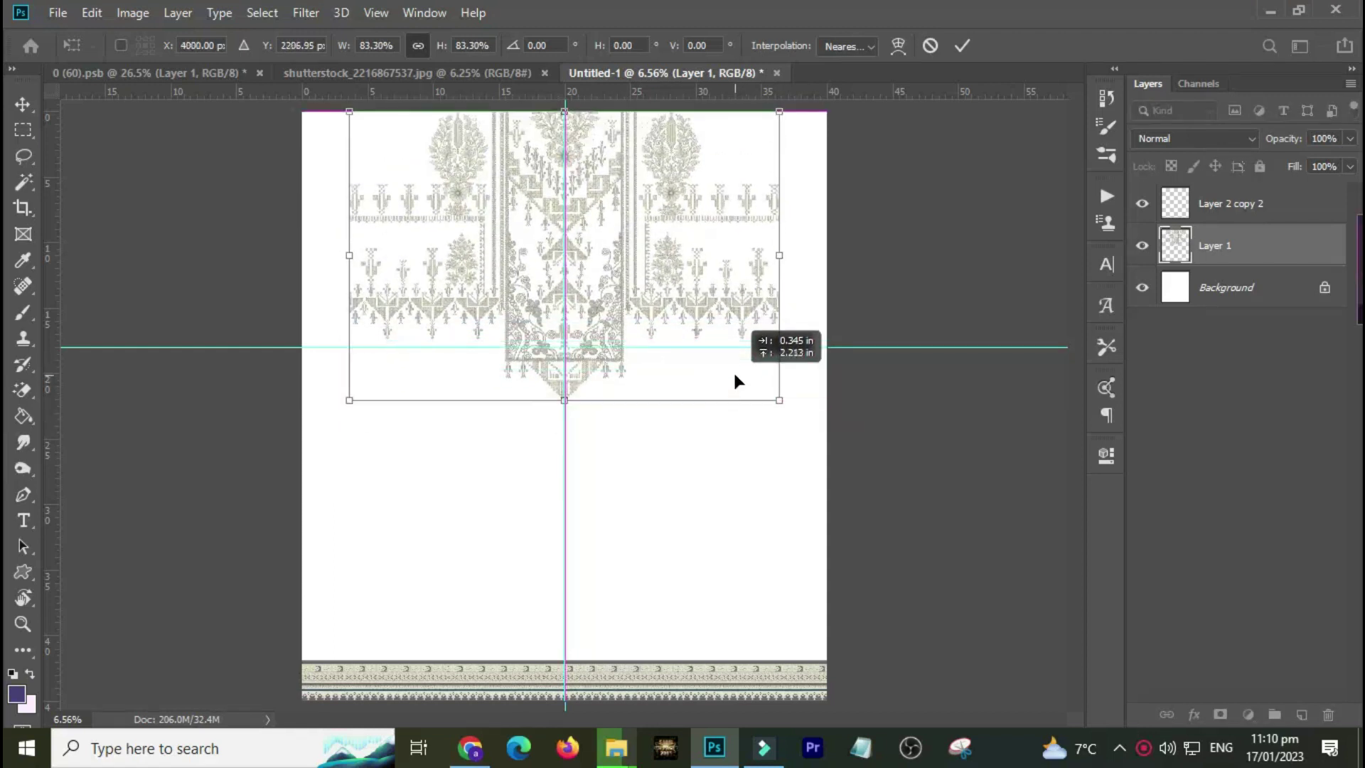
double_click(734, 373)
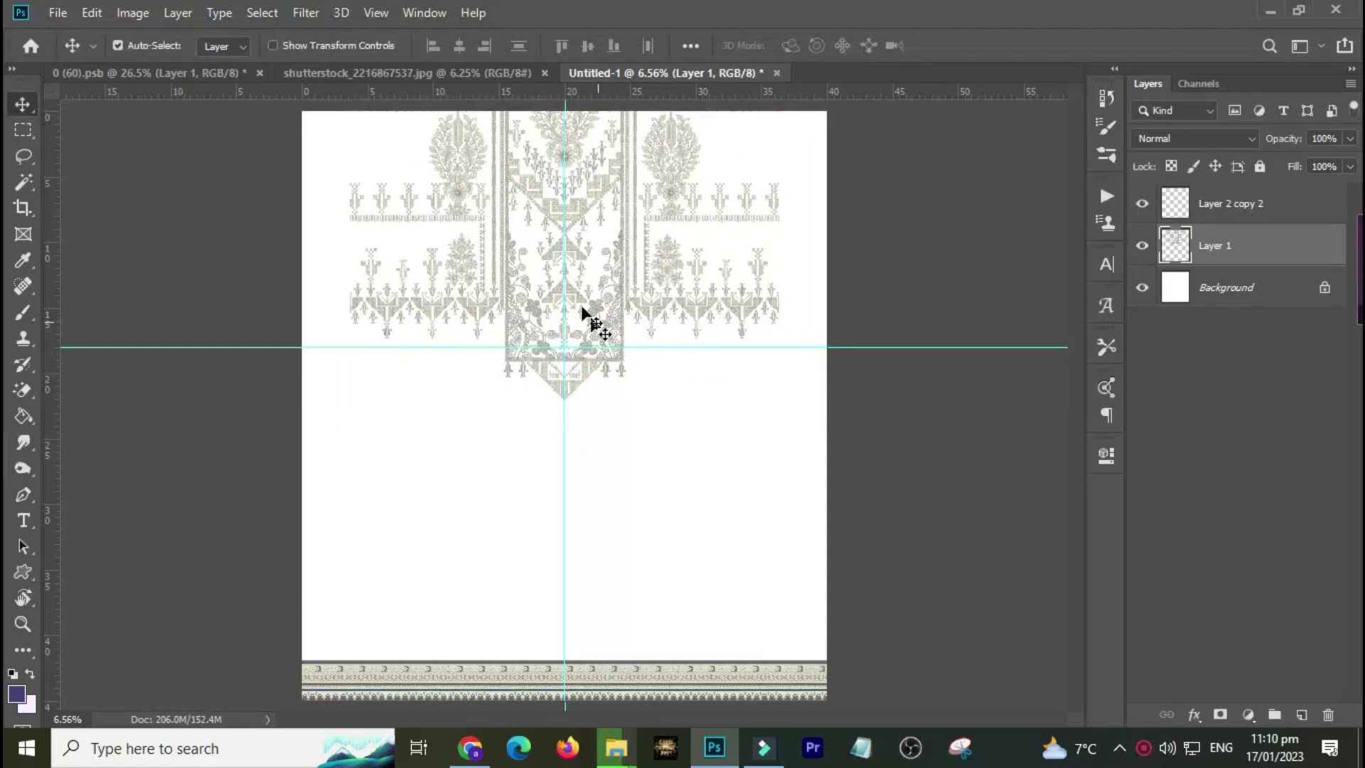
Step: Place the 7 × 18 in selection over the neckline and add a vertical guide at 23.5 in
key(m)
drag(504, 265, 517, 237)
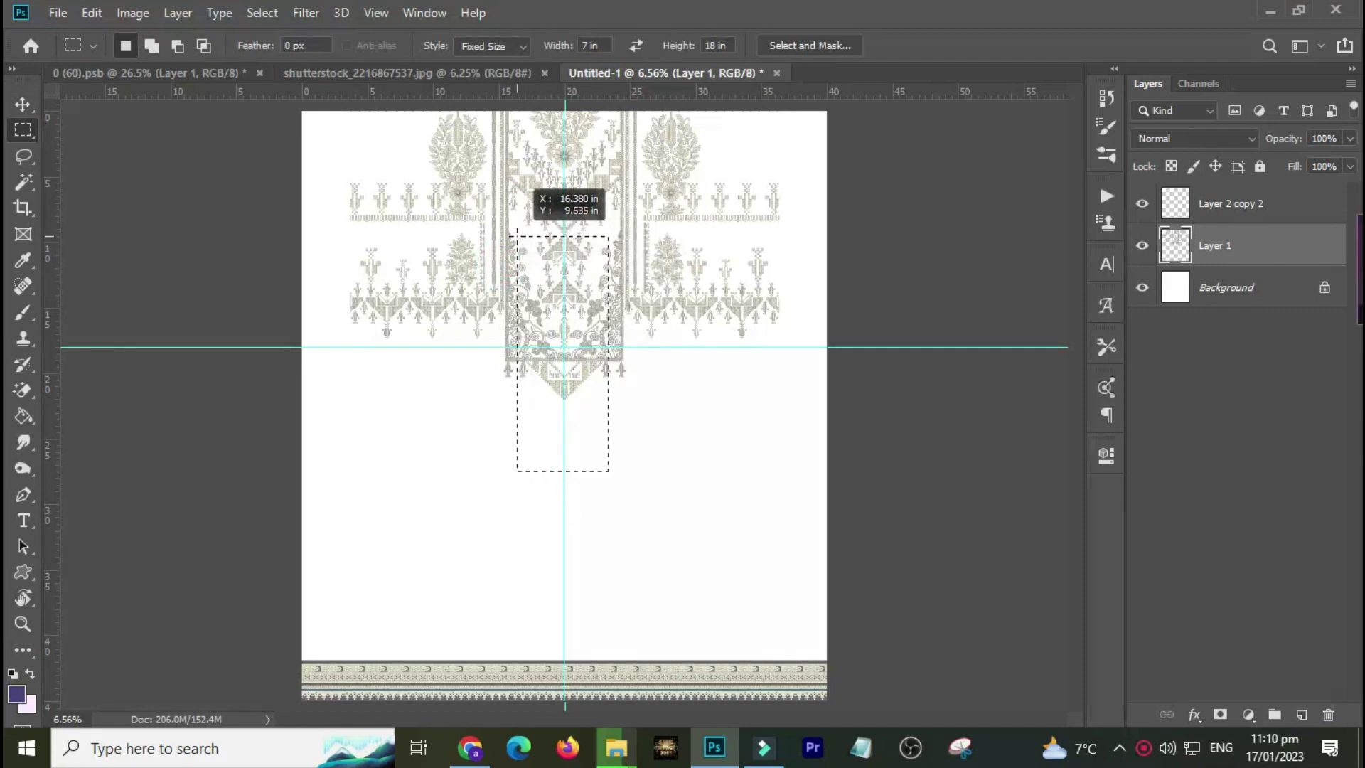
mouse_move(603, 290)
mouse_down()
mouse_move(633, 213)
mouse_move(595, 197)
mouse_up()
drag(635, 91, 609, 157)
key(v)
key(ctrl+d)
Step: Zoom in closely on the clover motif
right_click(548, 250)
click(579, 313)
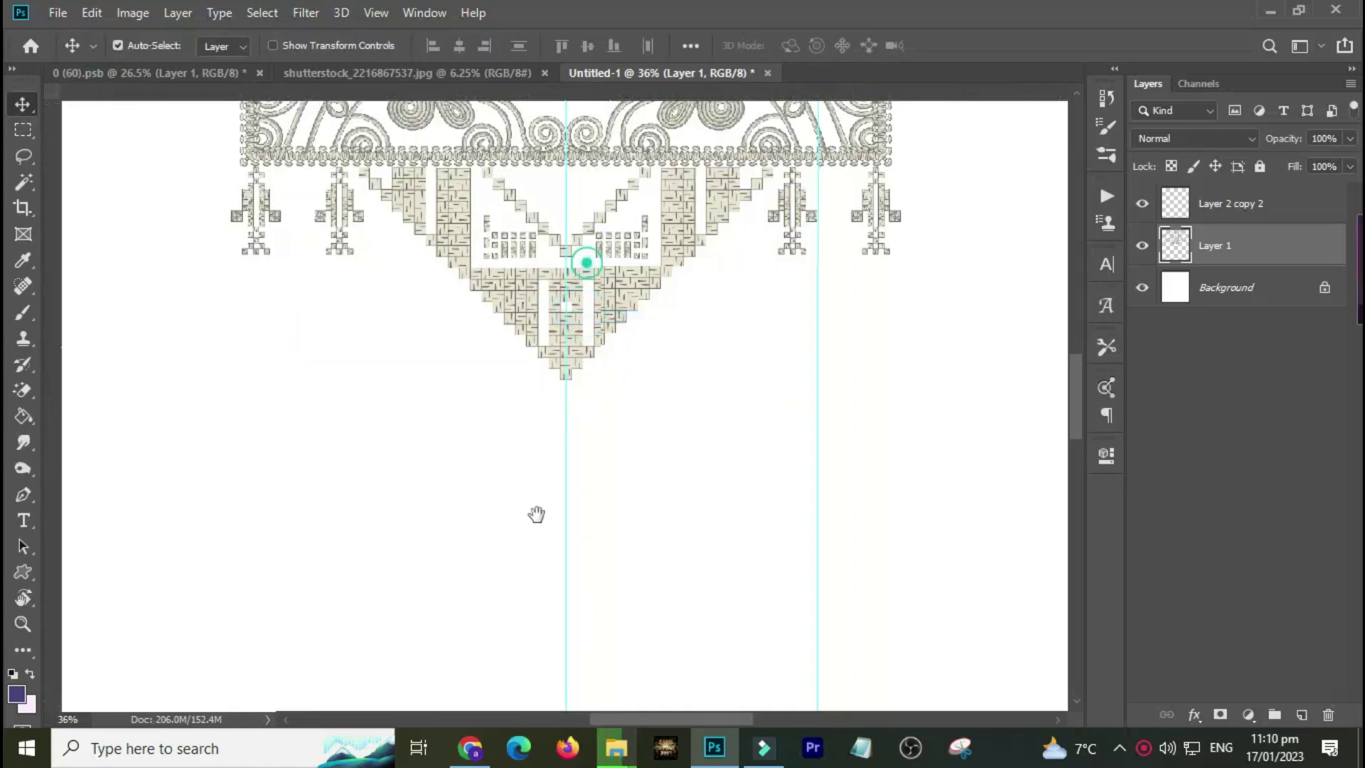
scroll(551, 493, up, 2)
scroll(564, 441, up, 1)
scroll(611, 433, up, 1)
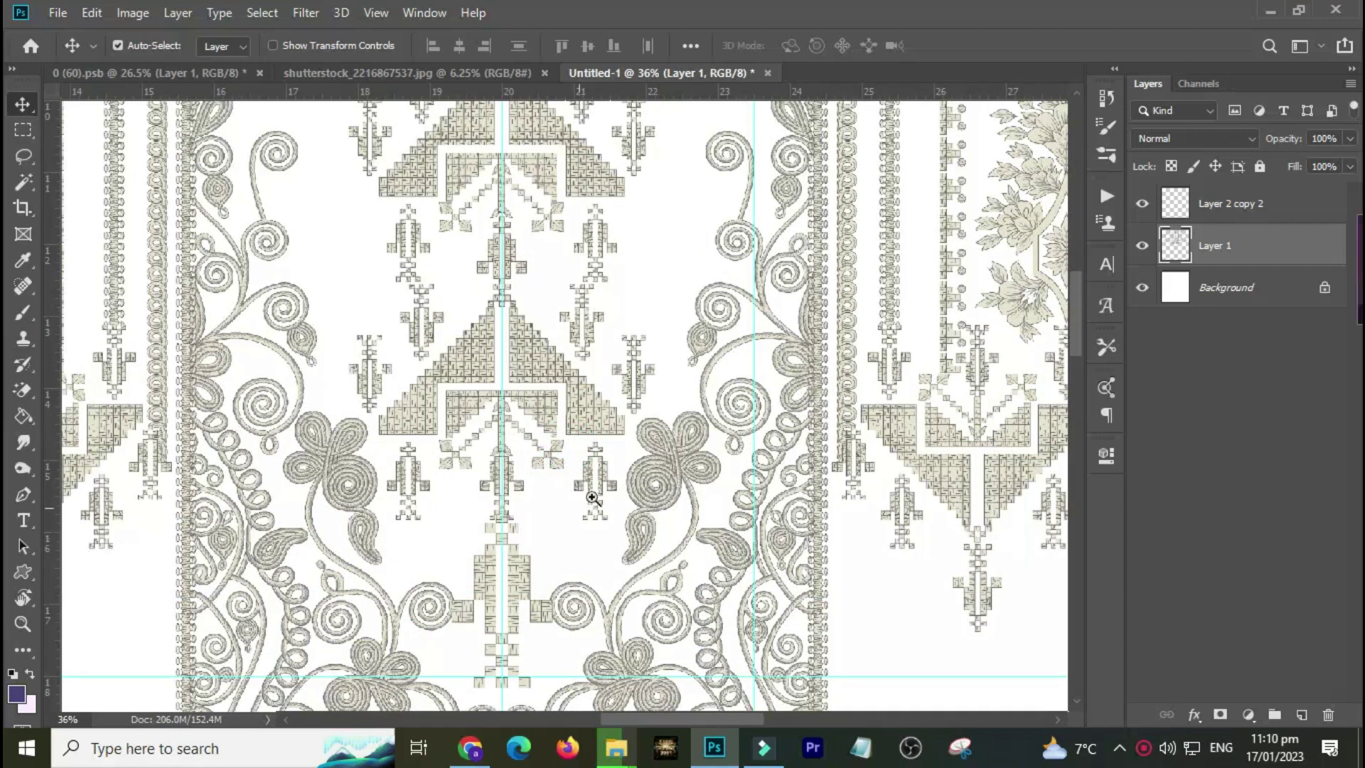
click(644, 429)
click(664, 450)
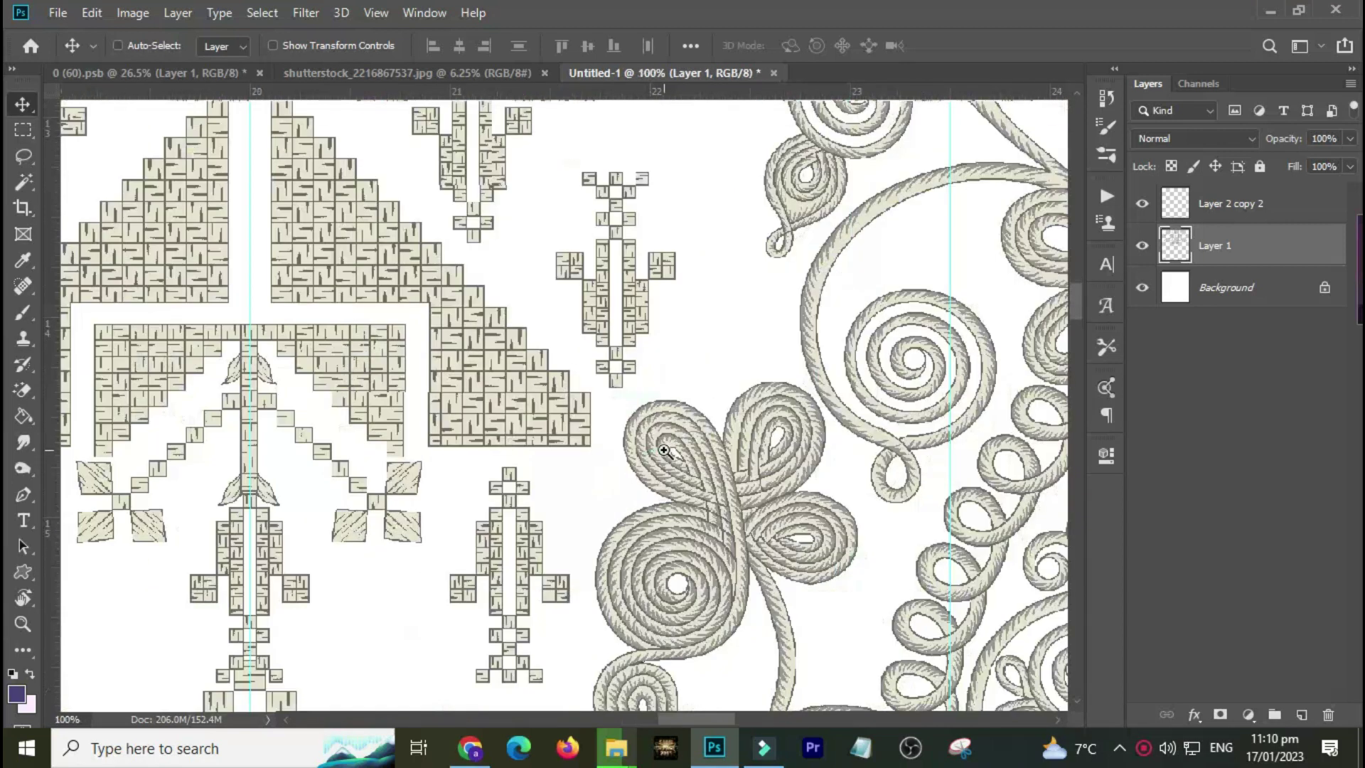
Step: Try the 200%, 100% and Print Size zooms, then fit the whole layout on screen
right_click(662, 449)
click(687, 493)
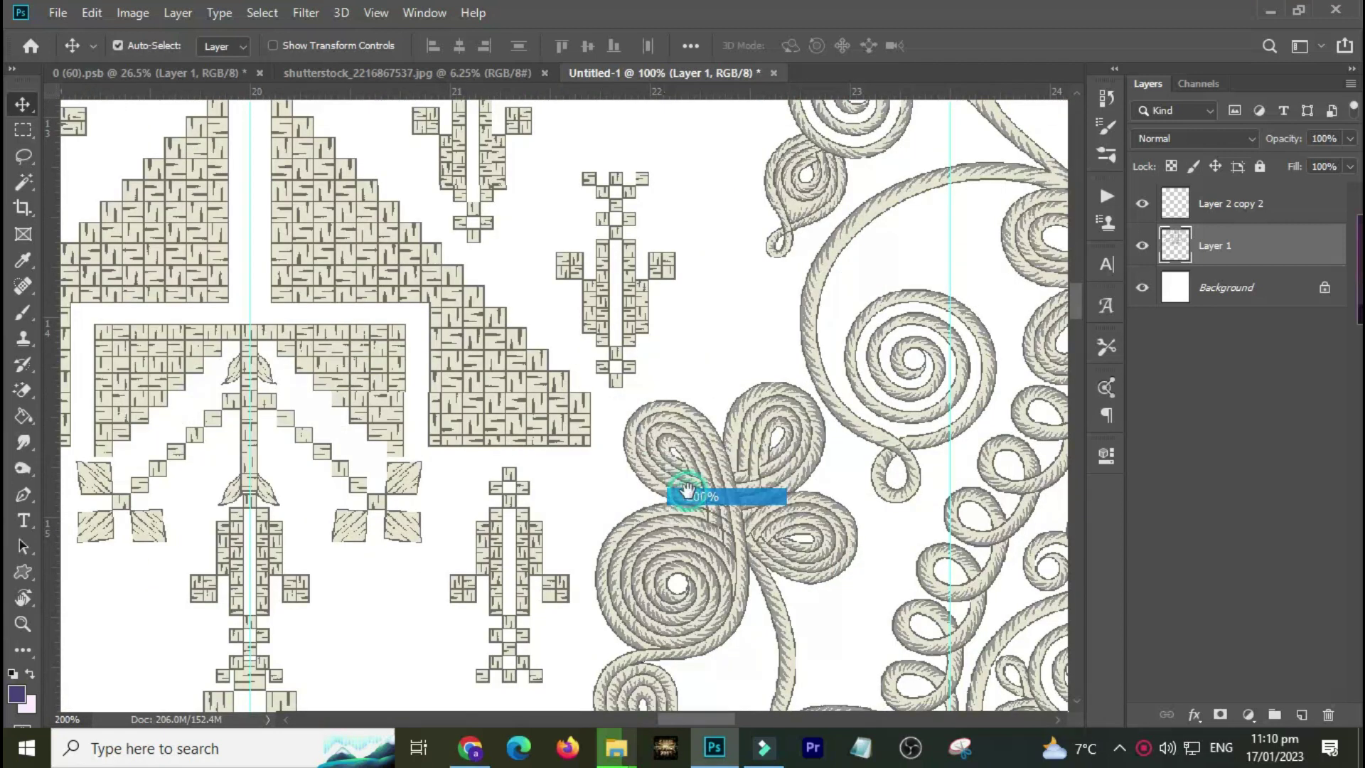
right_click(687, 492)
click(701, 522)
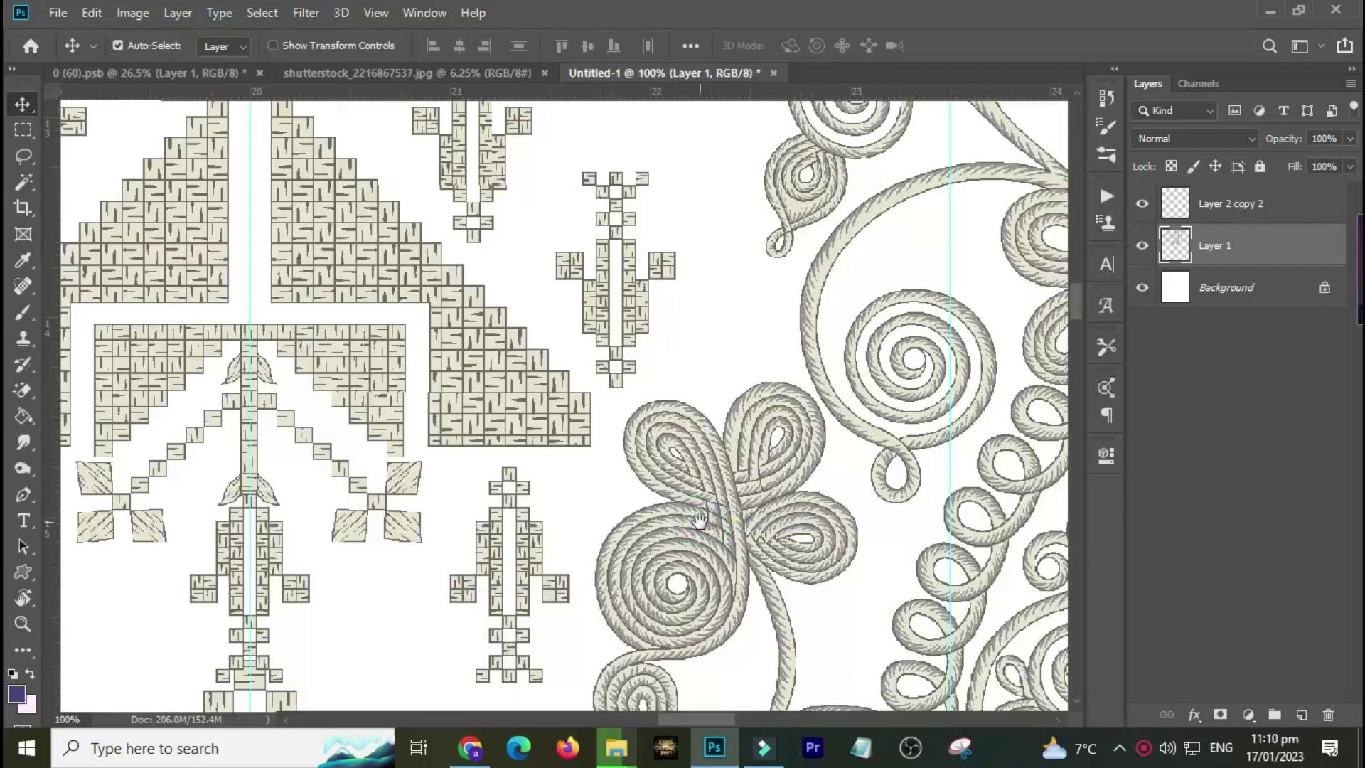
click(727, 593)
right_click(654, 531)
click(688, 542)
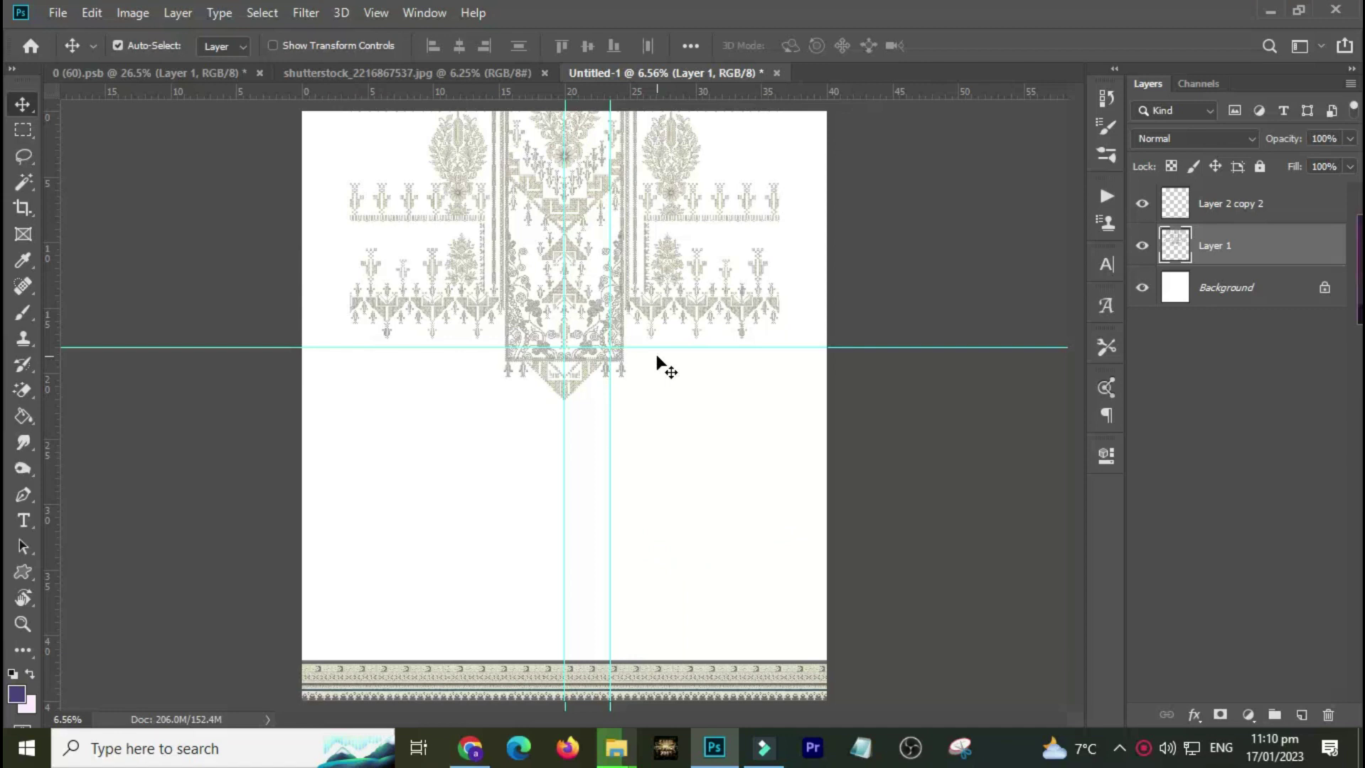
Step: Make the Background layer active and add a Solid Color fill layer
click(1243, 290)
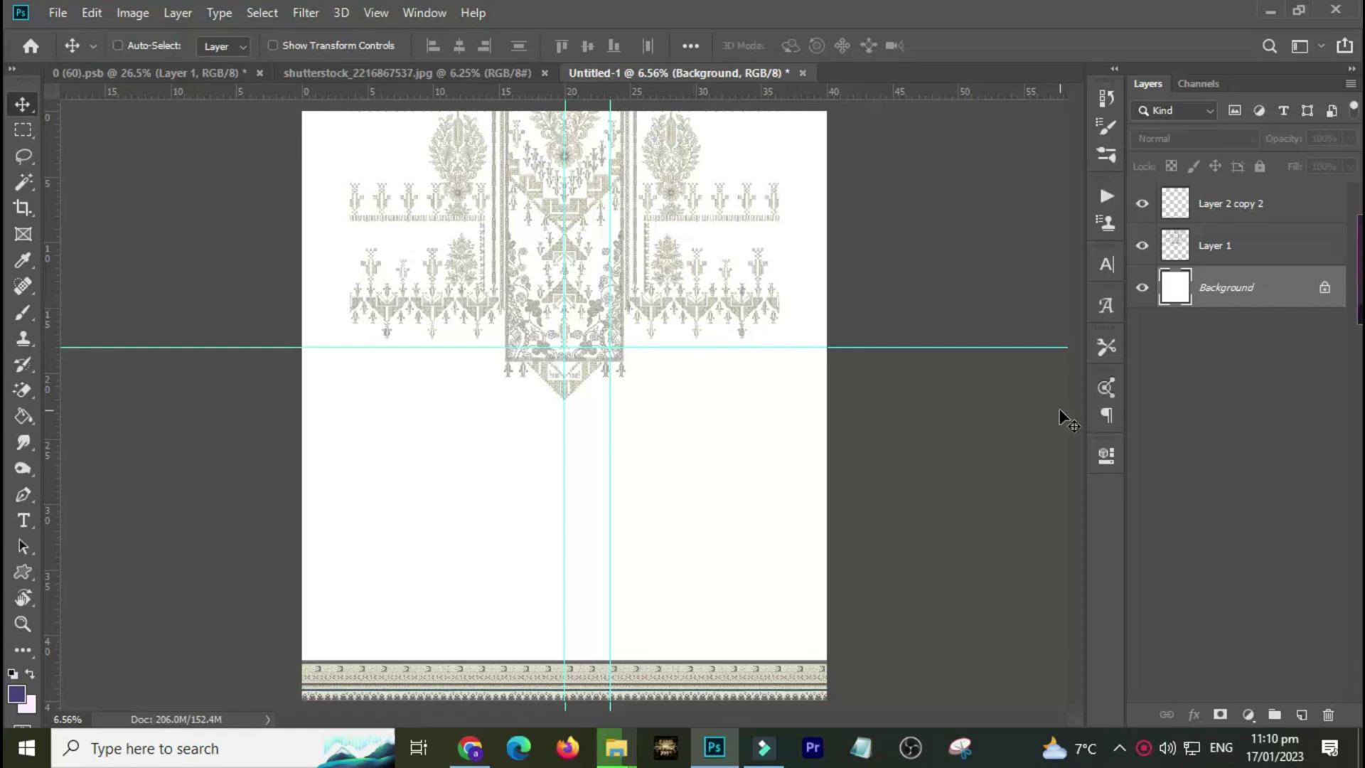
key(ctrl+a)
click(1248, 714)
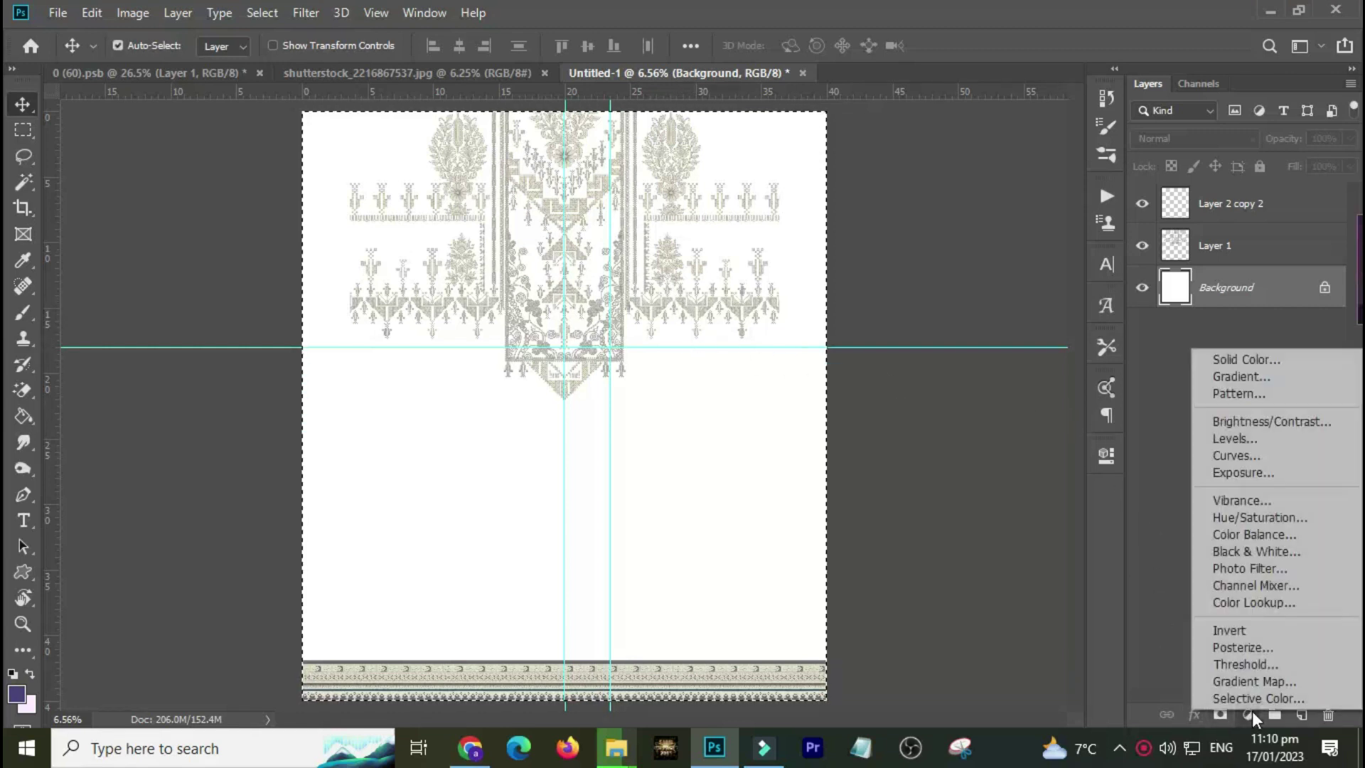
click(1239, 358)
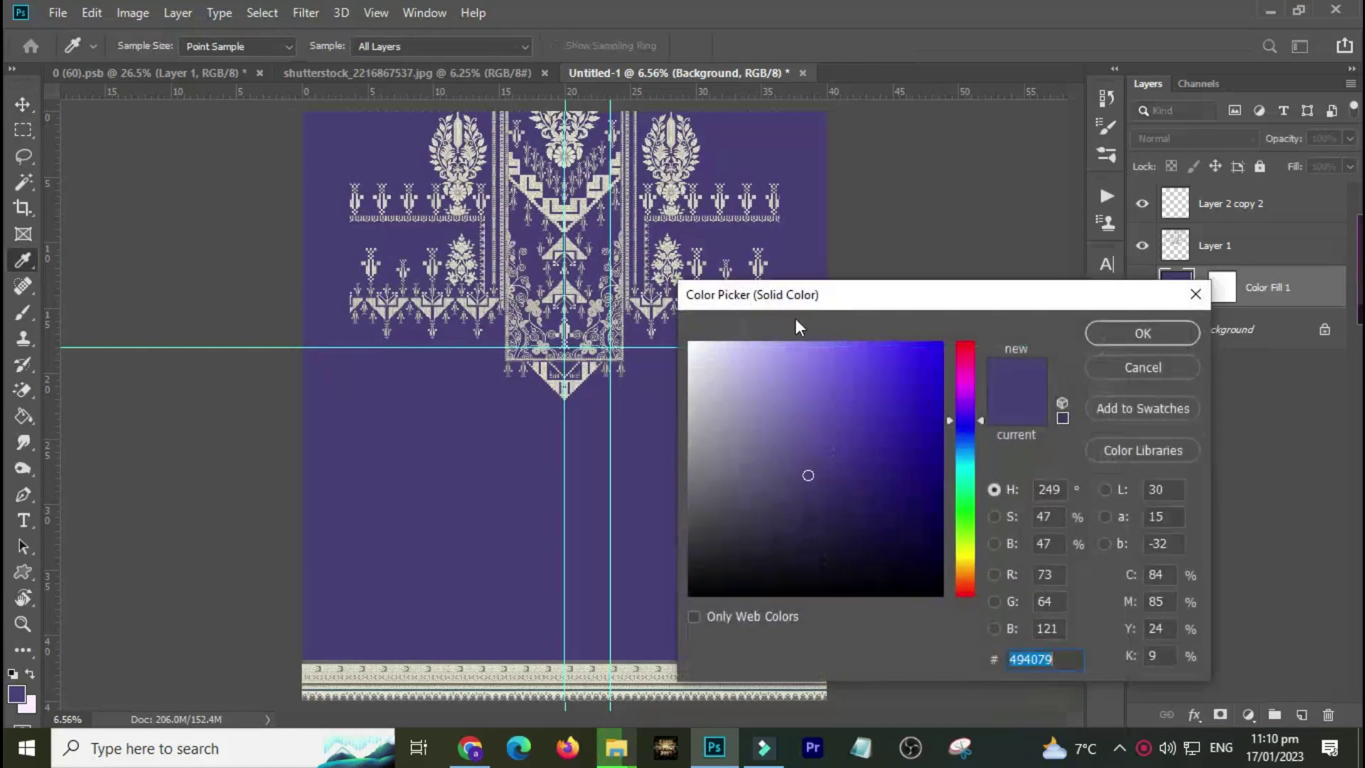
Step: Try darker purple, cream and muted olive shades for the fill colour
click(802, 425)
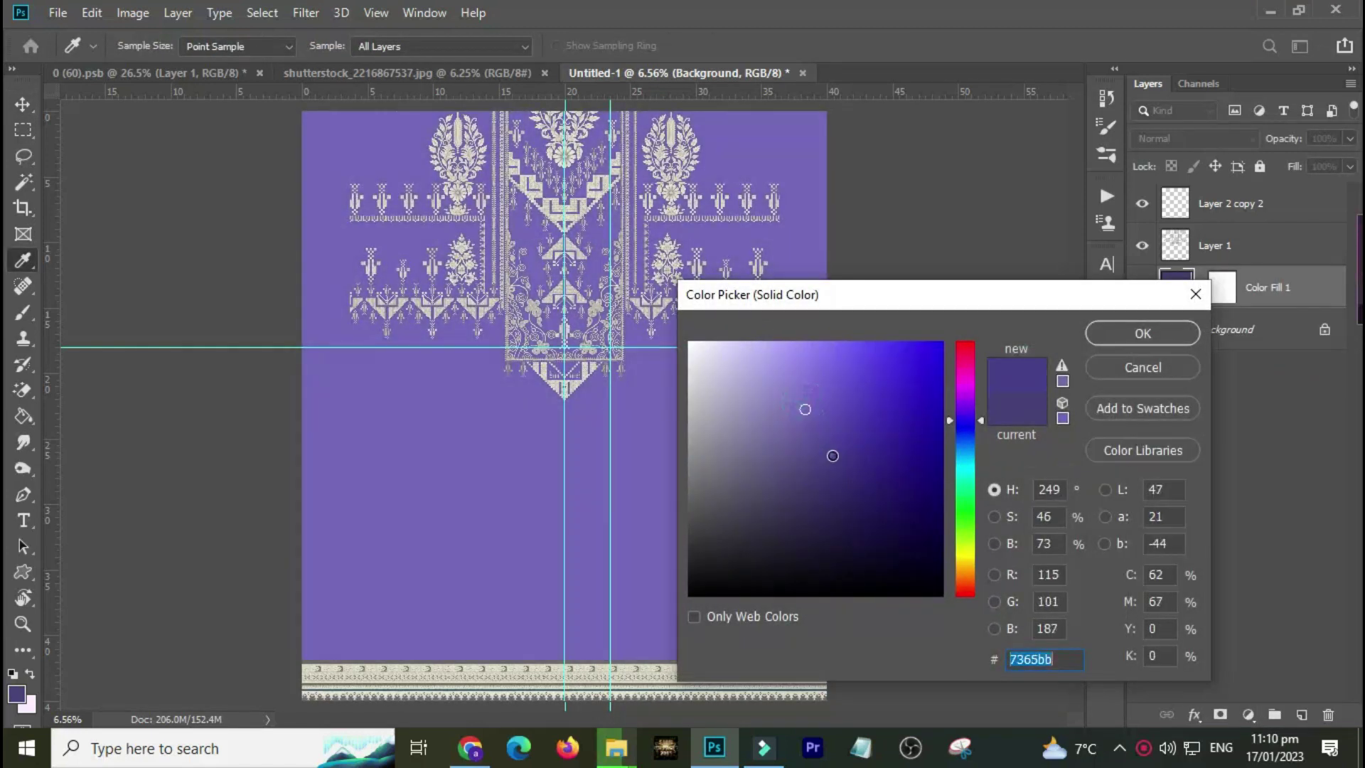
click(834, 467)
click(513, 654)
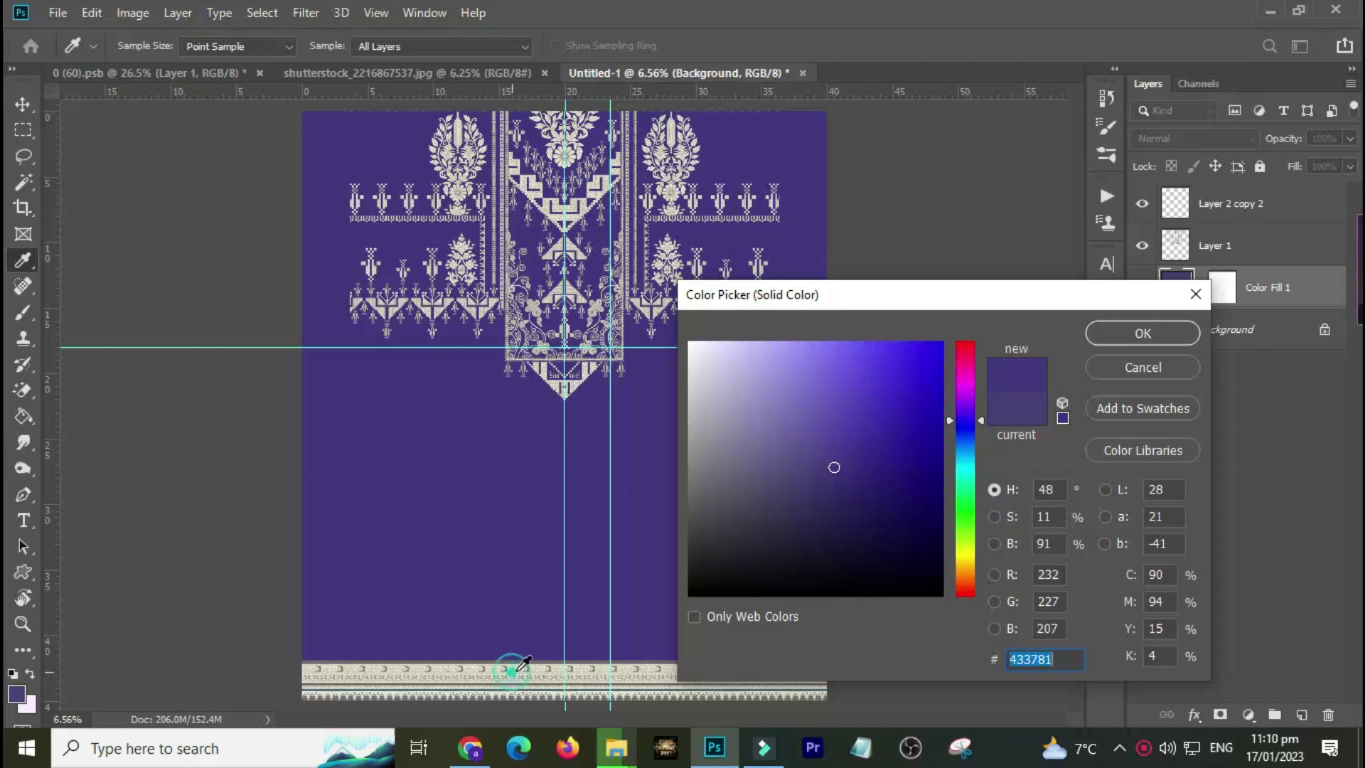
drag(756, 387, 832, 457)
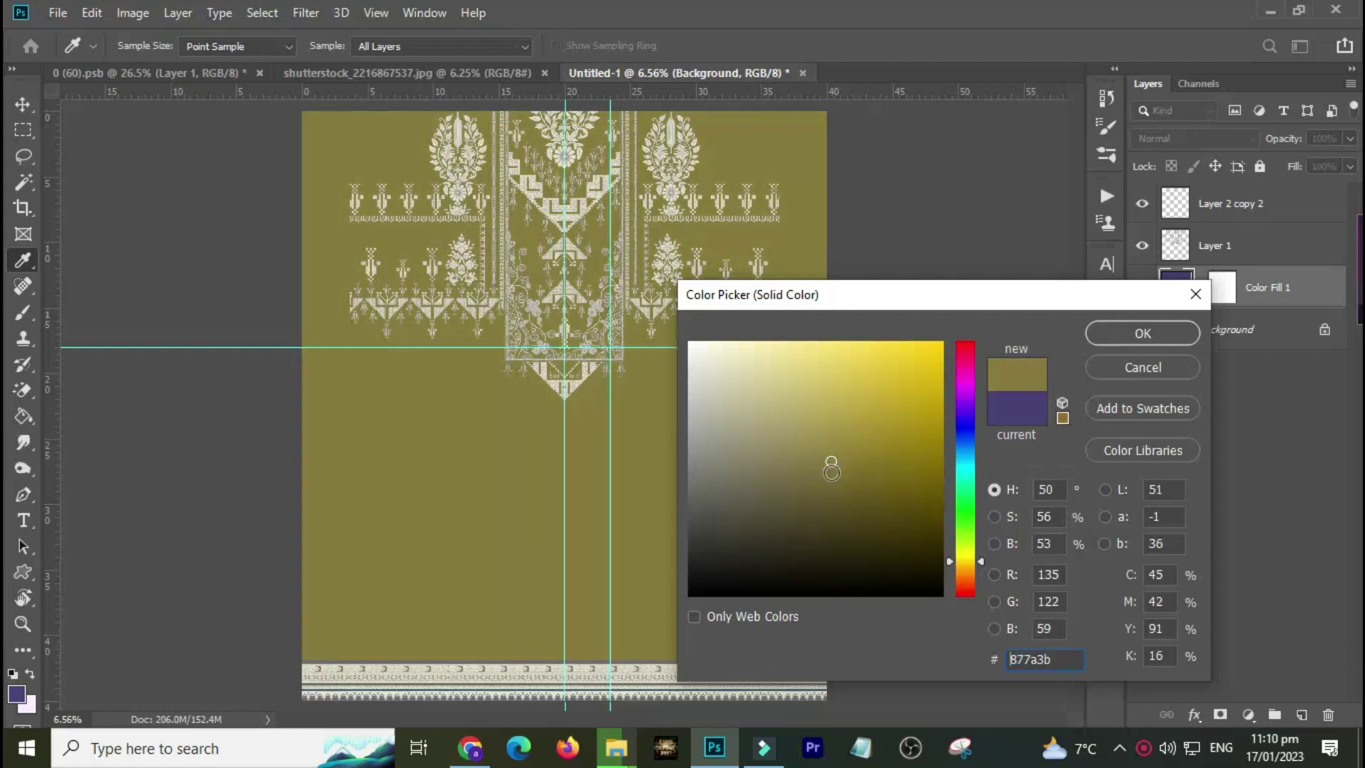
drag(962, 406, 966, 369)
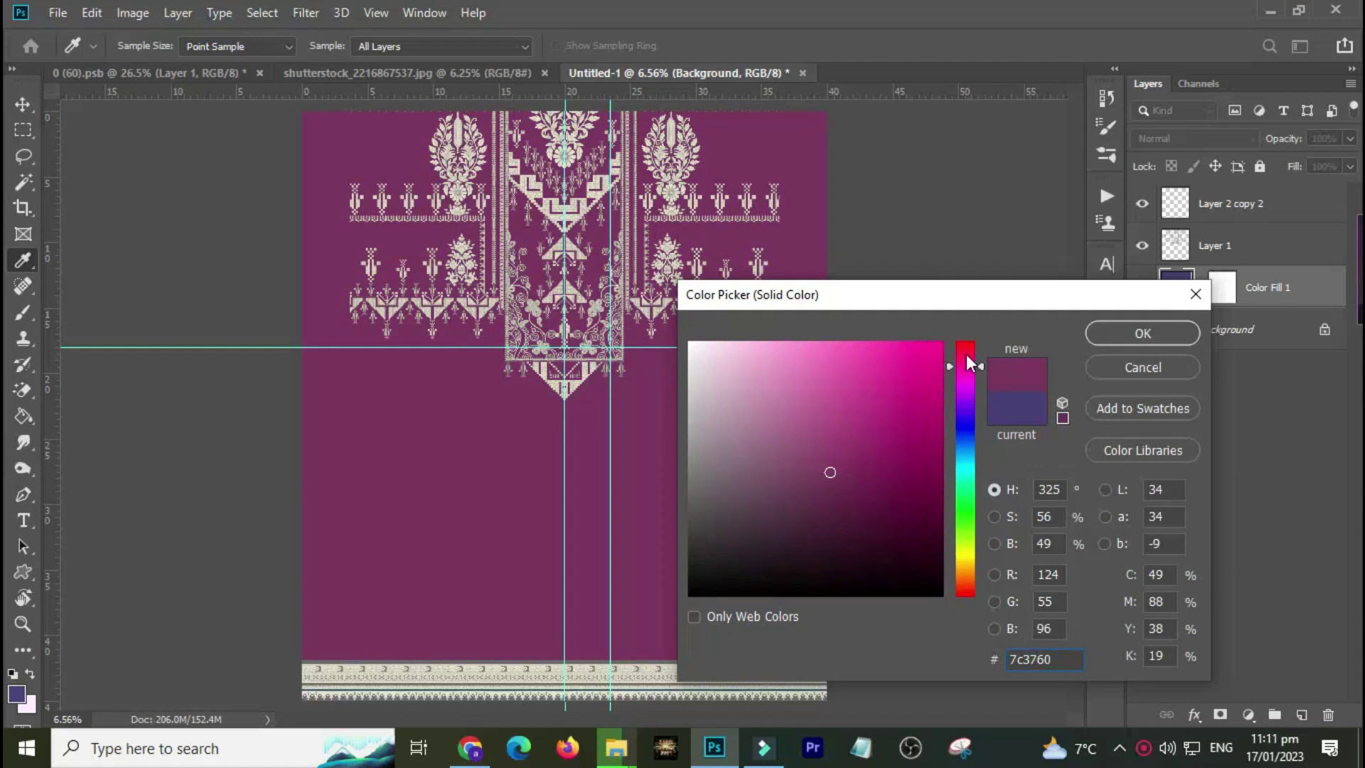
drag(916, 294, 1053, 198)
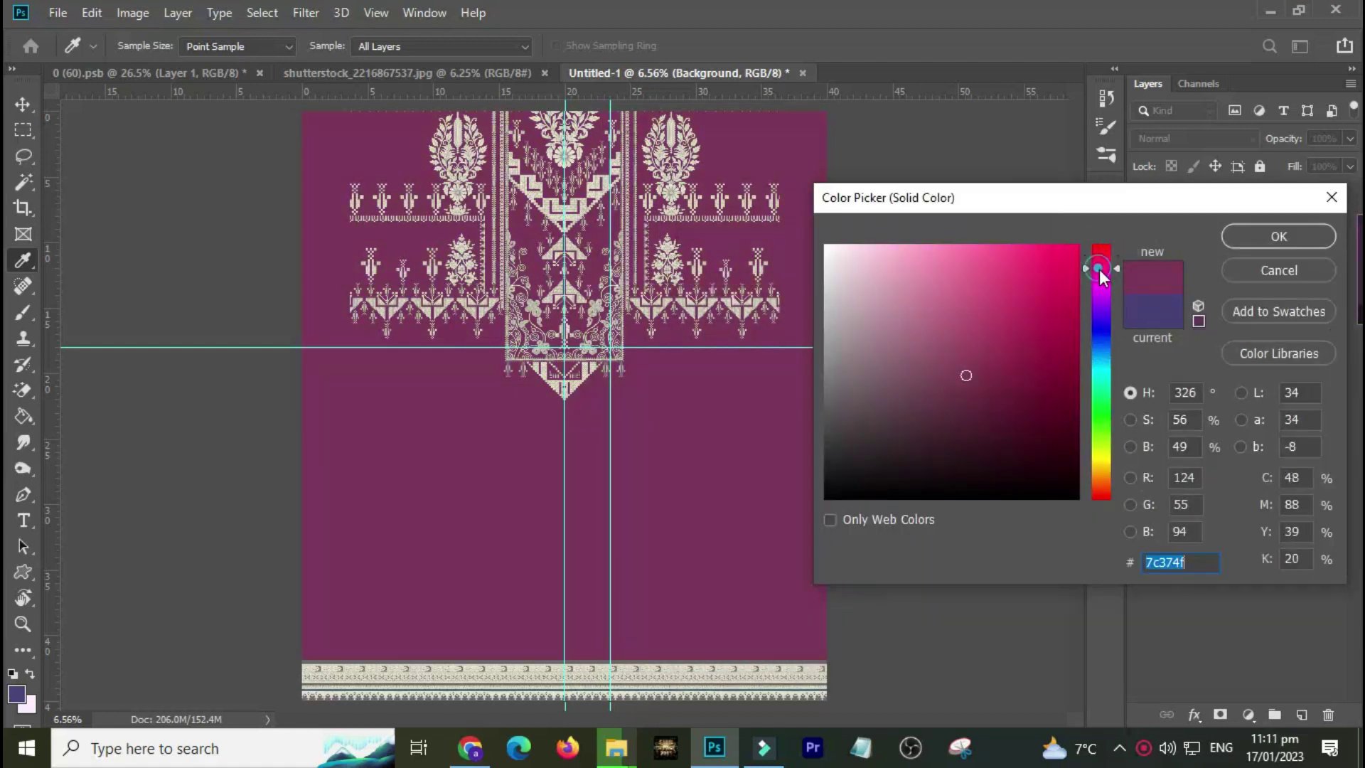
Step: Adjust the hue to plum-maroon #7c3754 and accept the fill colour
drag(1100, 270, 1102, 263)
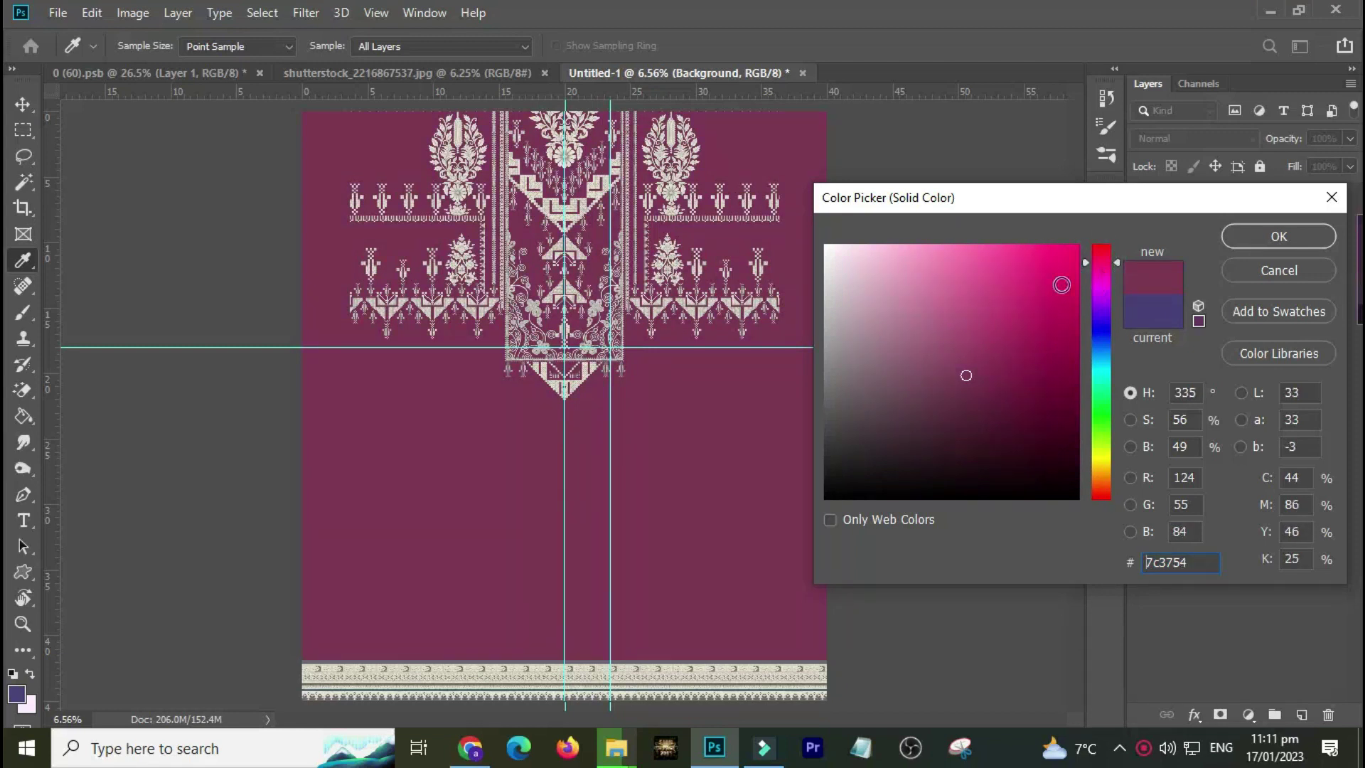
click(1104, 262)
mouse_move(1098, 309)
mouse_down()
mouse_move(1093, 509)
mouse_move(1100, 316)
mouse_up()
drag(1099, 264, 1098, 248)
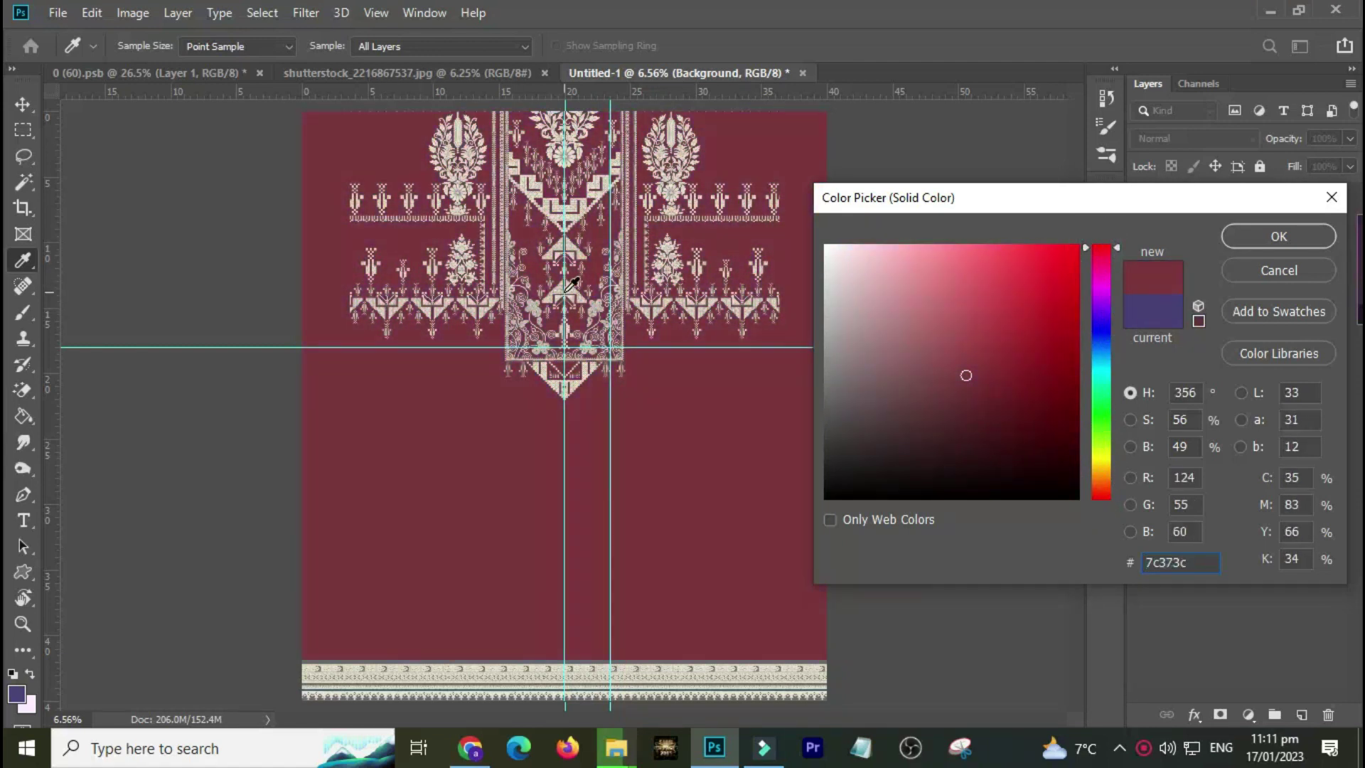
drag(1105, 254, 1102, 271)
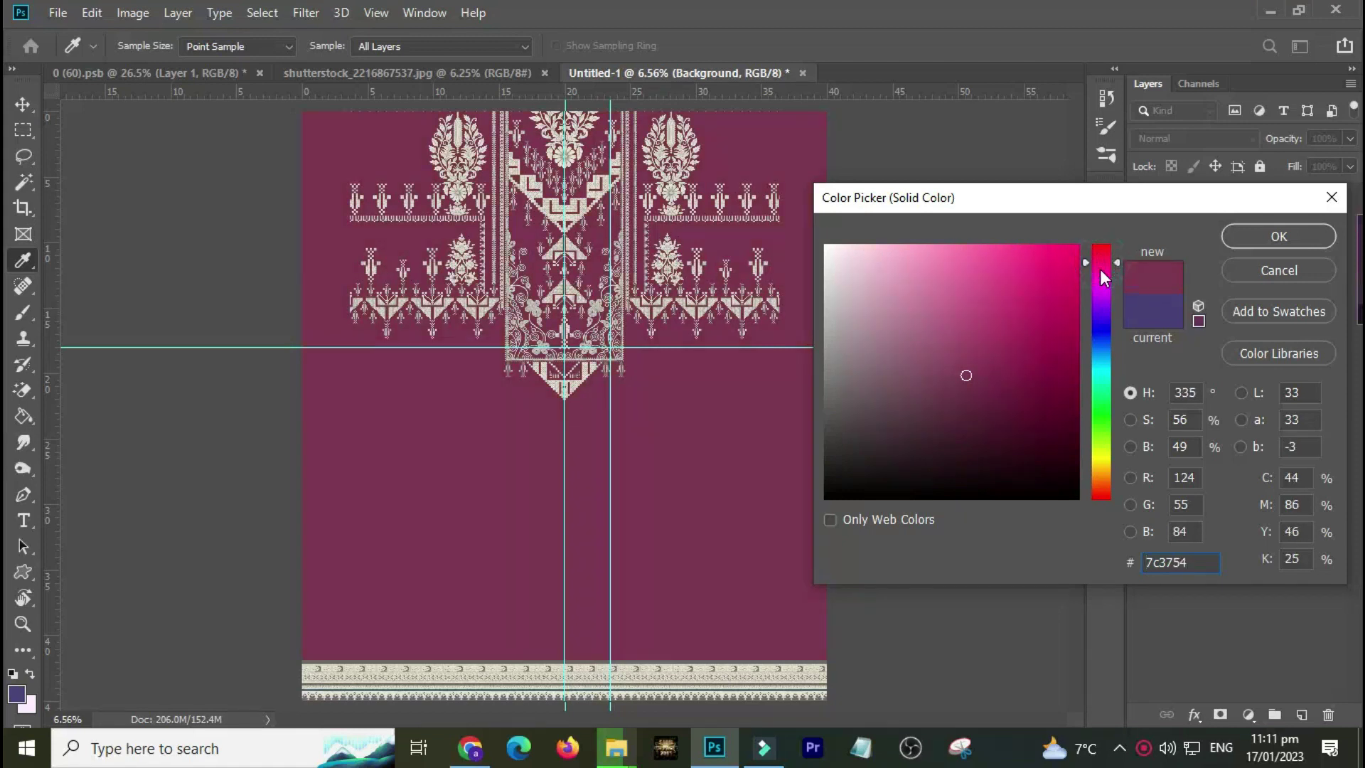
key(Return)
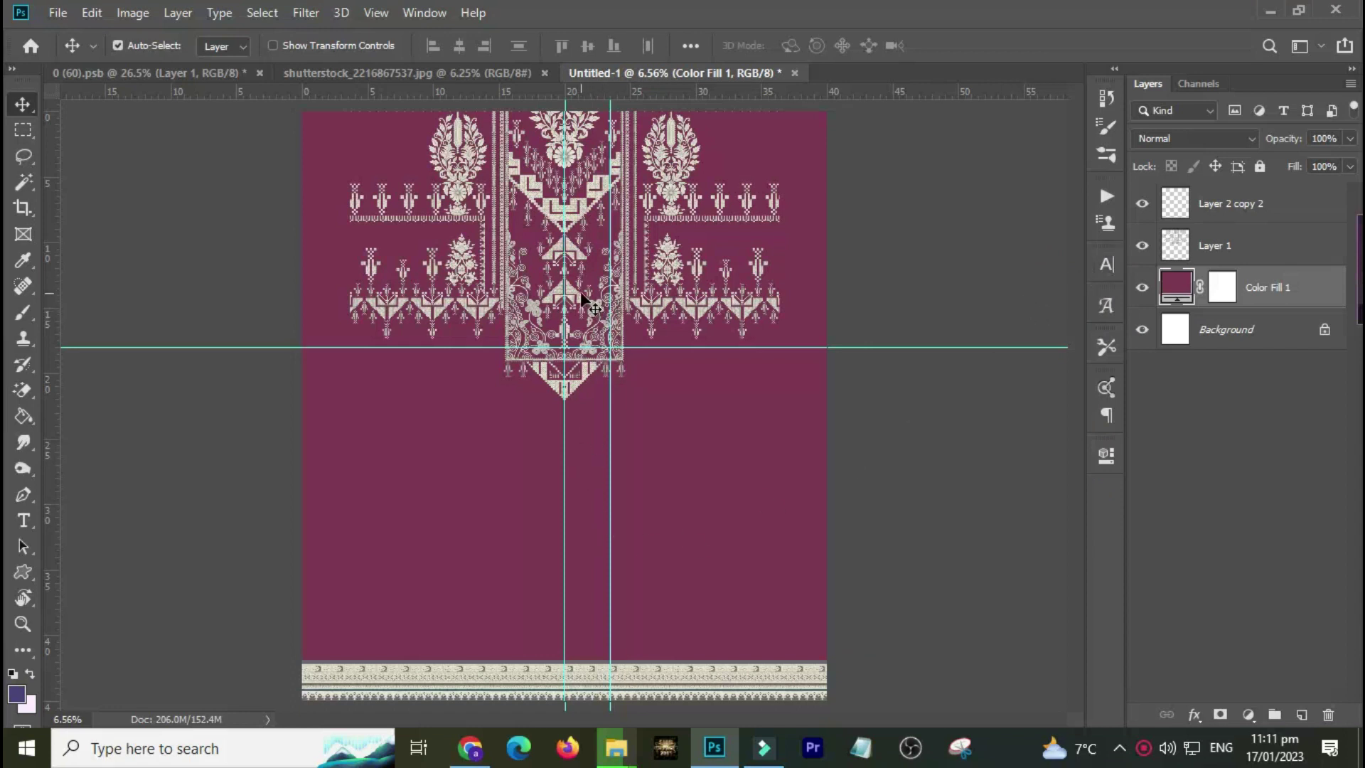
Step: Nudge the embroidery panel, then refit the layout and zoom in on the left motifs
mouse_move(576, 294)
mouse_down()
mouse_move(567, 307)
mouse_move(551, 250)
mouse_up()
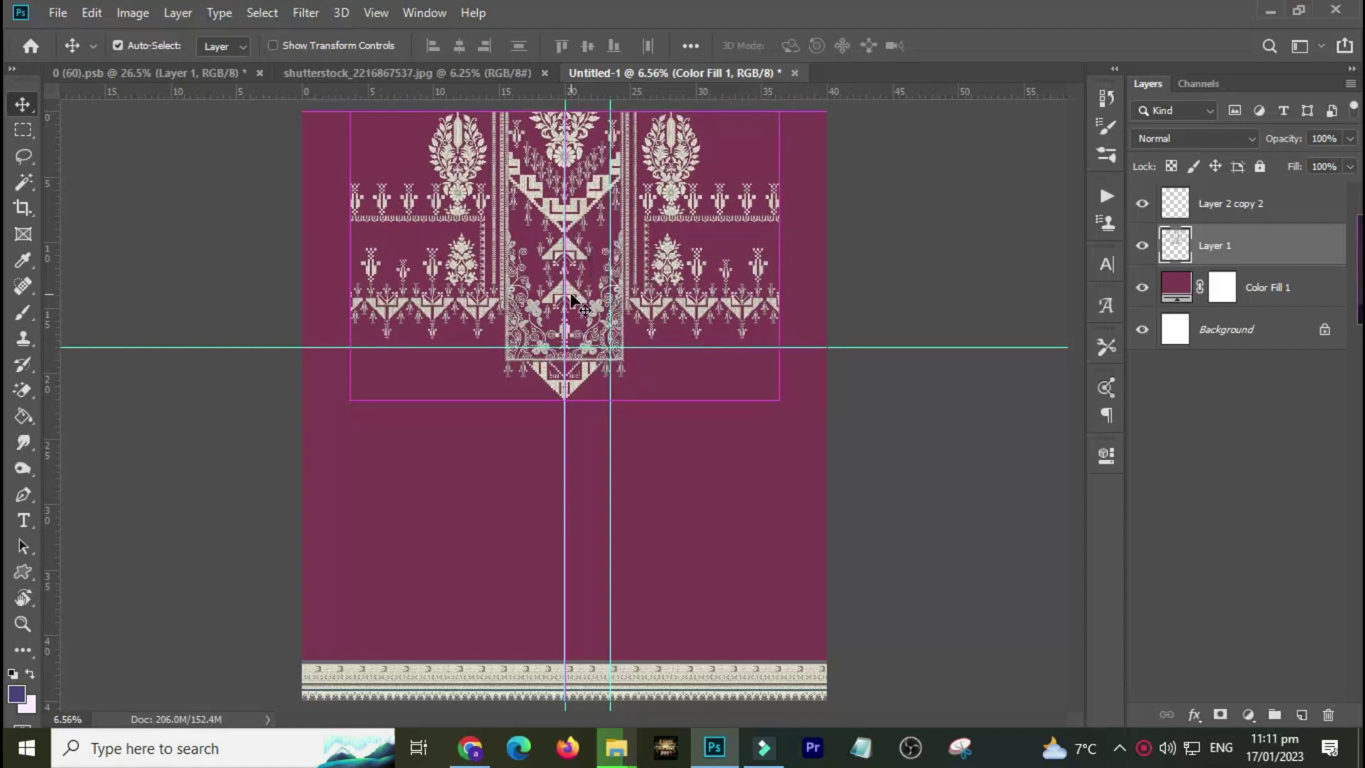
mouse_move(551, 250)
mouse_down()
mouse_move(577, 210)
mouse_move(581, 469)
mouse_move(568, 465)
mouse_up()
scroll(577, 210, up, 5)
key(ctrl+0)
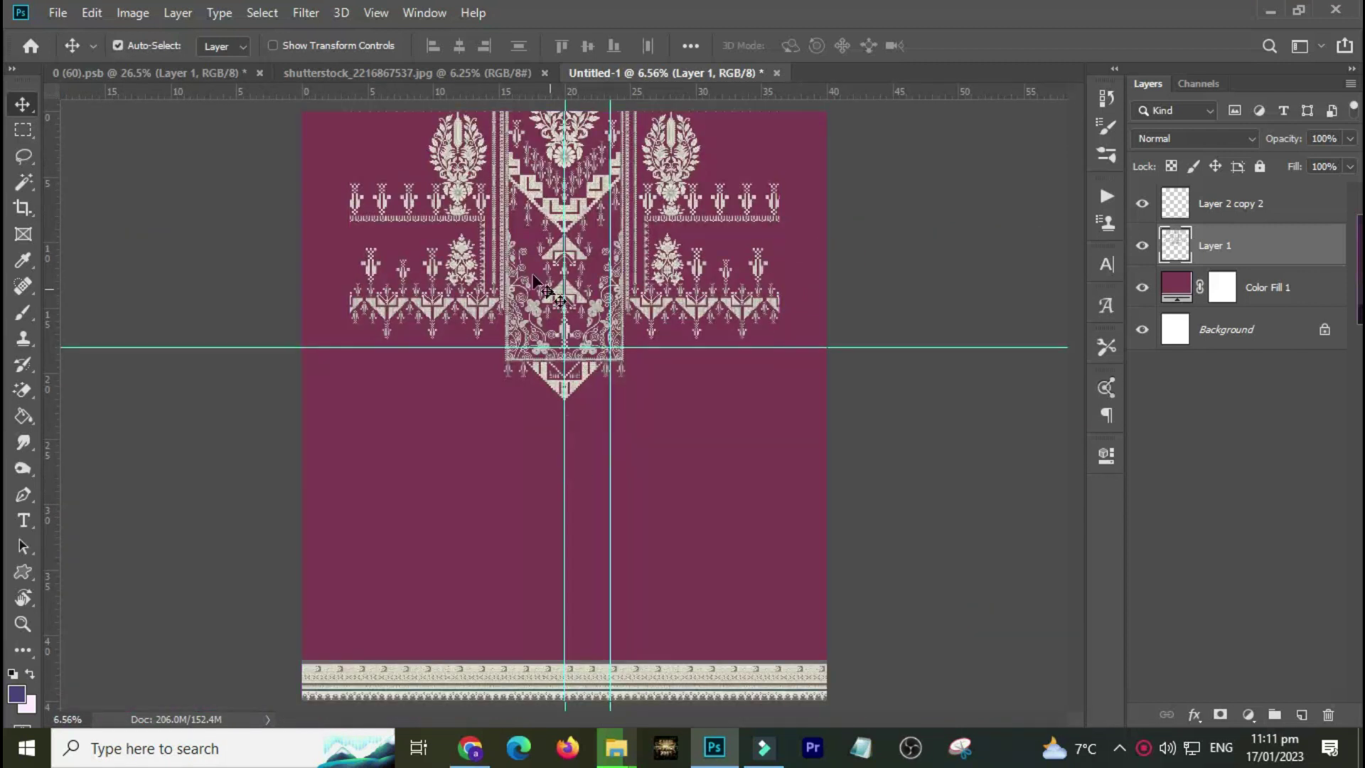
key(ctrl)
mouse_move(294, 174)
mouse_down()
mouse_move(450, 368)
mouse_move(488, 377)
mouse_move(482, 322)
mouse_up()
Step: Show the rulers, pan to the neckline panel, and zoom out to the whole design
key(ctrl+r)
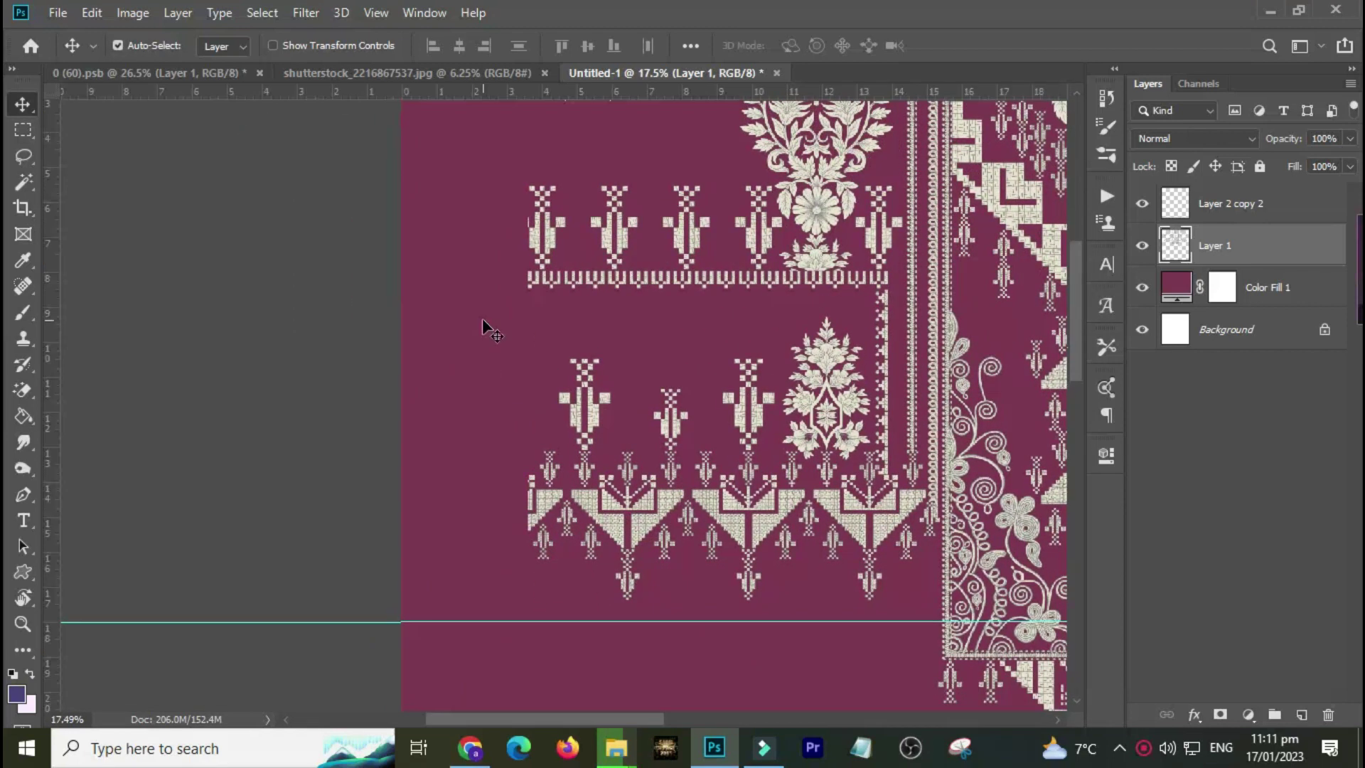
key(m)
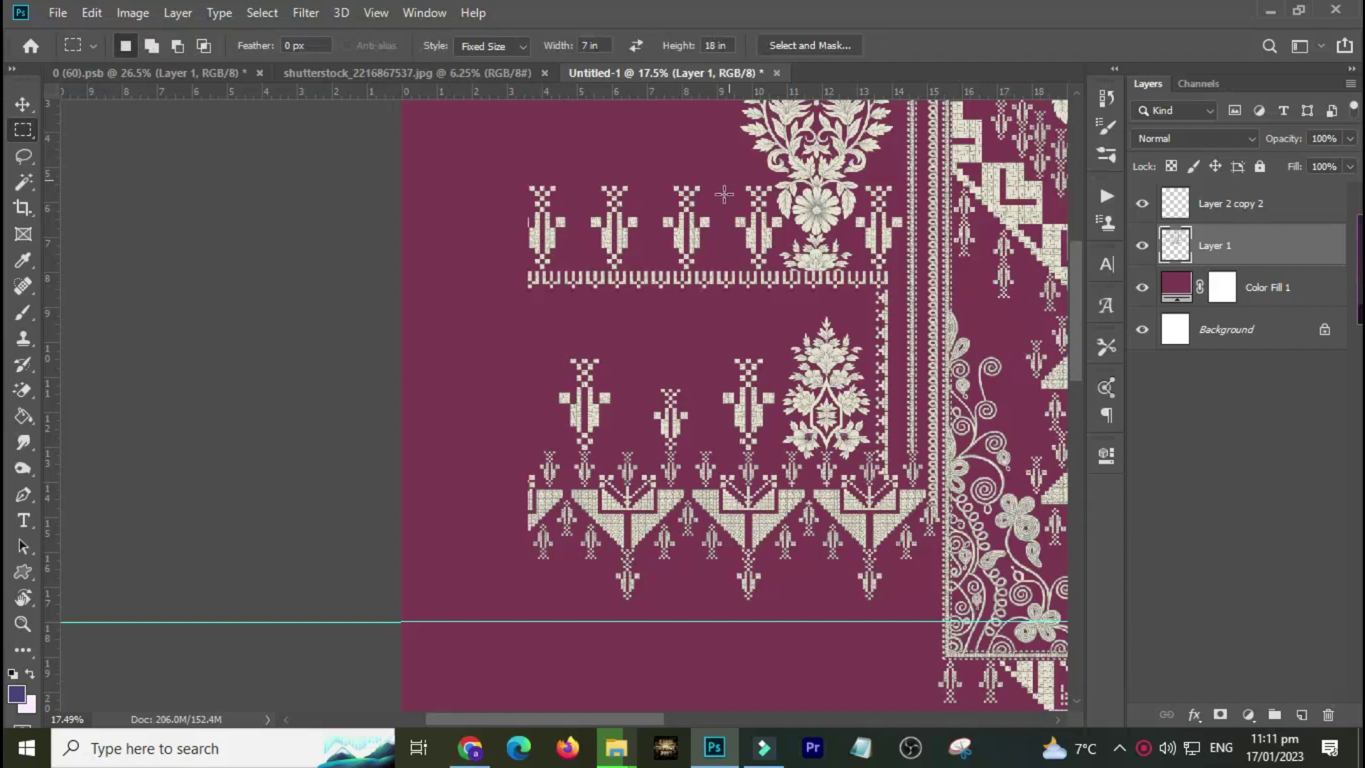
drag(723, 193, 402, 155)
key(ctrl+minus)
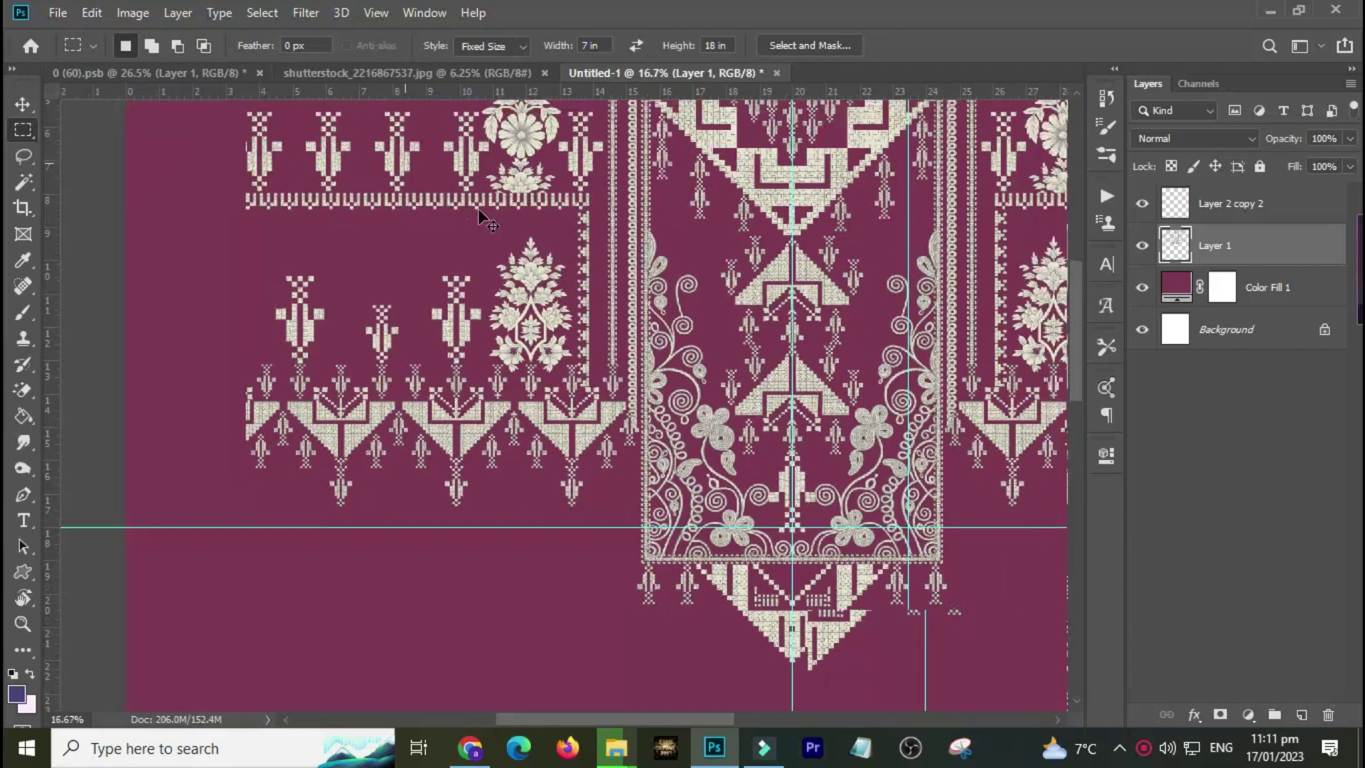
key(ctrl+minus)
key(ctrl+minus)
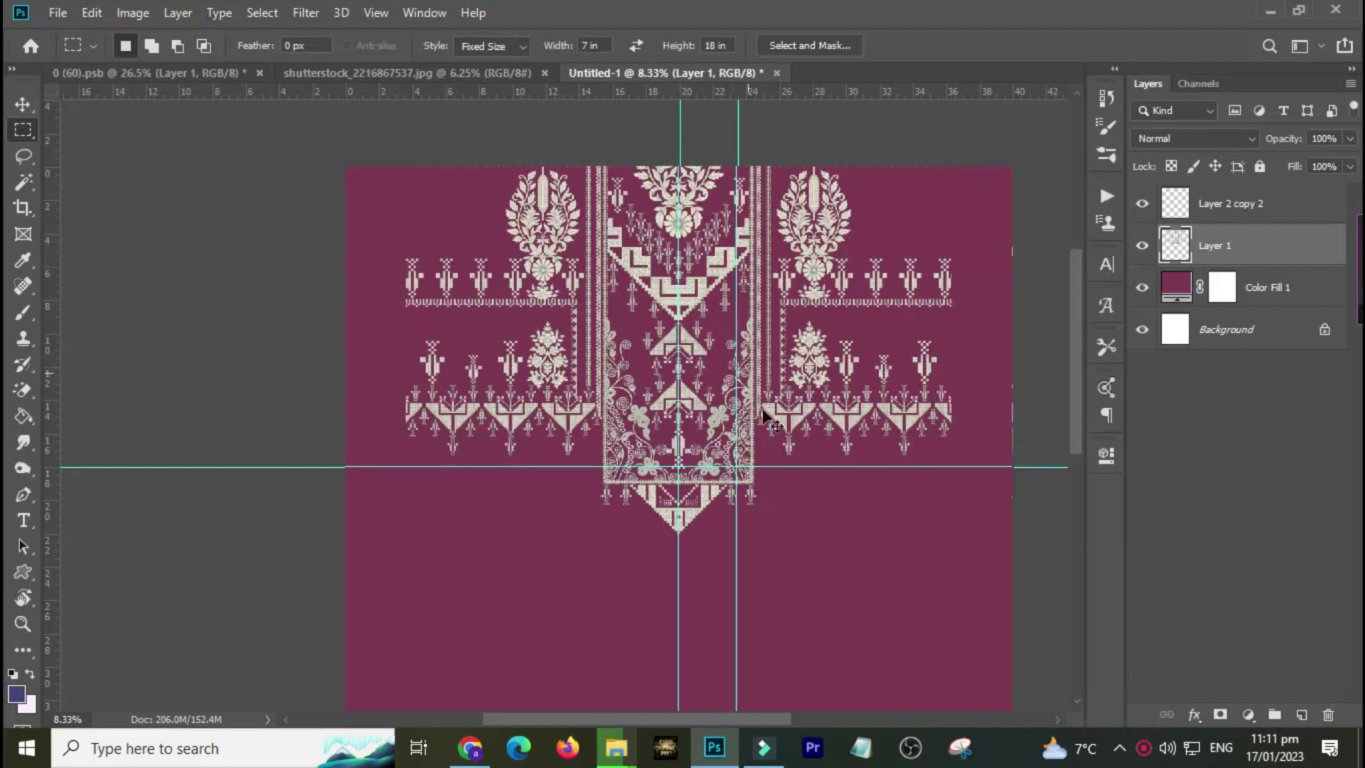
Step: Lower the embroidery panel slightly, leaving a small gap along the top edge
key(v)
drag(706, 501, 705, 324)
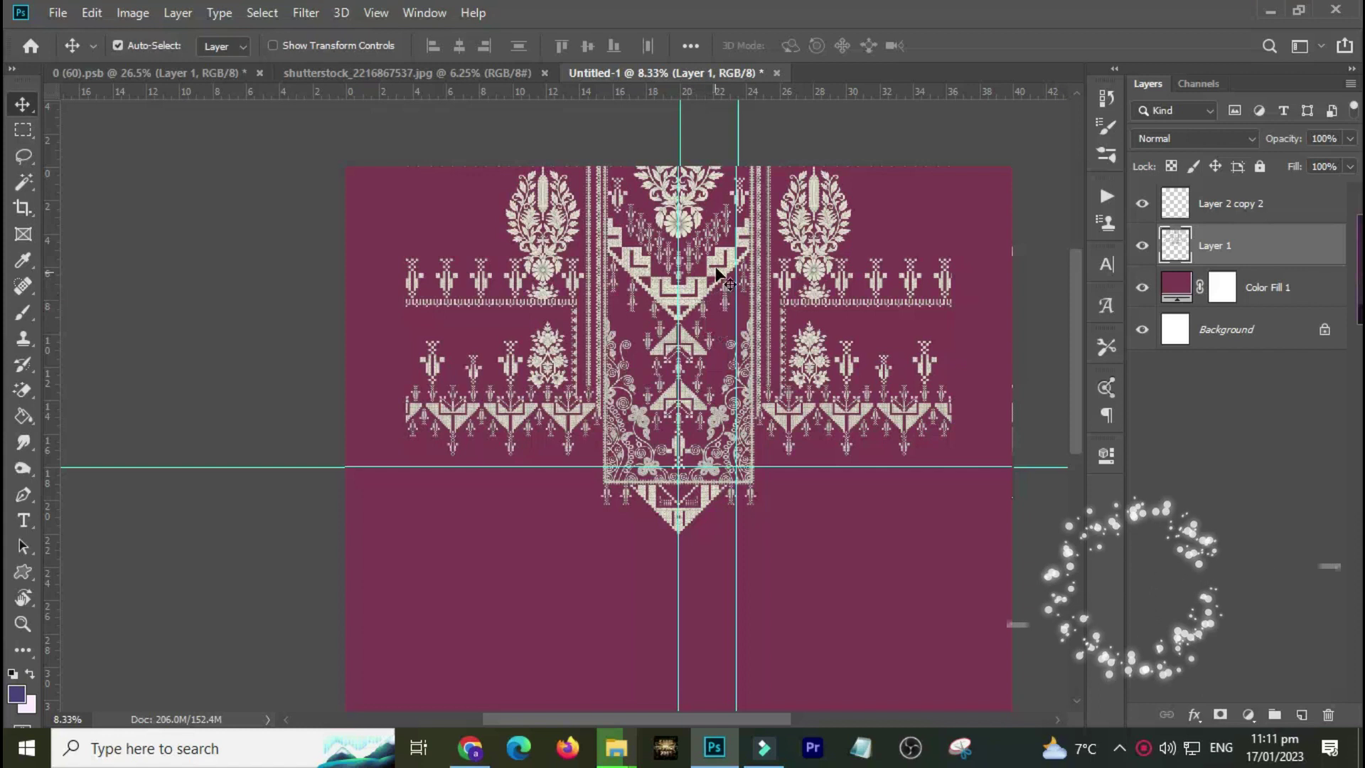
drag(813, 195, 814, 222)
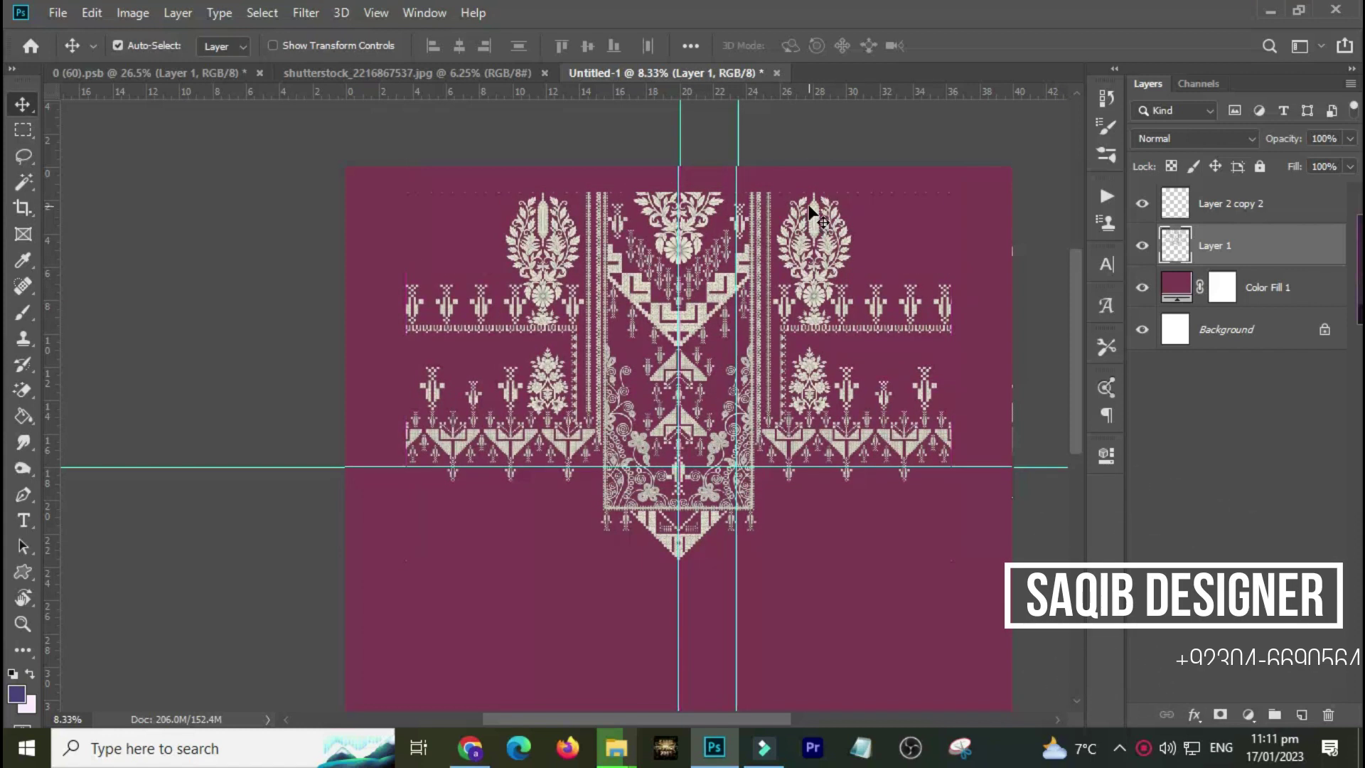
drag(765, 180, 846, 329)
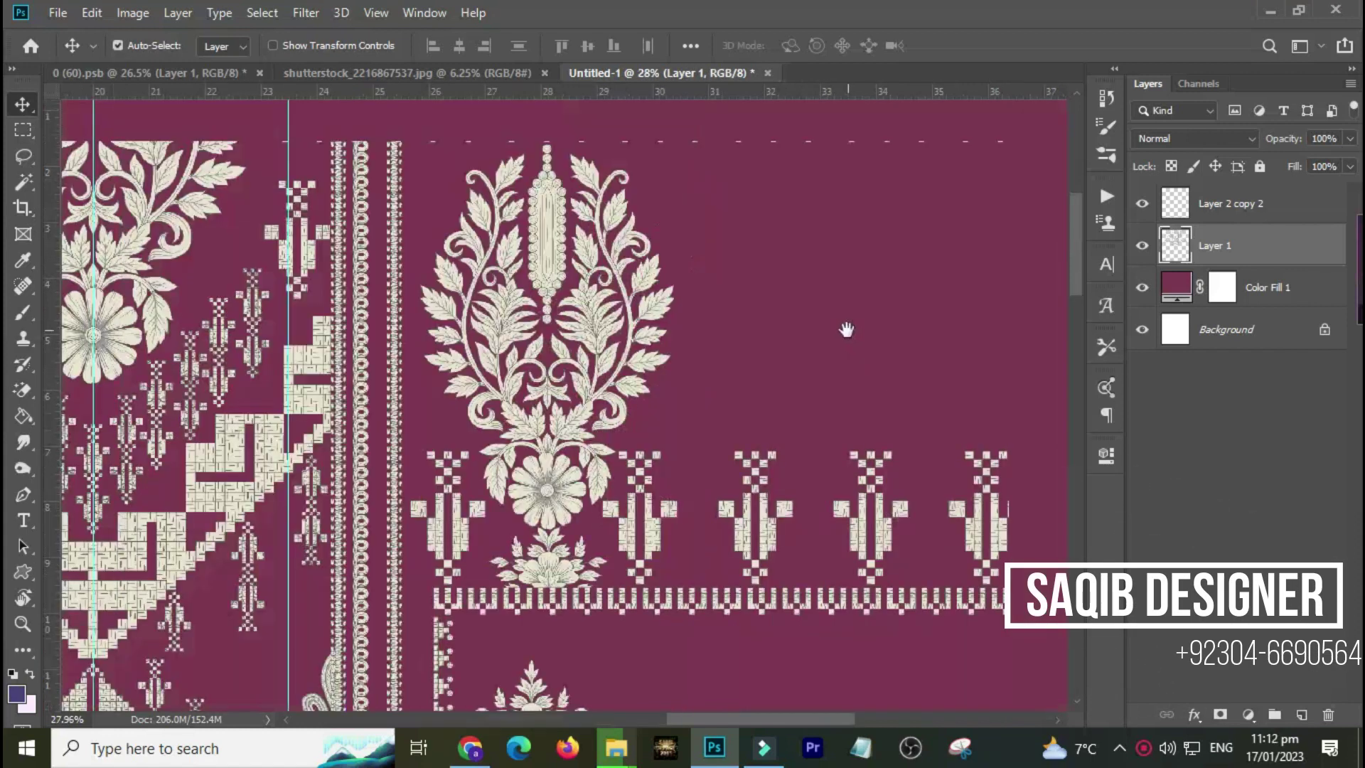
Step: Lasso the paisley motif and copy it onto a new Layer 2
drag(607, 345, 627, 364)
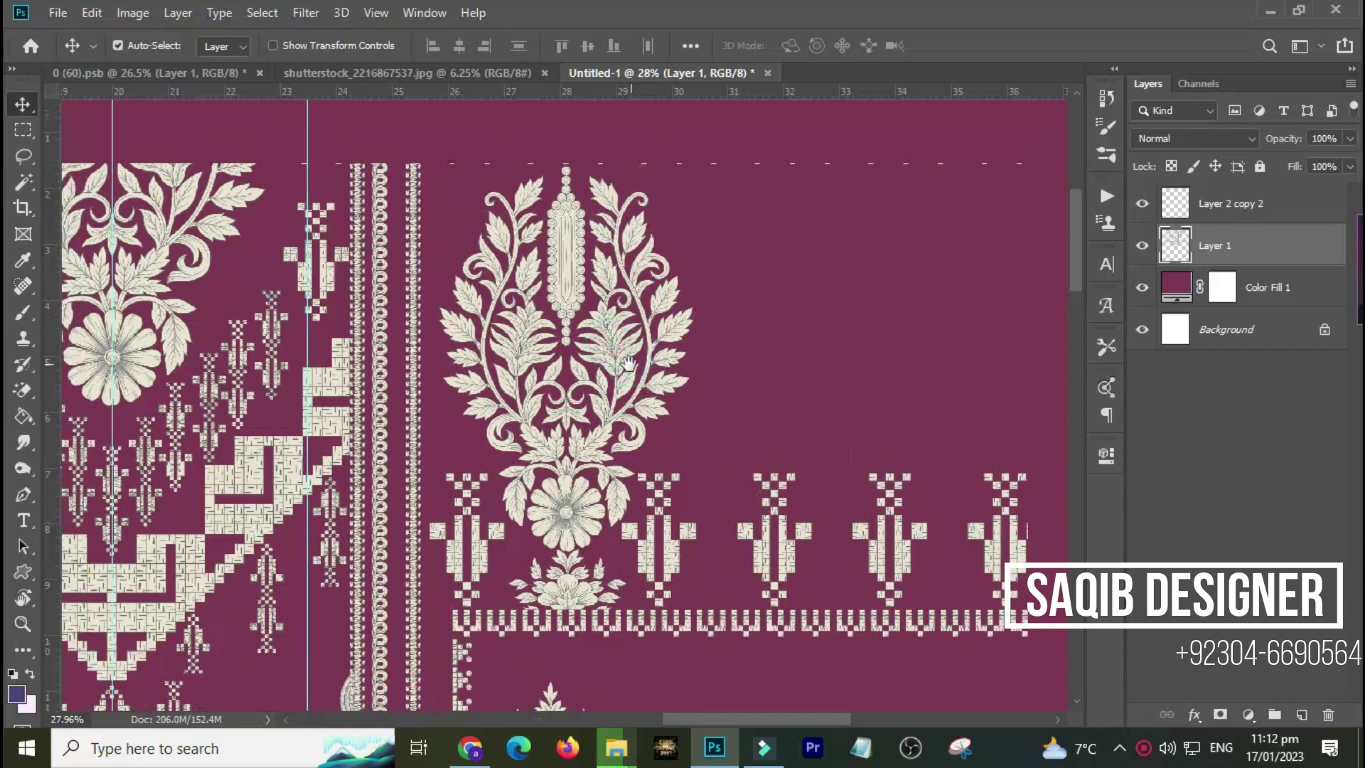
key(l)
mouse_move(426, 295)
mouse_down()
mouse_move(478, 157)
mouse_move(655, 186)
mouse_up()
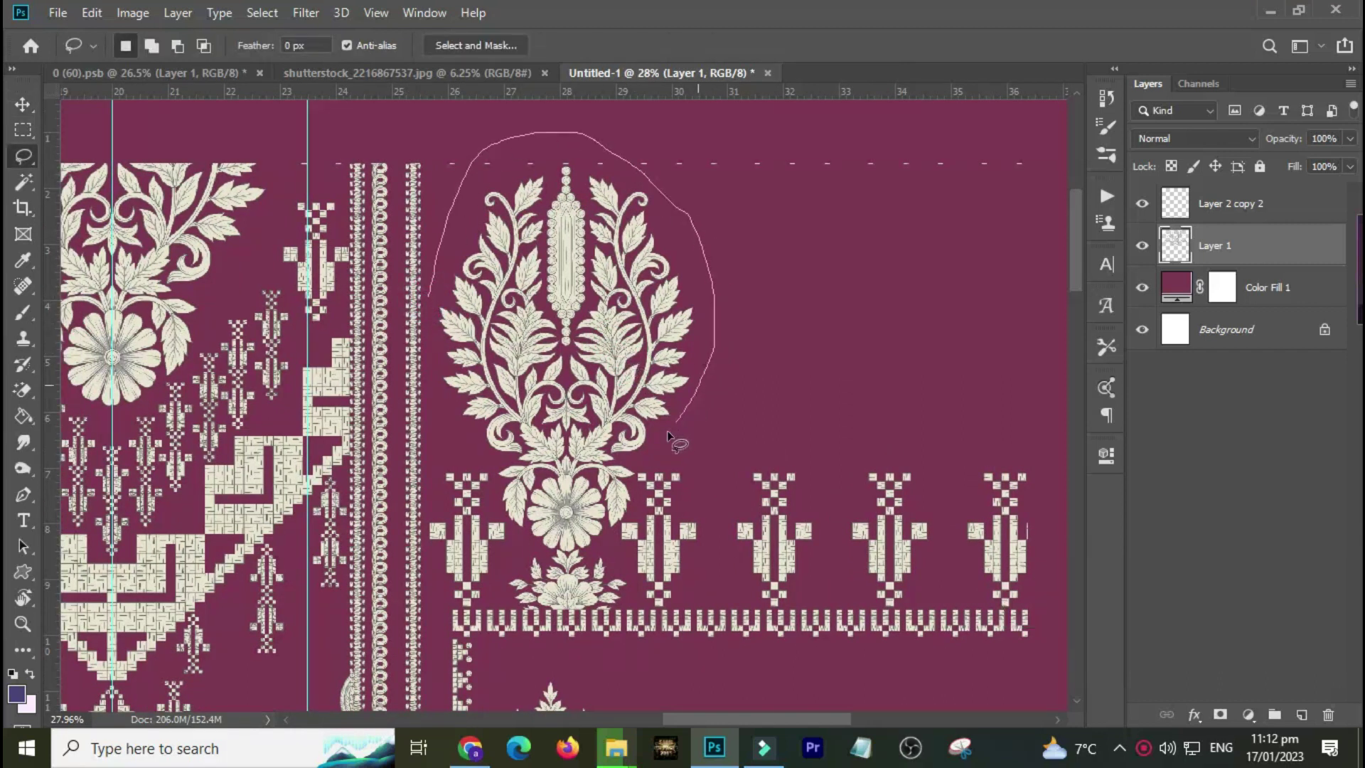
mouse_move(635, 476)
mouse_down()
mouse_move(615, 556)
mouse_move(633, 591)
mouse_move(599, 617)
mouse_move(501, 593)
mouse_move(483, 459)
mouse_move(442, 411)
mouse_up()
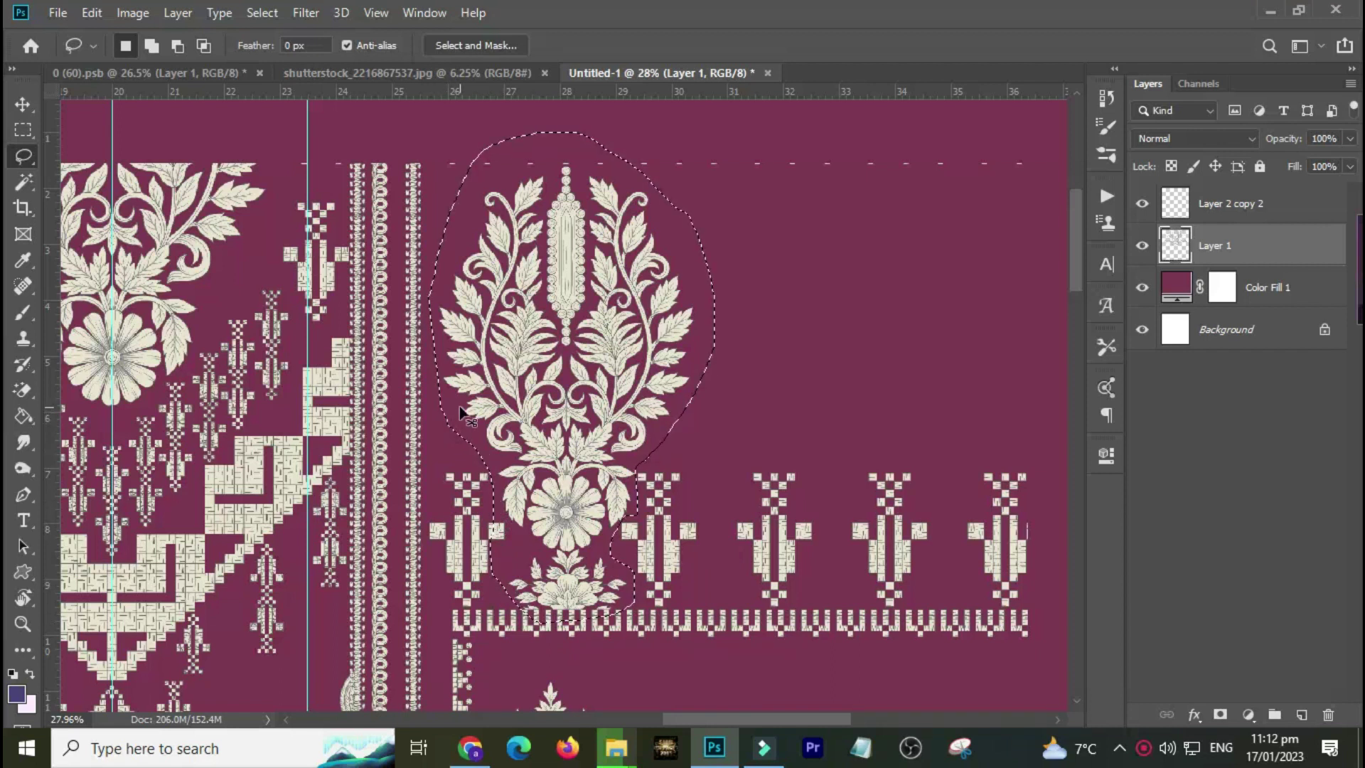
key(ctrl+j)
key(ctrl+0)
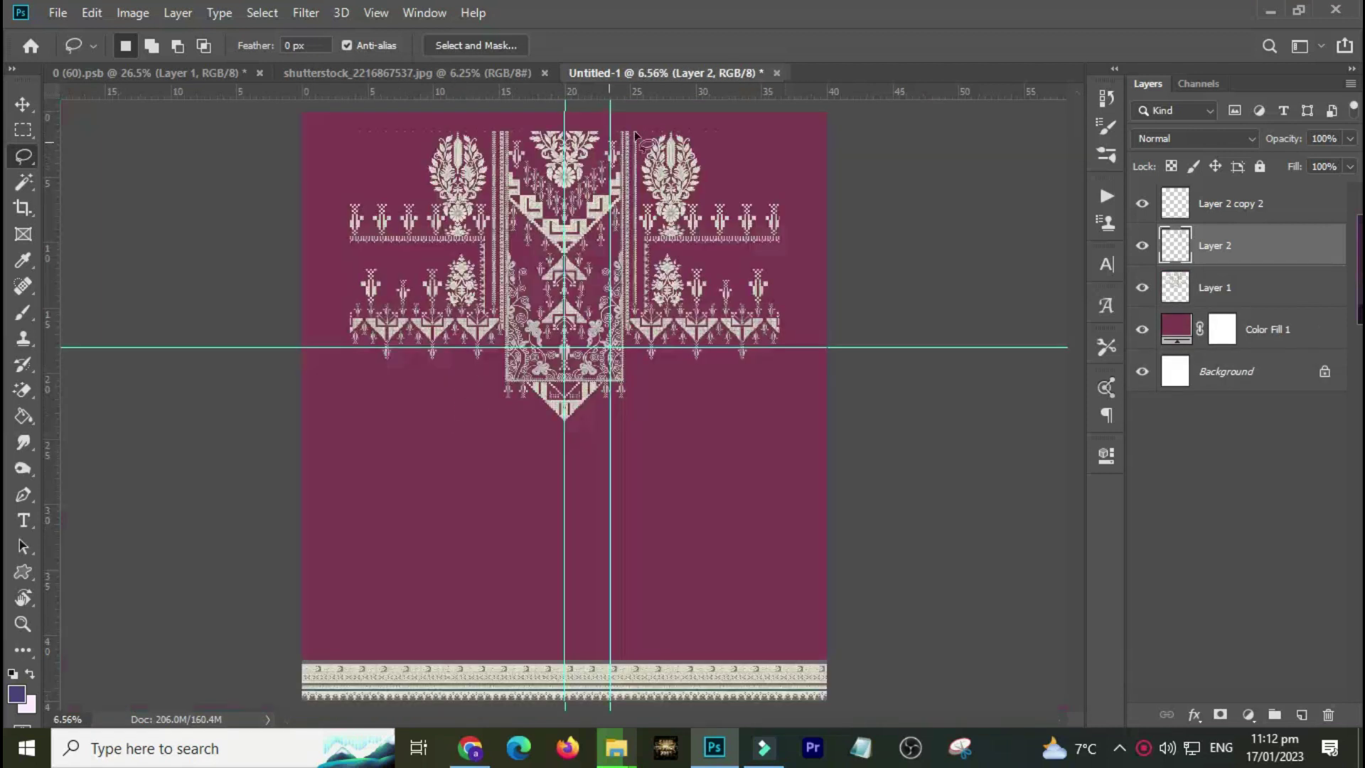
Step: Move the paisley to the bottom-right corner, then shift the neckline embroidery downward
key(b)
key(v)
drag(670, 163, 779, 590)
key(ctrl)
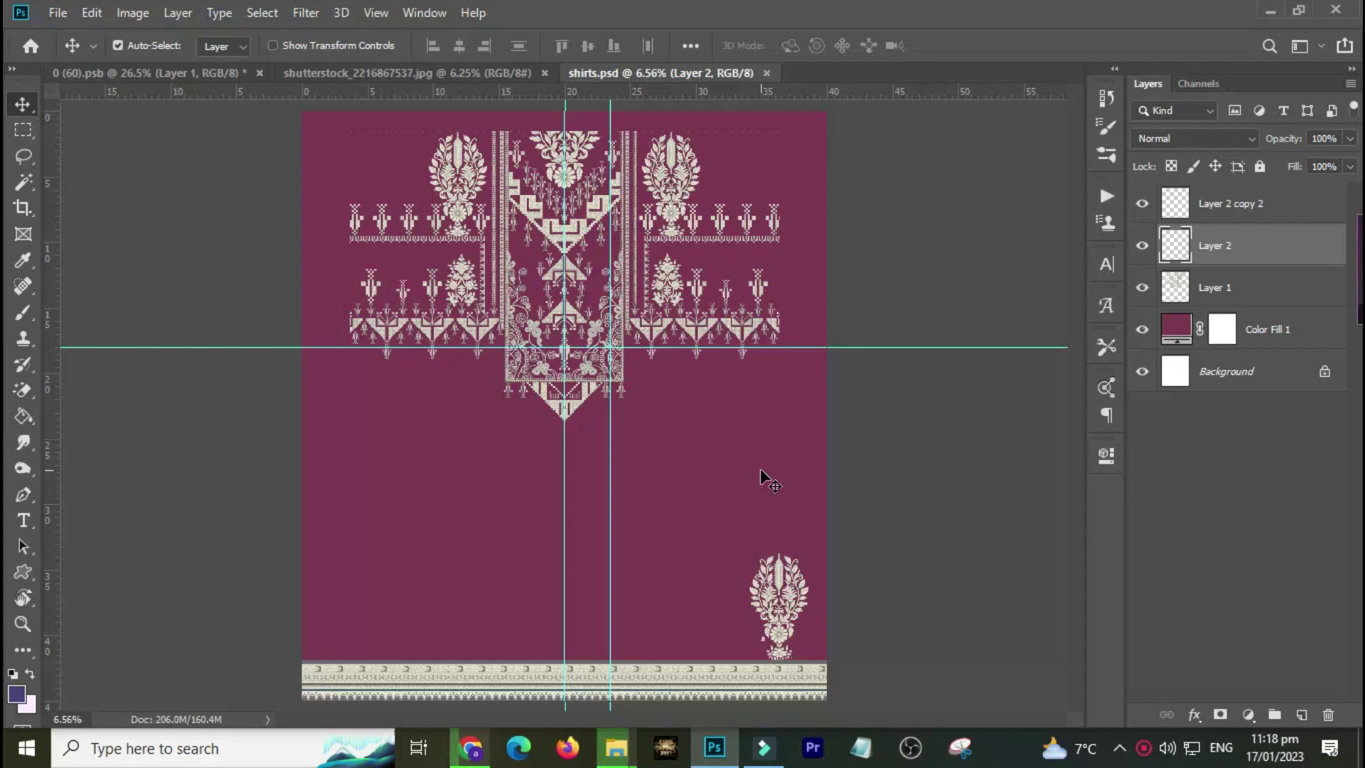
key(ctrl+space)
mouse_move(672, 162)
mouse_down()
mouse_move(669, 412)
mouse_move(668, 401)
mouse_up()
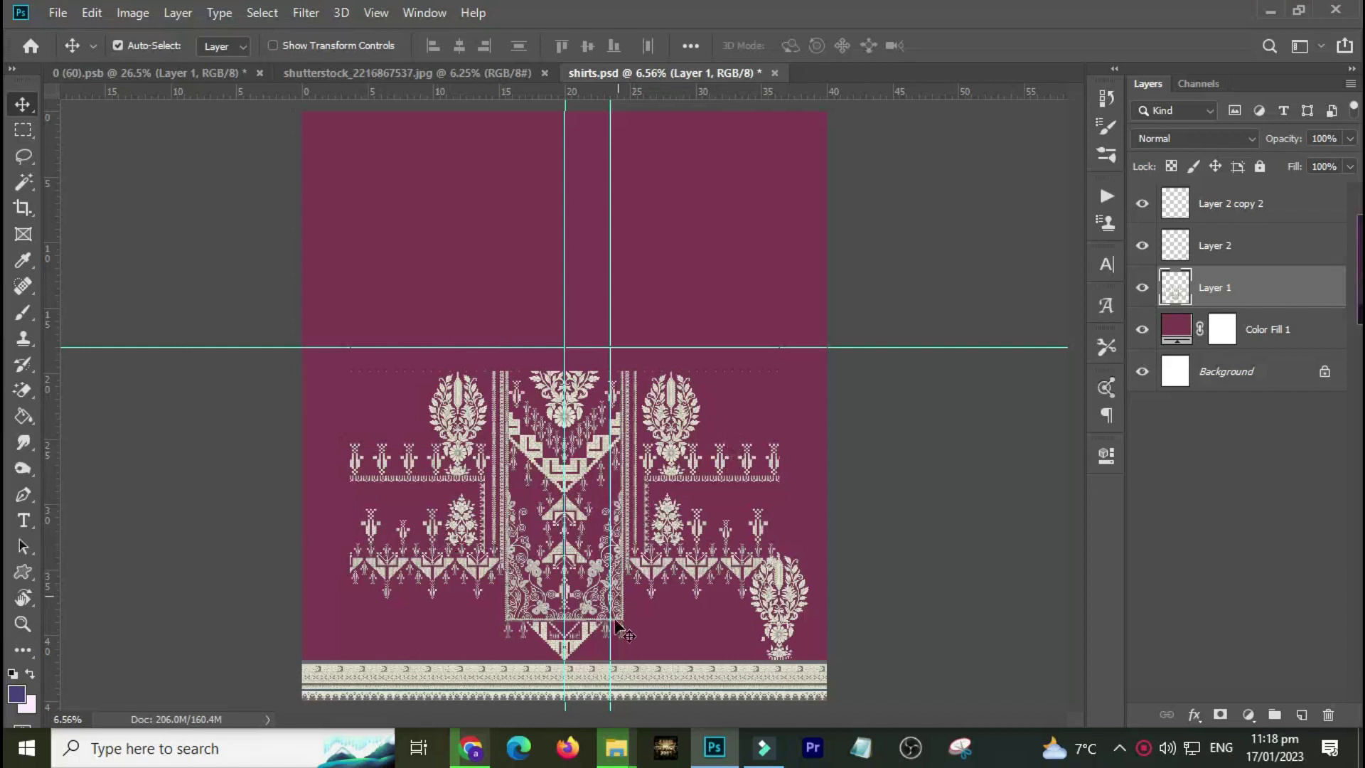
Step: Scale the neckline panel to about 84% at the top edge, and push the paisley right
drag(585, 636, 628, 380)
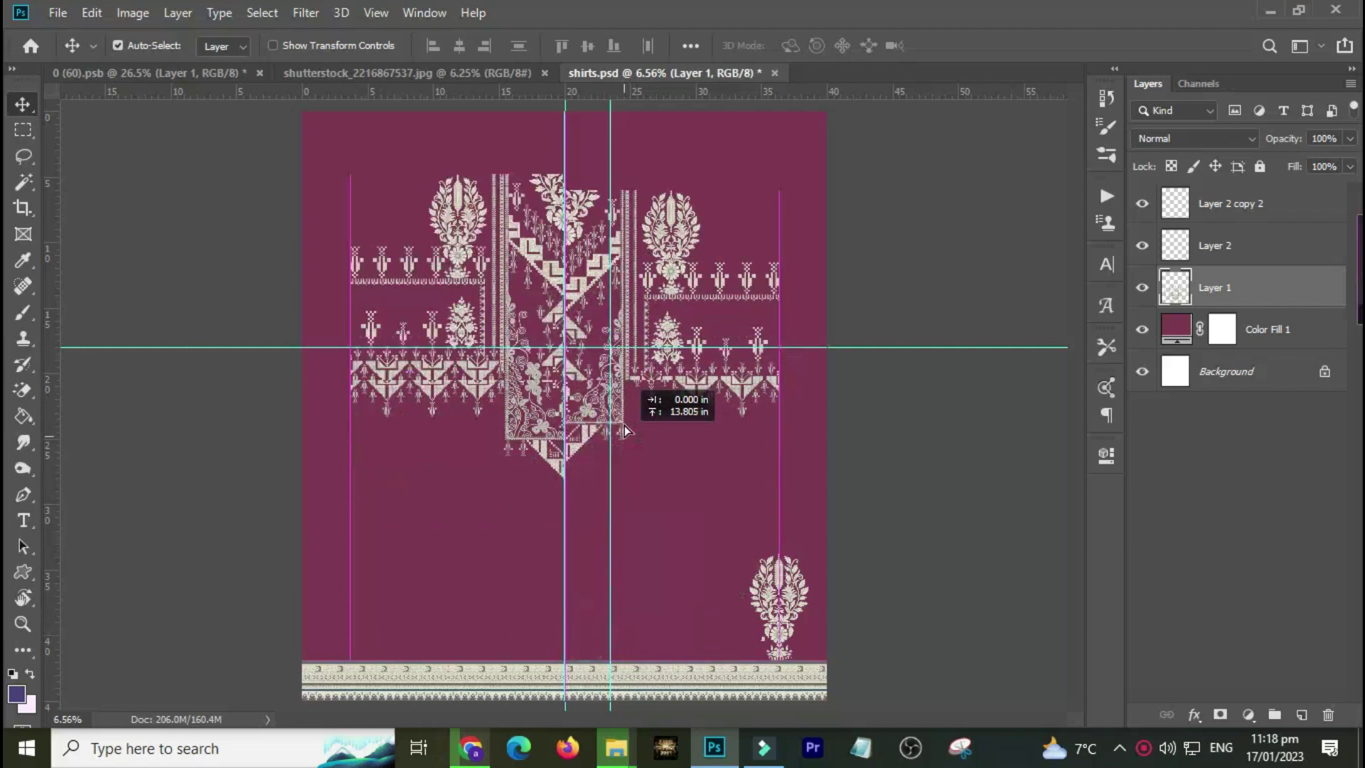
key(ctrl+t)
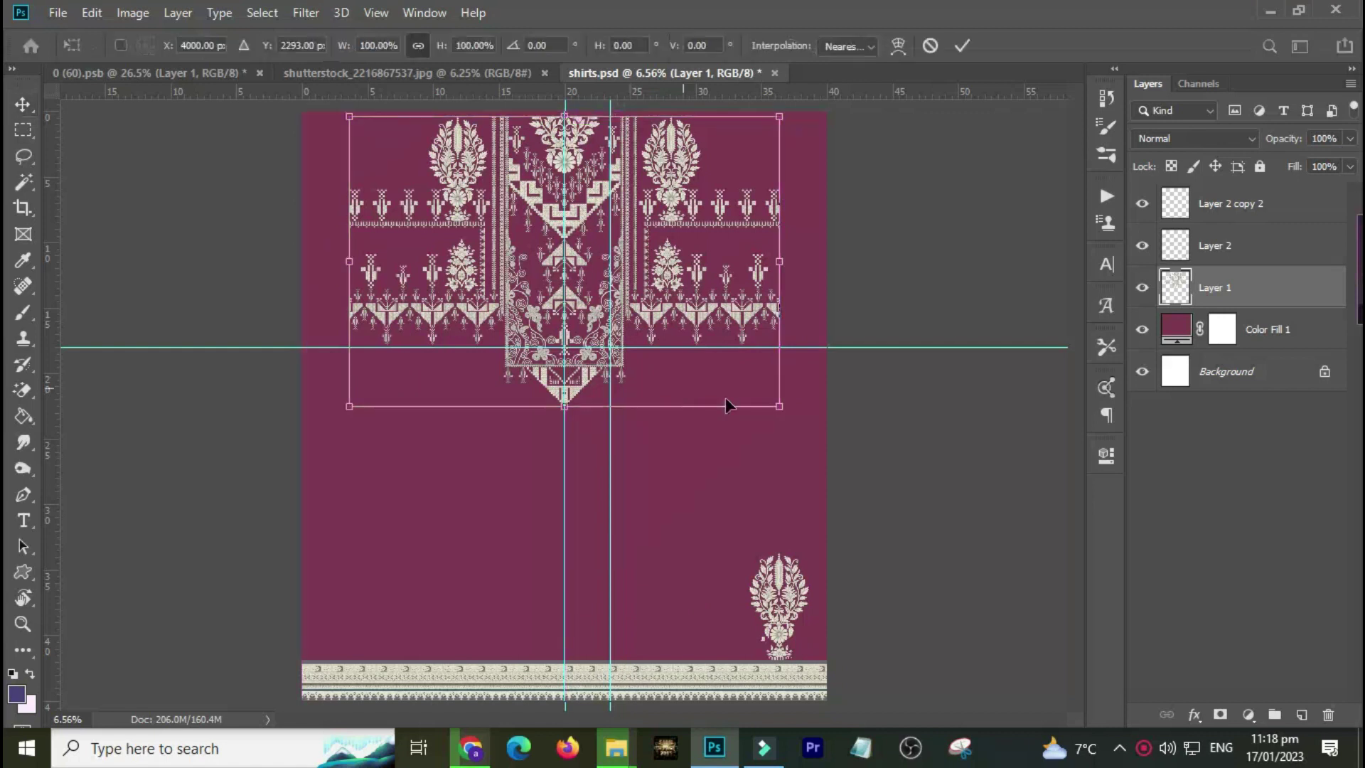
drag(780, 407, 747, 381)
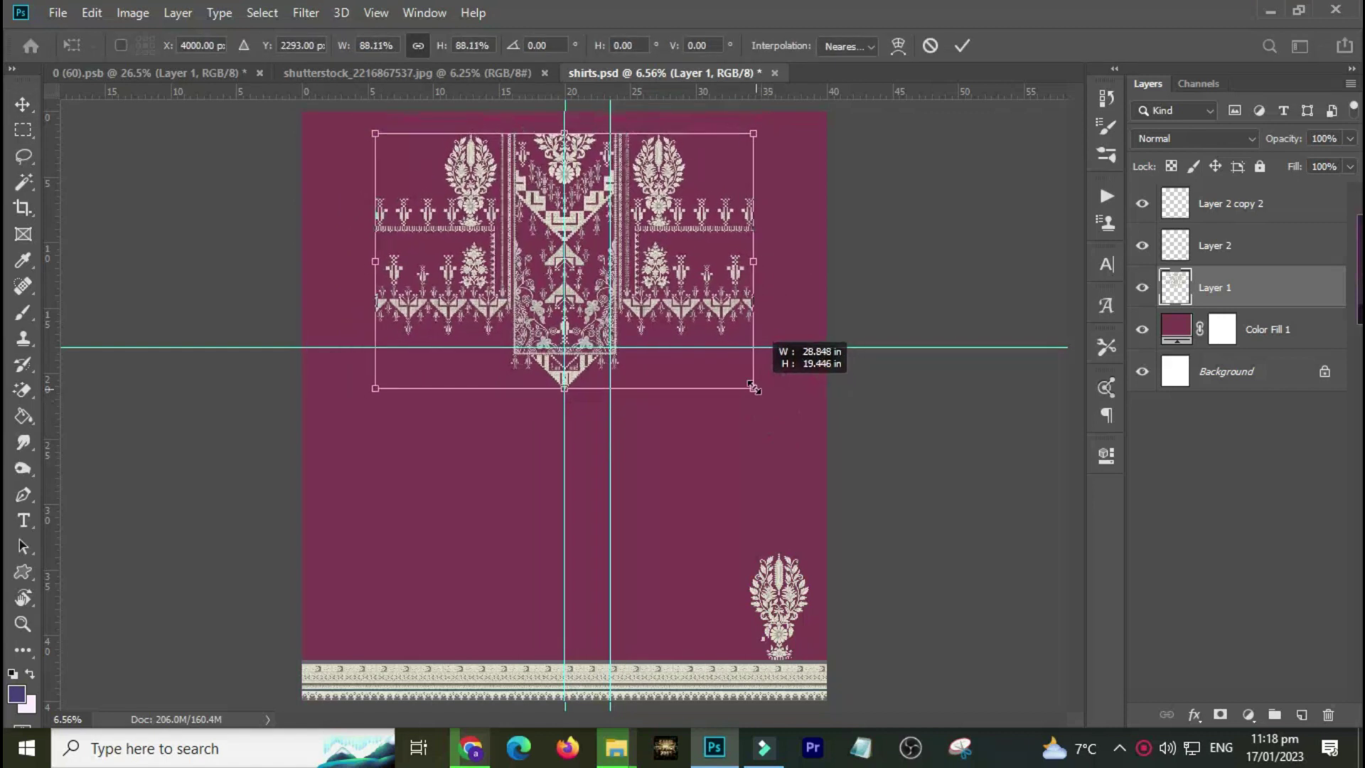
drag(700, 343, 711, 322)
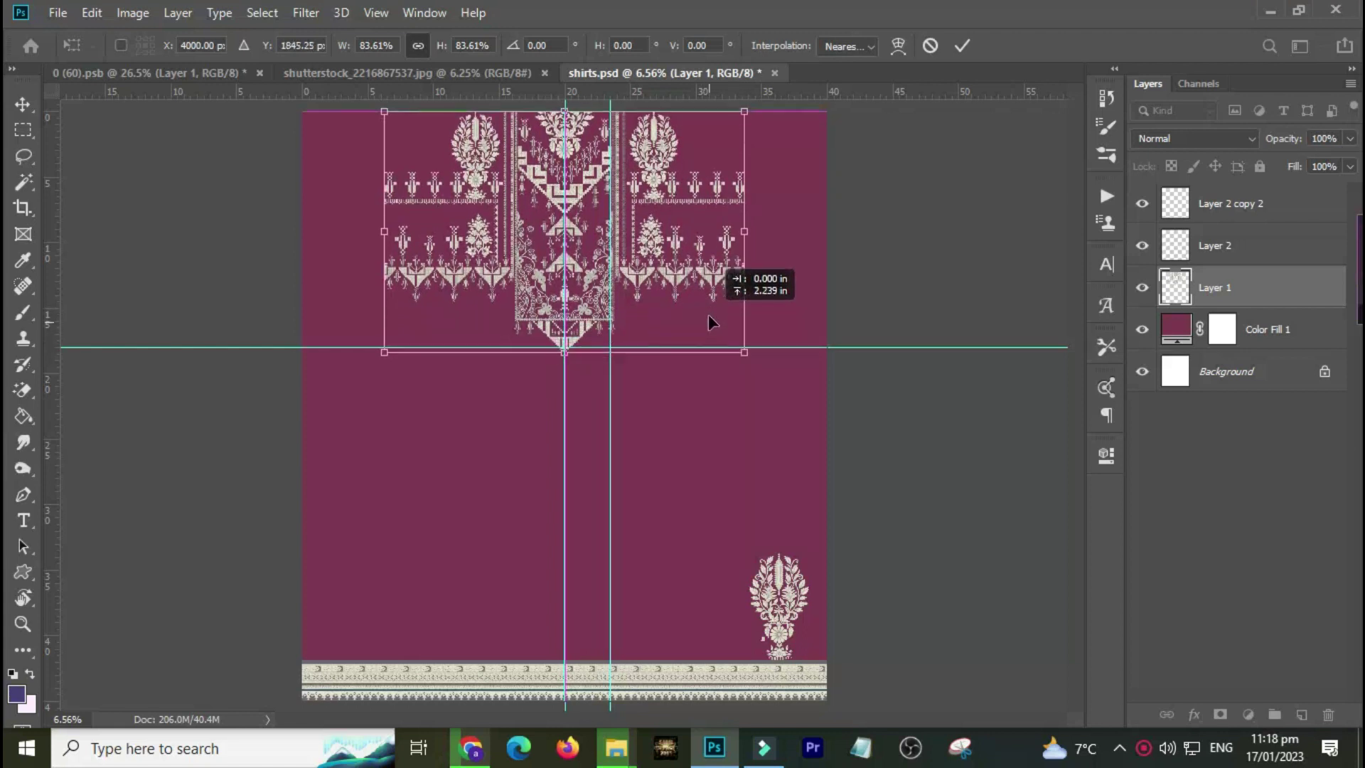
key(Return)
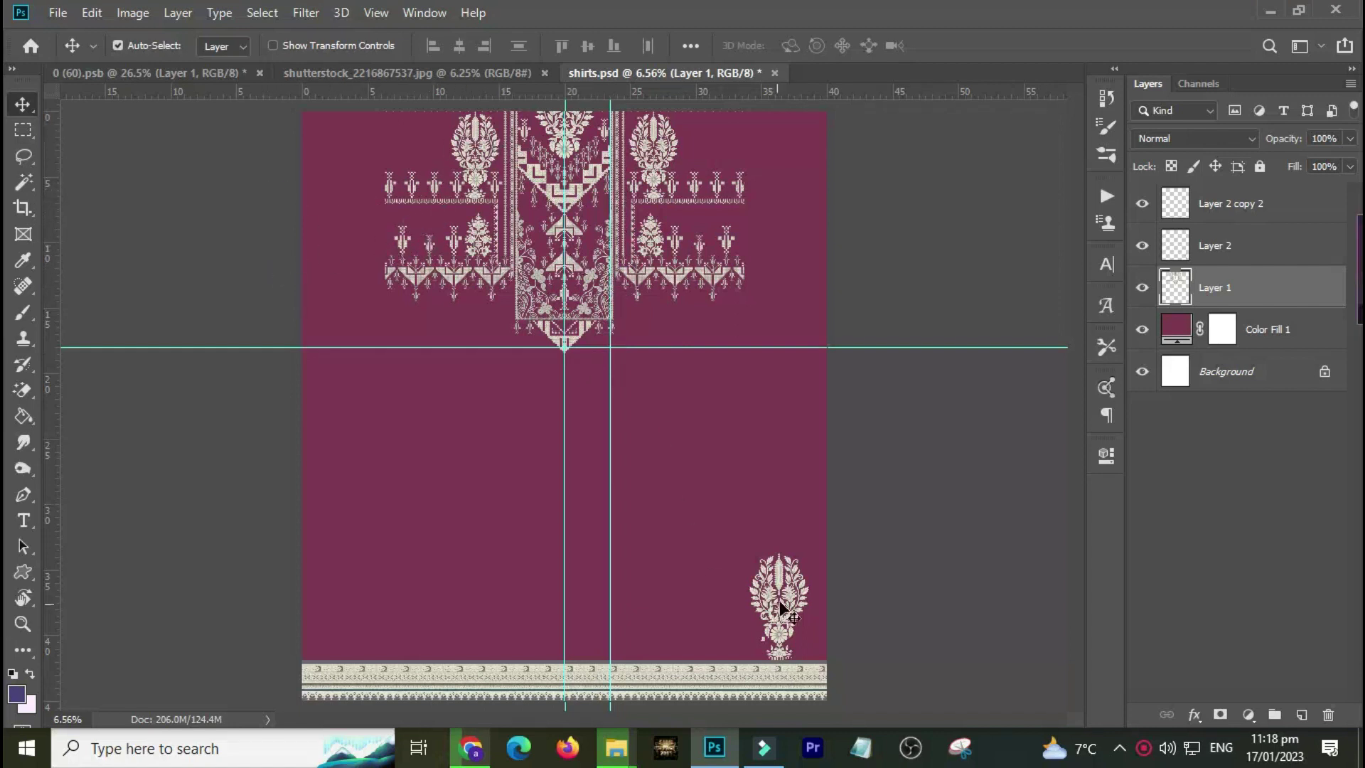
mouse_move(782, 584)
mouse_down()
mouse_move(802, 594)
mouse_move(800, 613)
mouse_up()
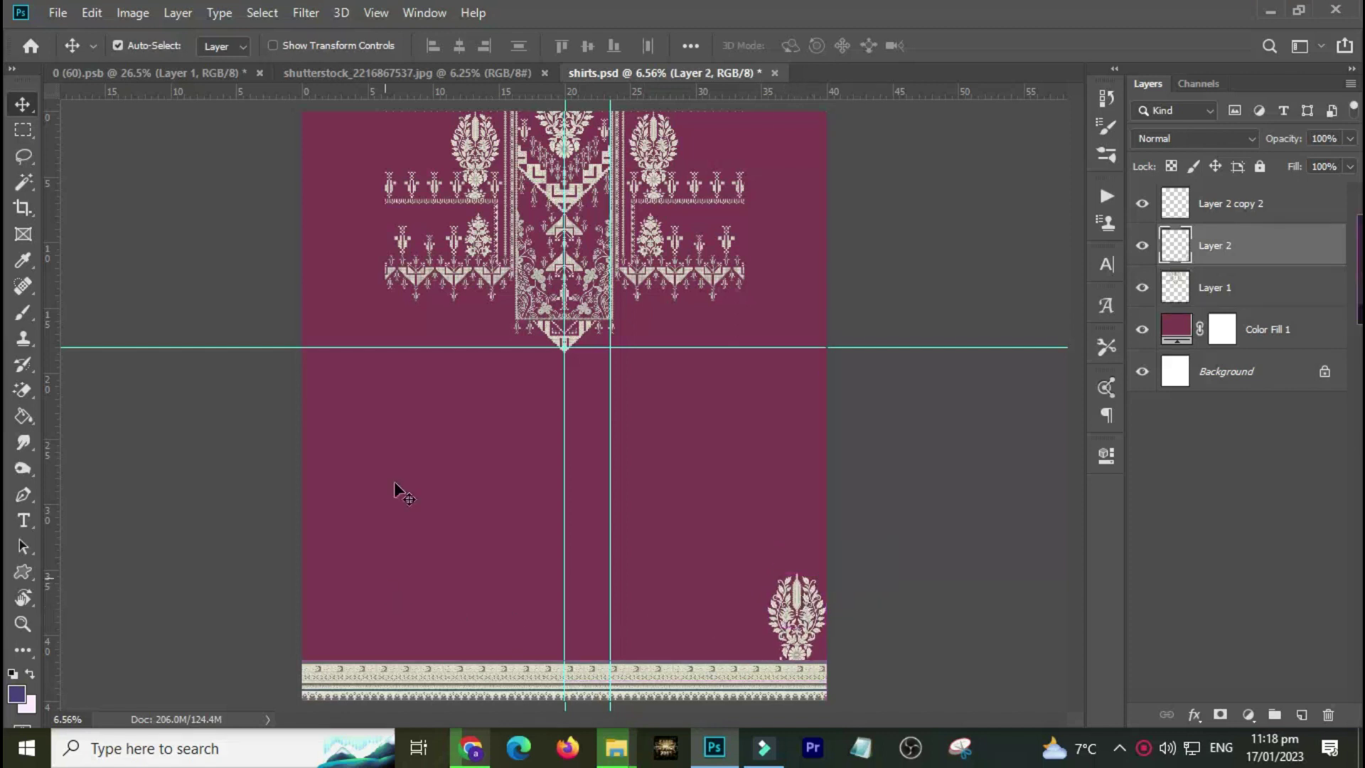
Step: Draw a Normal-style marquee around the small motif row and its border line
key(ctrl)
mouse_move(383, 142)
mouse_down()
mouse_move(691, 316)
mouse_move(672, 238)
mouse_up()
mouse_move(569, 418)
mouse_down()
mouse_move(648, 353)
mouse_move(707, 343)
mouse_up()
key(m)
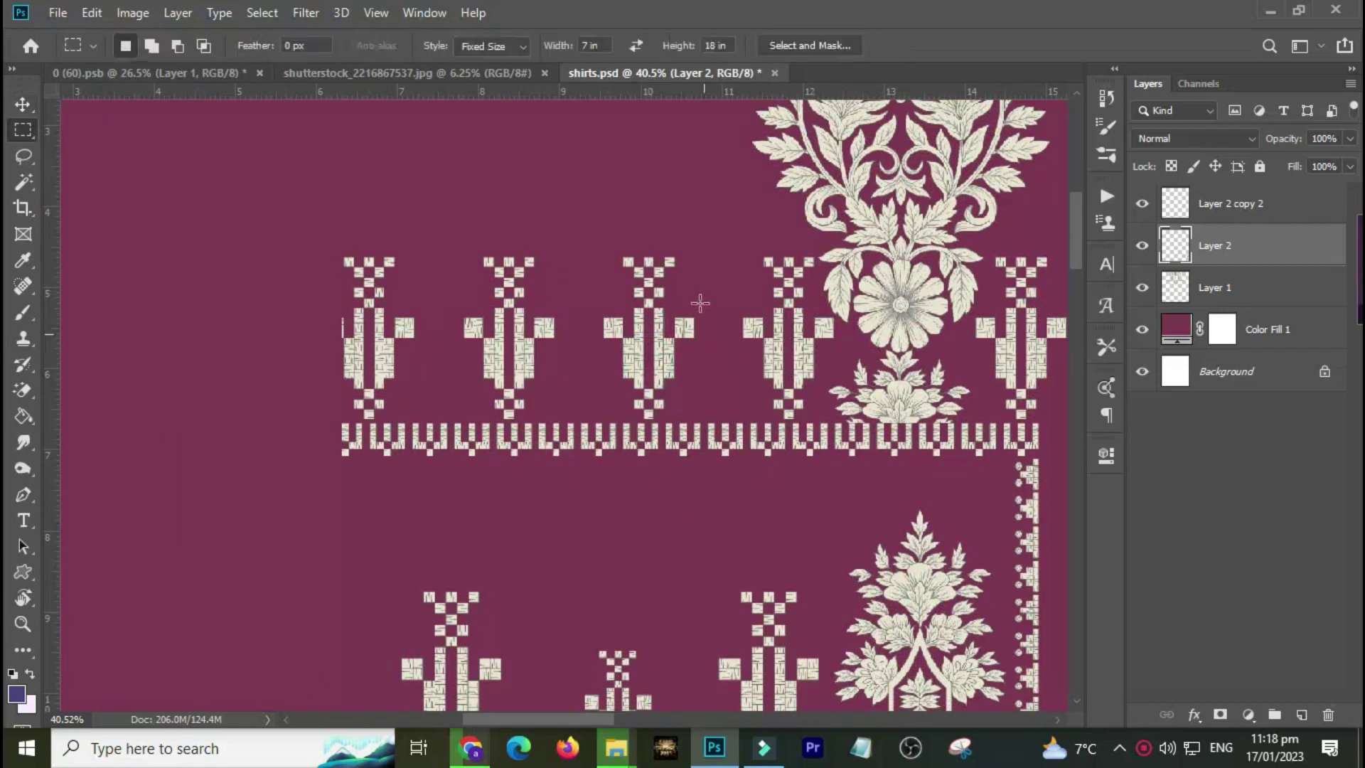
drag(717, 238, 313, 472)
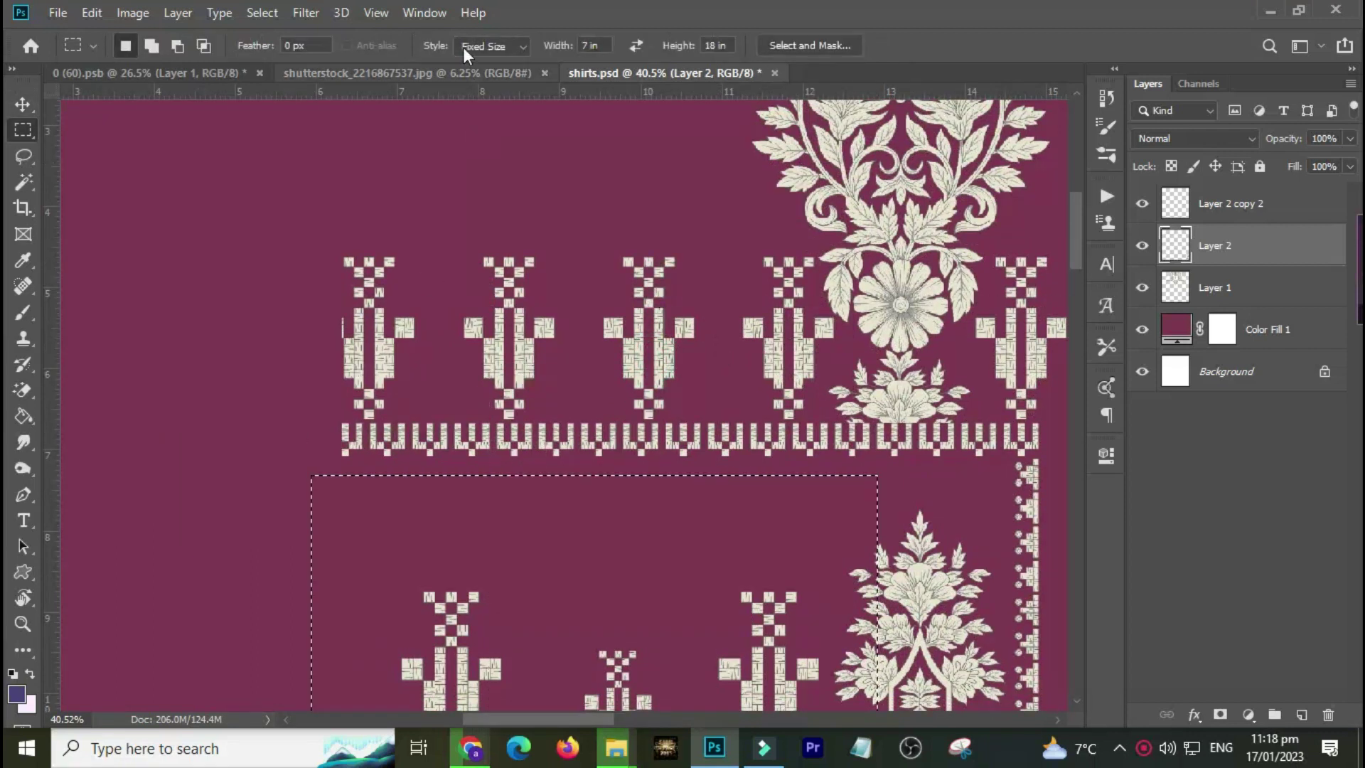
click(487, 47)
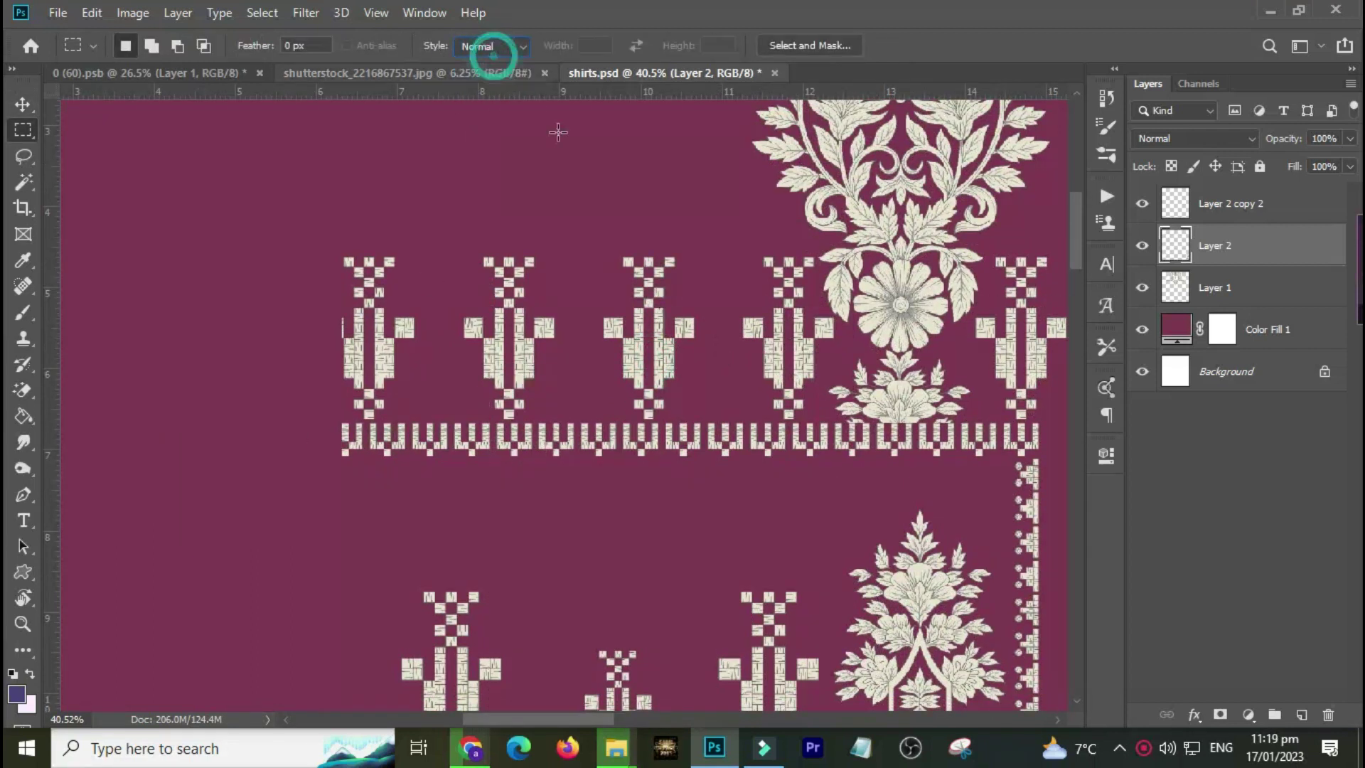
drag(719, 202, 247, 509)
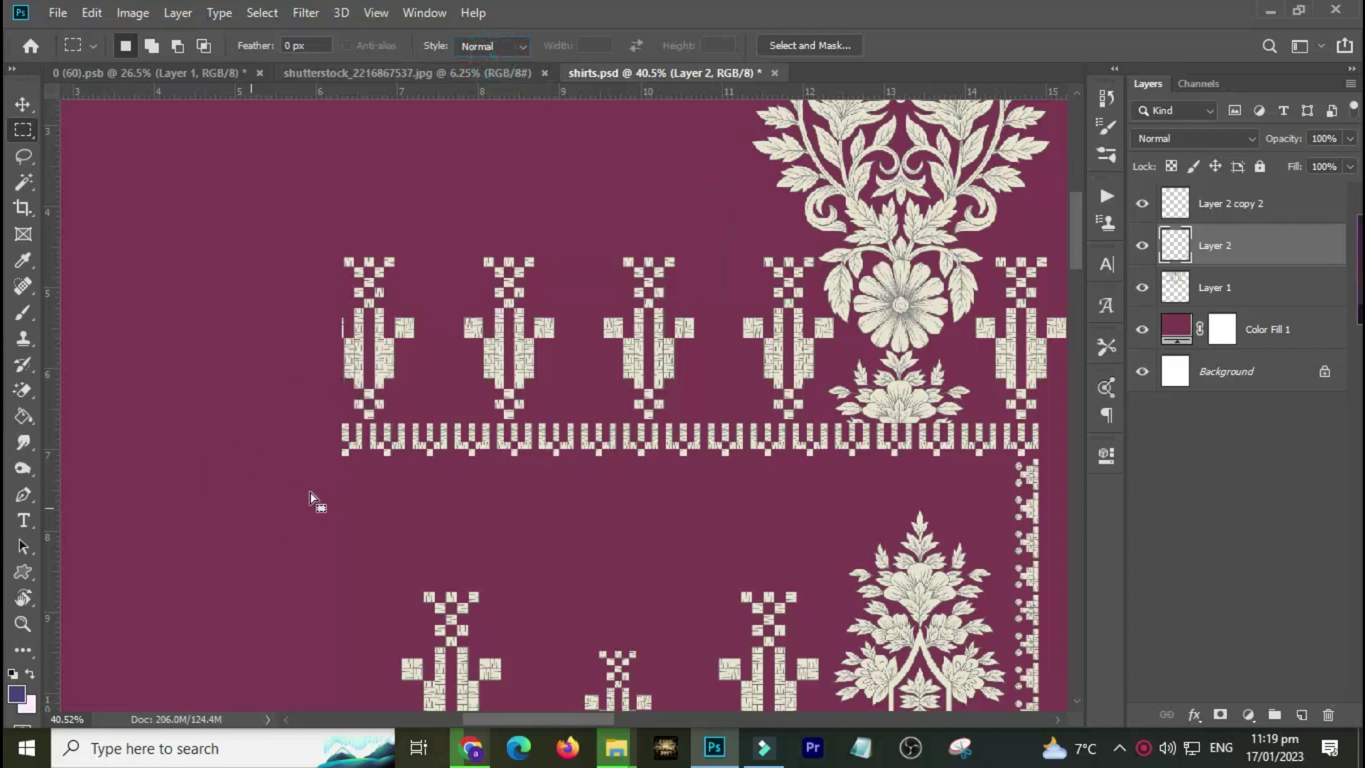
Step: Refine the selection edge and copy the motif row into a new Layer 3
drag(696, 437, 704, 399)
drag(359, 508, 253, 555)
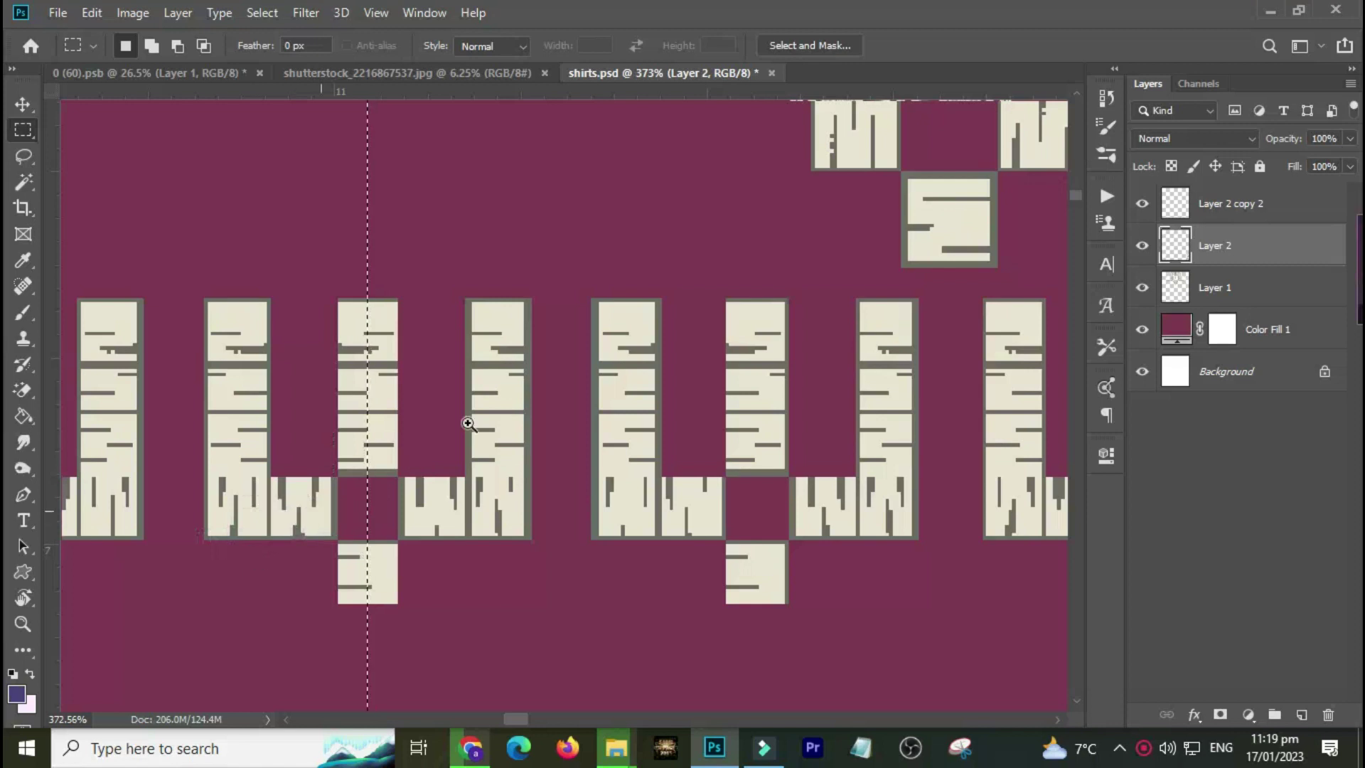
scroll(466, 406, down, 3)
scroll(462, 404, down, 2)
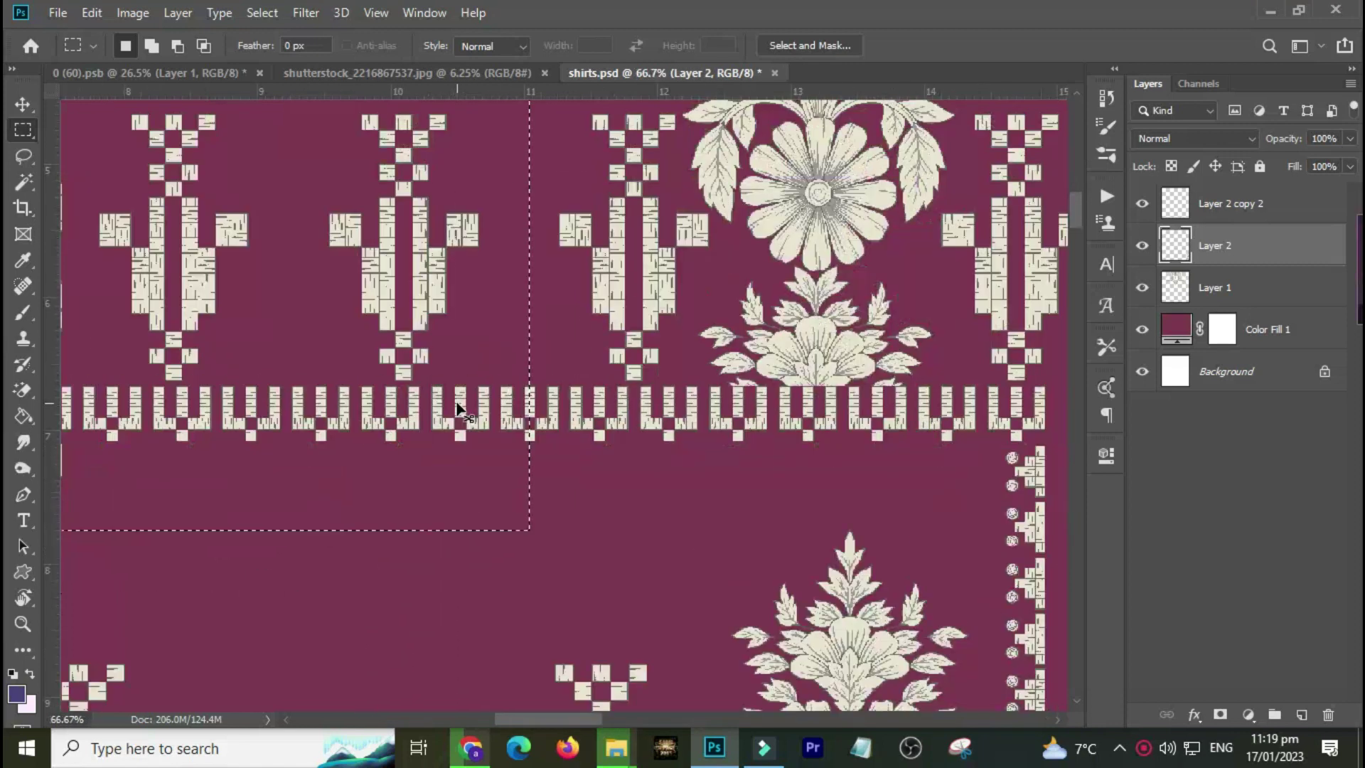
scroll(462, 404, down, 2)
scroll(719, 403, left, 4)
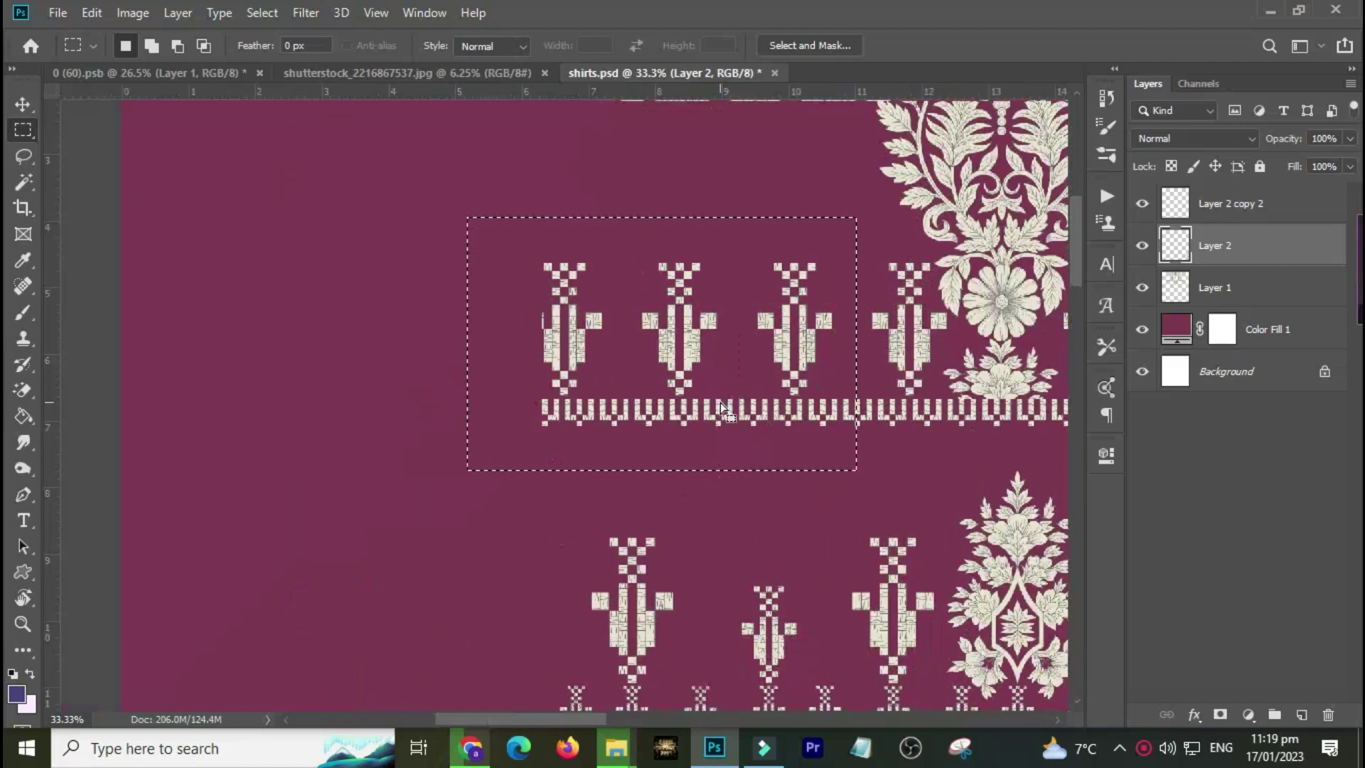
key(ctrl+j)
key(Return)
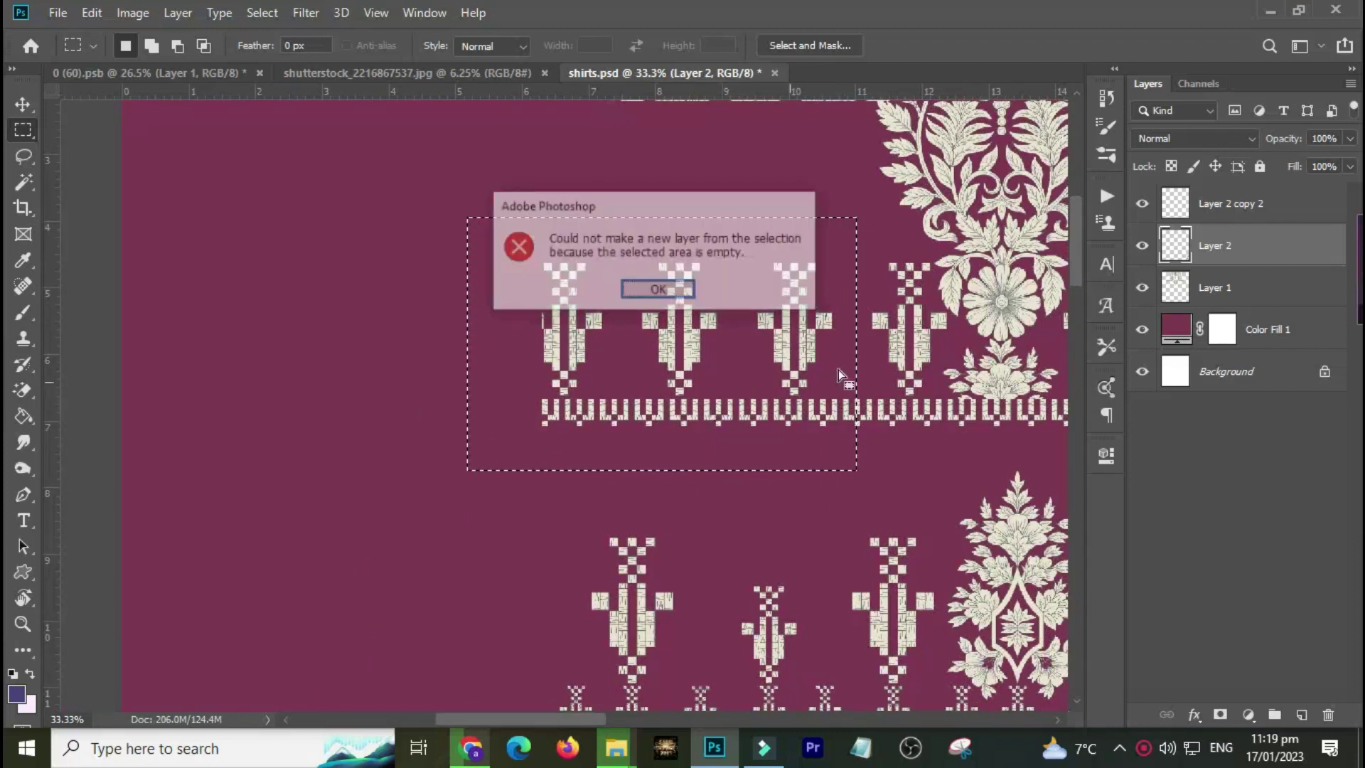
key(v)
key(ctrl+j)
key(ctrl+d)
scroll(907, 352, down, 5)
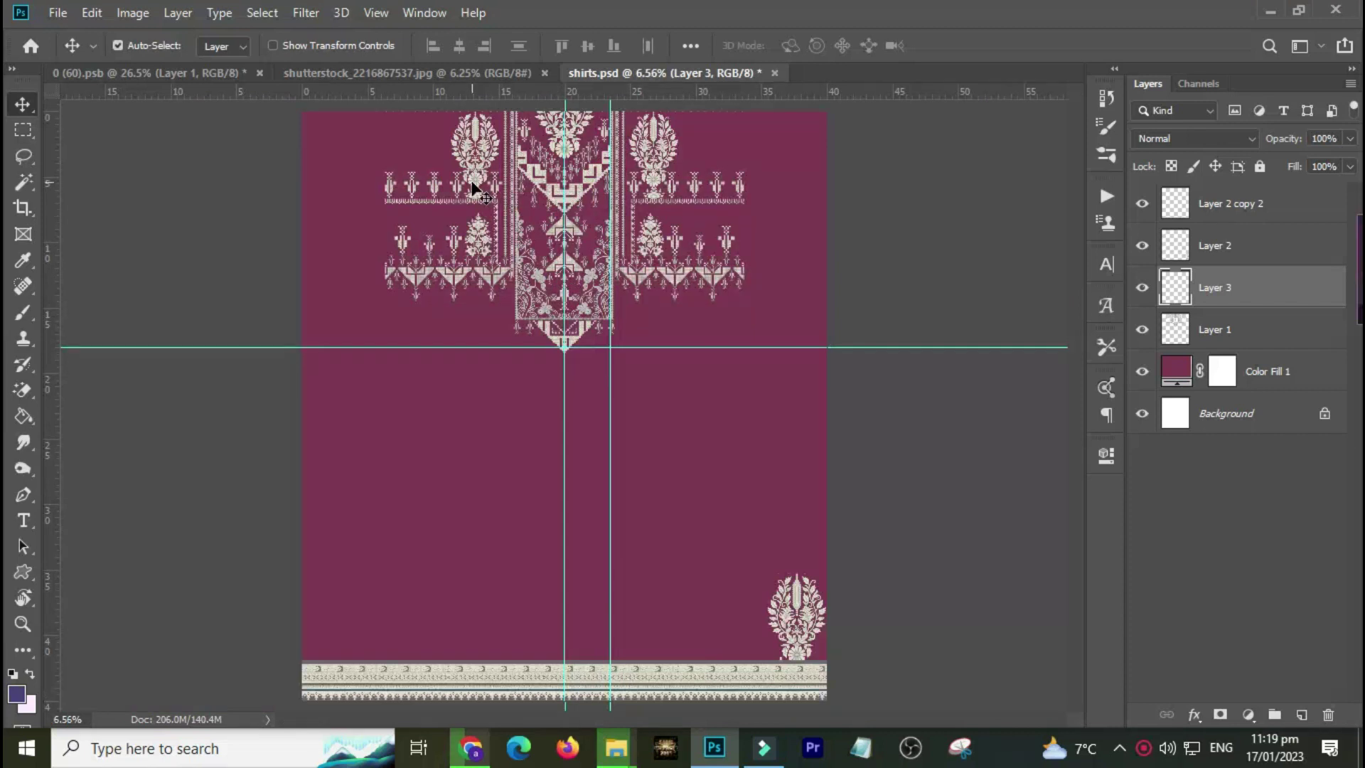
Step: Nudge Layer 3's motif row with the arrow keys and move it left to the page edge
key(ctrl)
mouse_move(302, 146)
mouse_down()
mouse_move(475, 238)
mouse_move(566, 240)
mouse_move(700, 373)
mouse_move(434, 359)
mouse_move(493, 349)
mouse_up()
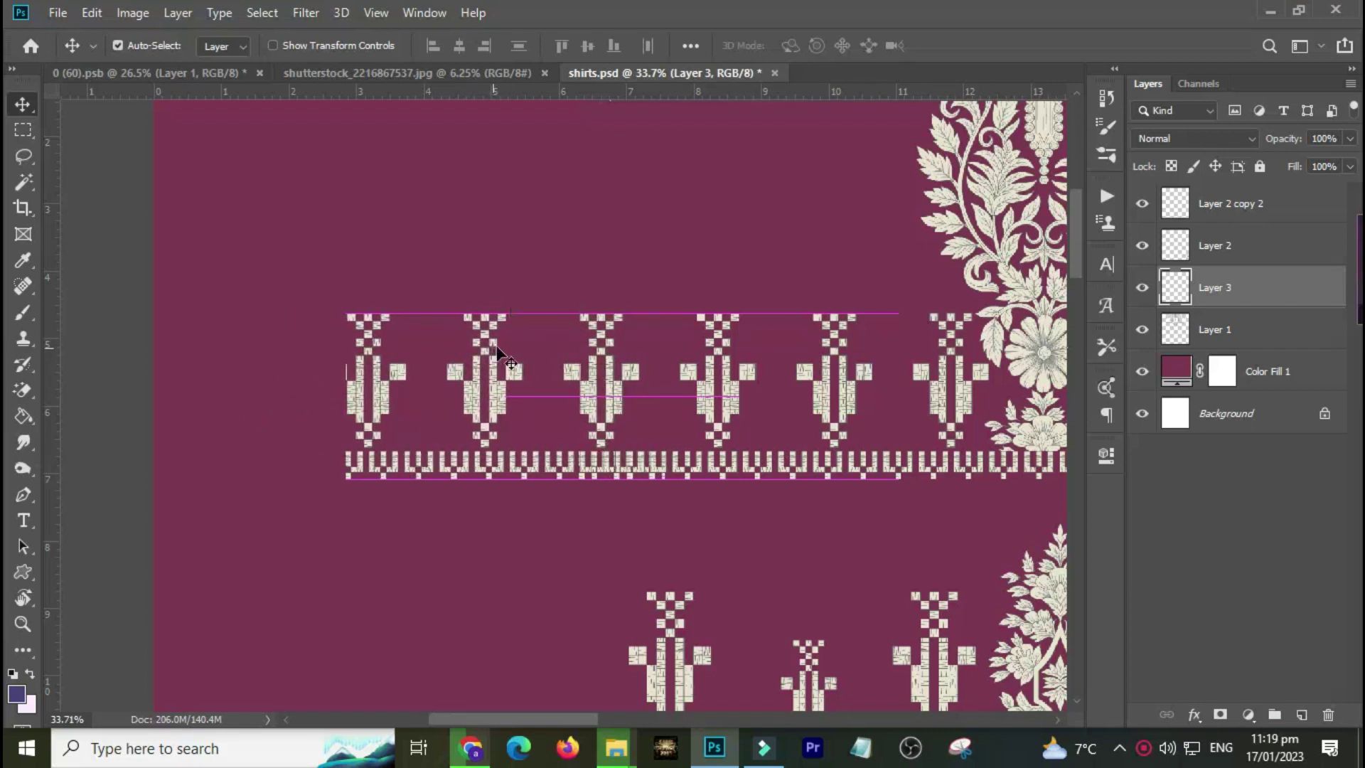
drag(548, 288, 652, 474)
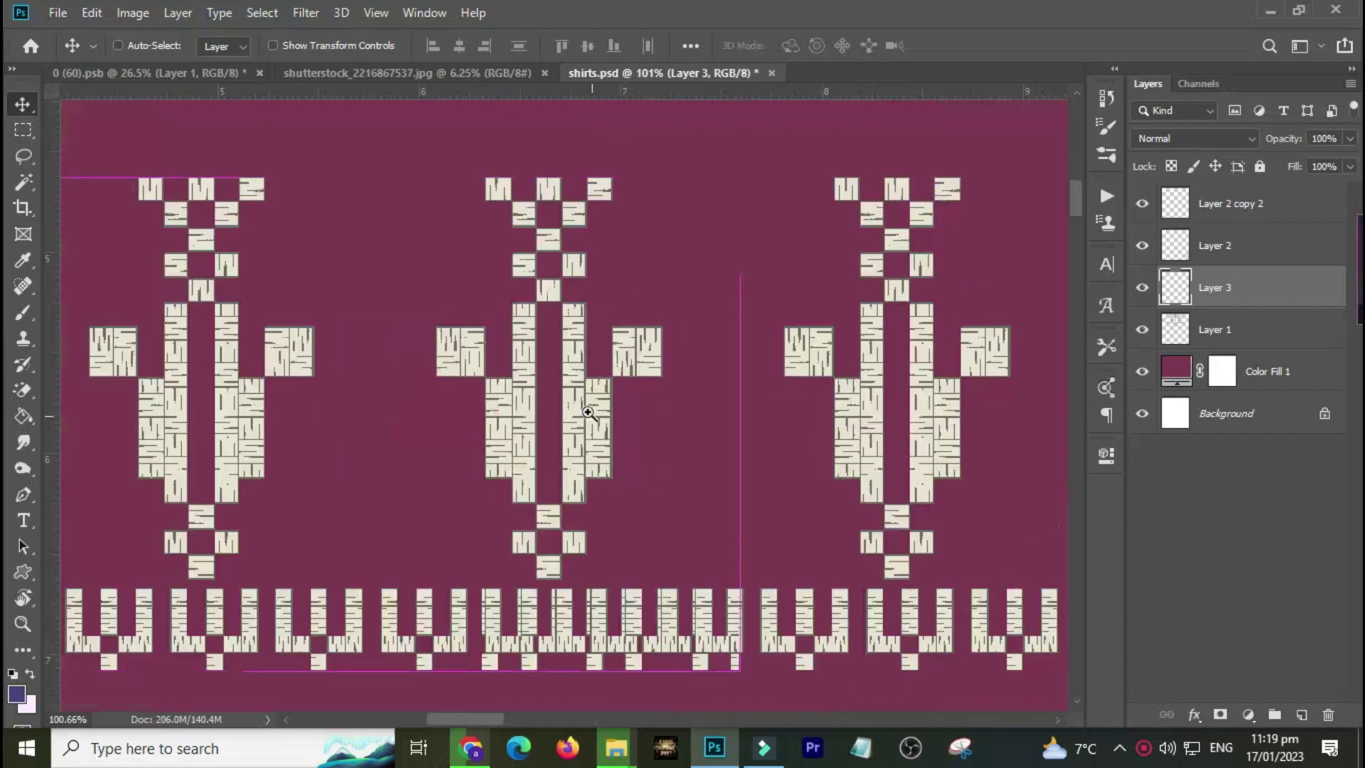
key(Right)
key(Right)
key(Right)
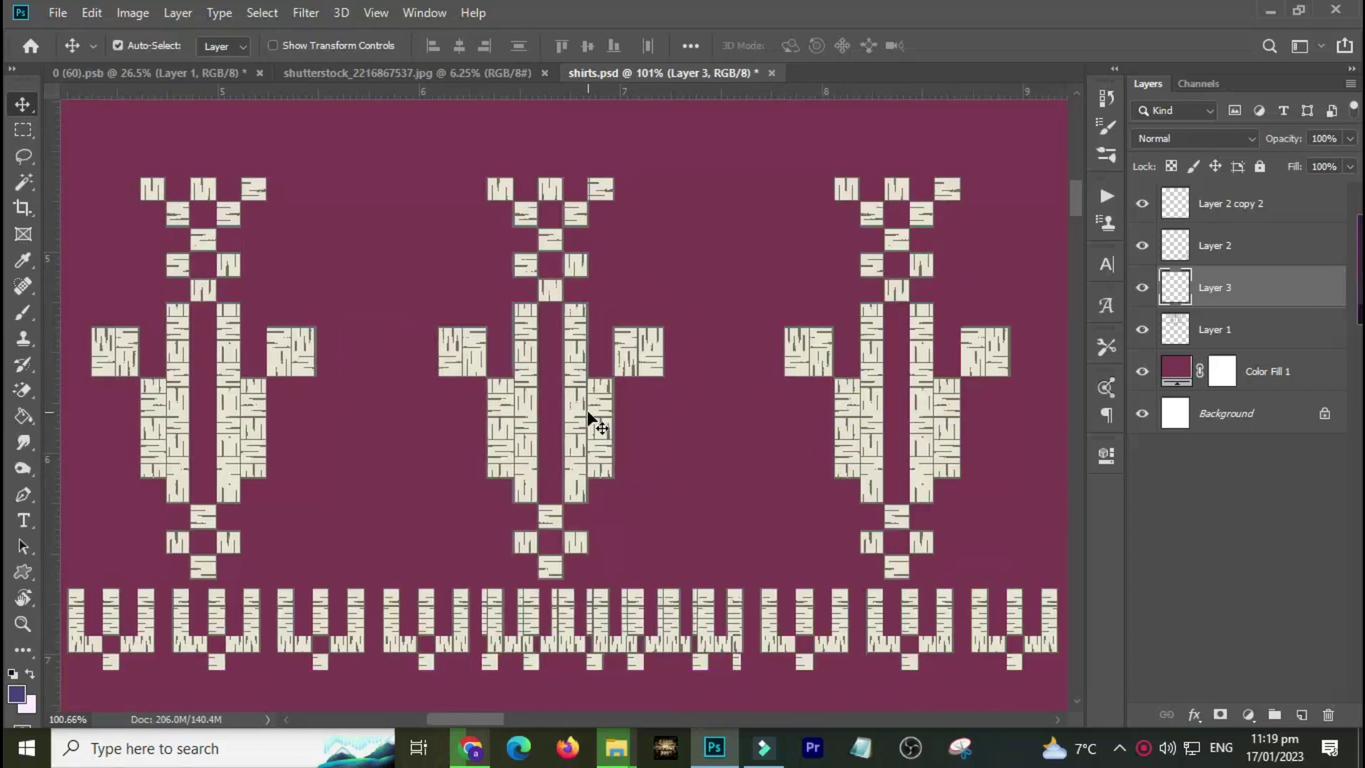
key(Left)
key(Left)
key(Left)
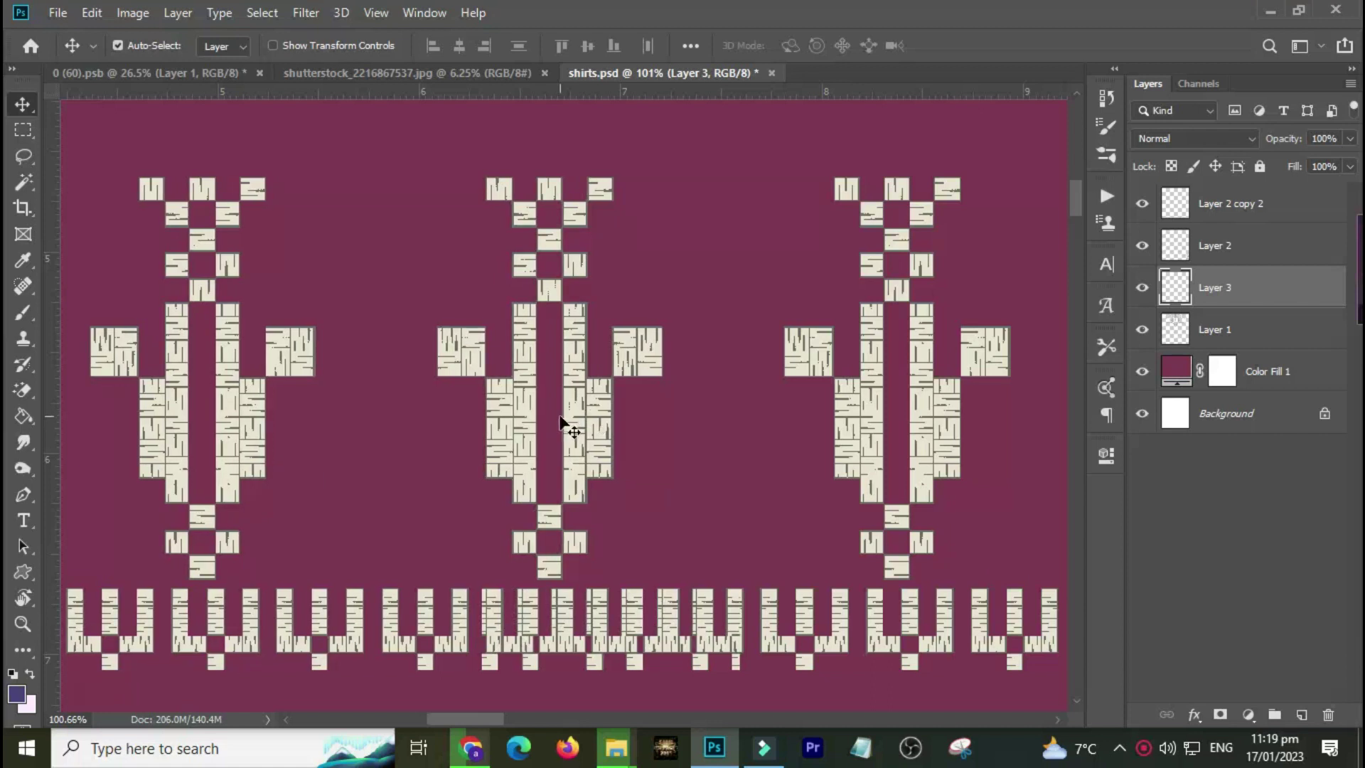
key(ctrl+0)
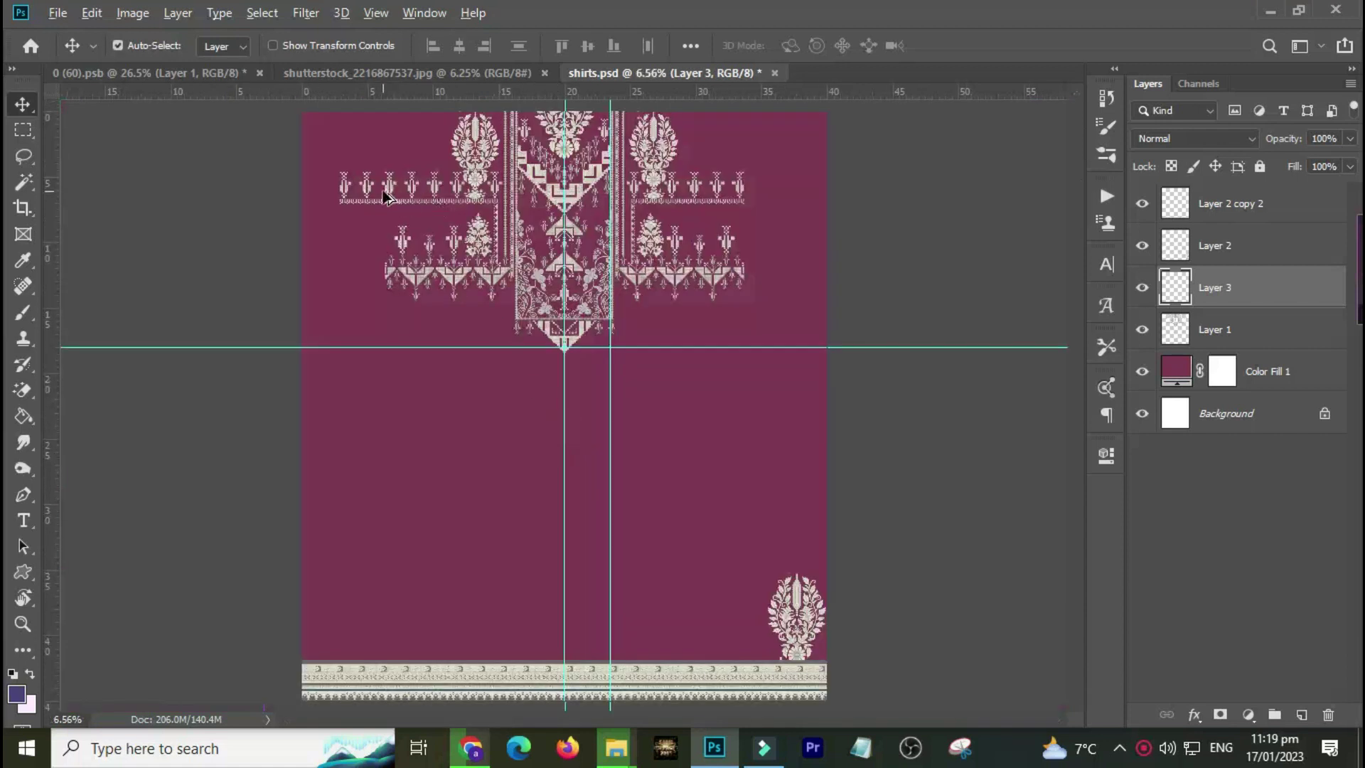
drag(392, 195, 322, 193)
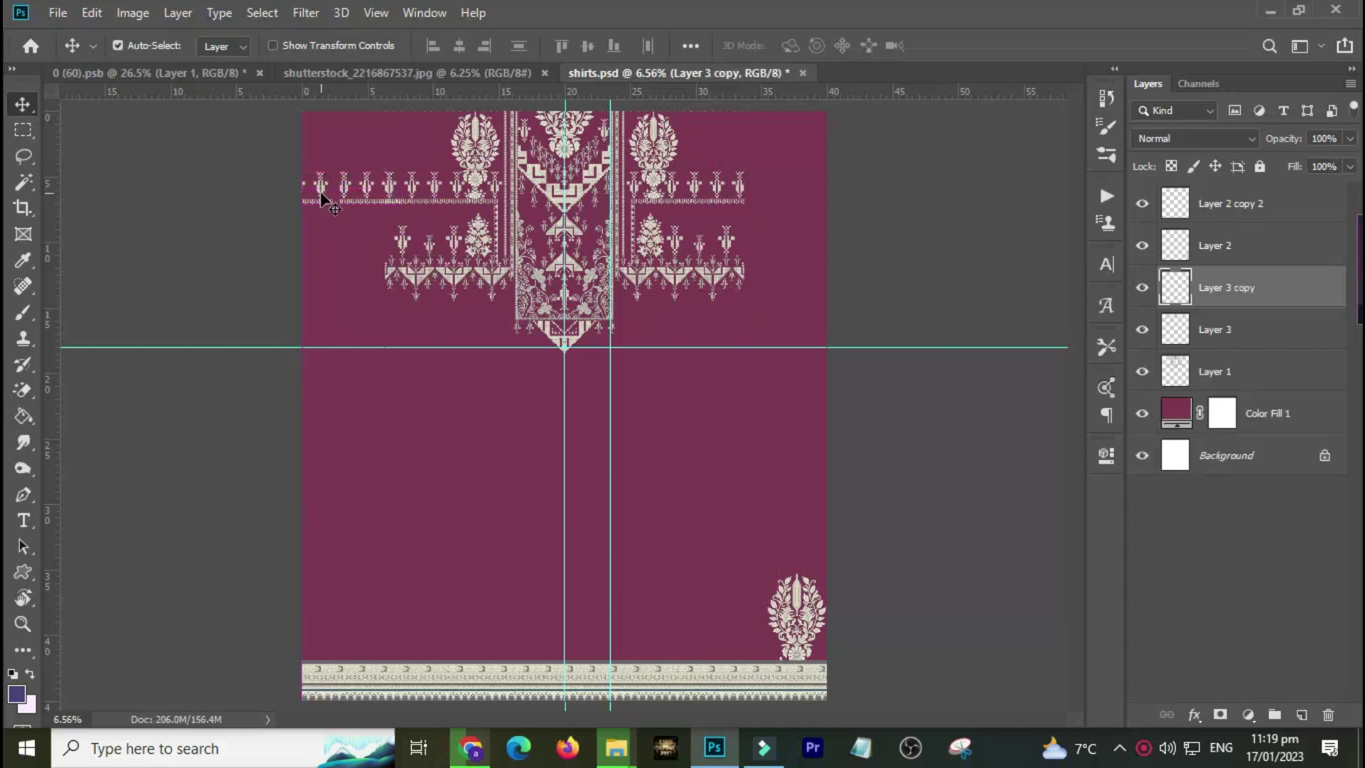